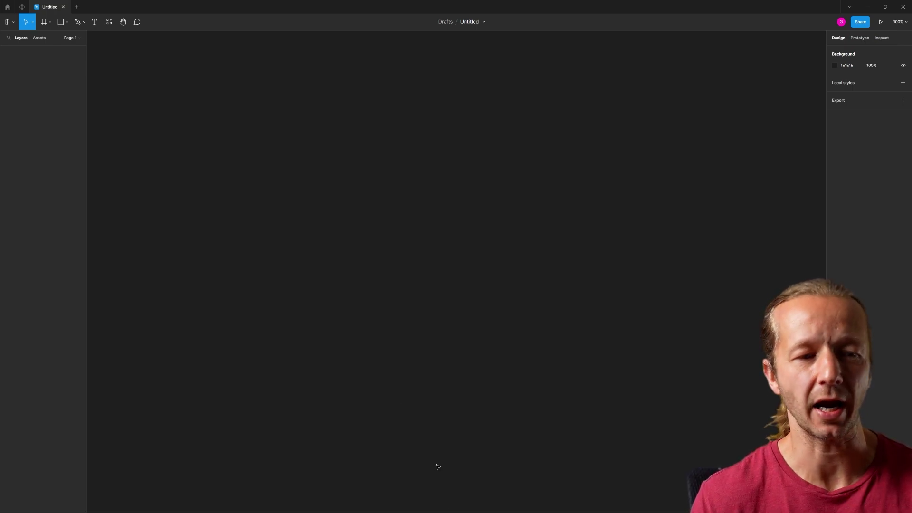
Step: Switch to the browser and download the Dark Substance Moving Slow video from Pexels in Full HD 1080×1920
{"action": "left_click", "coordinate": [410, 509]}
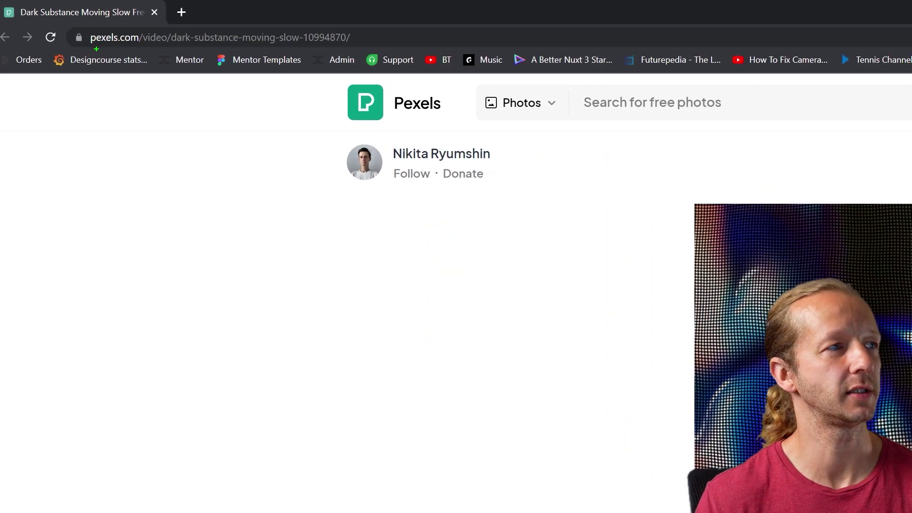
{"action": "left_click_drag", "start_coordinate": [96, 49], "coordinate": [357, 52]}
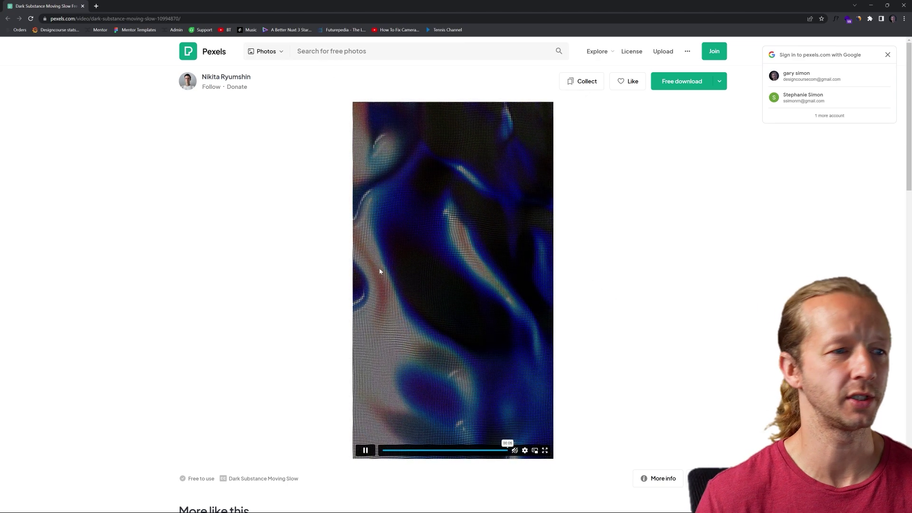
{"action": "left_click", "coordinate": [719, 81]}
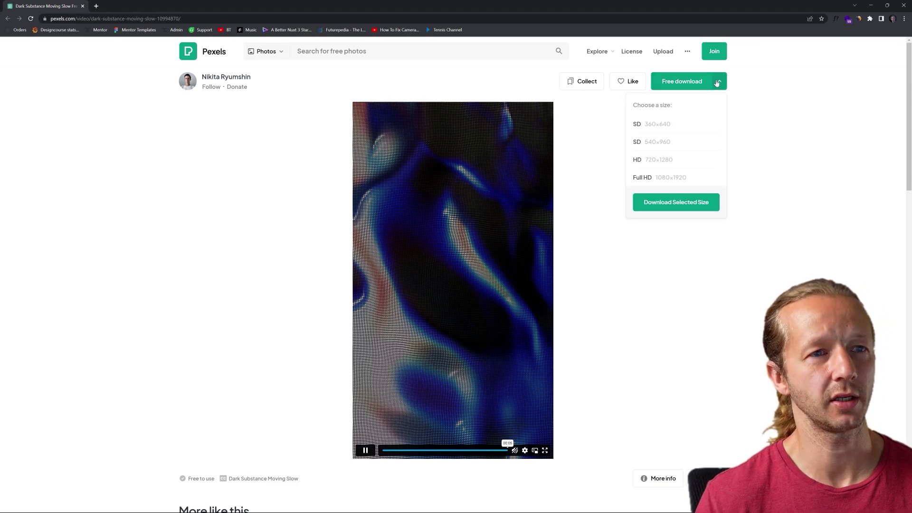
{"action": "left_click", "coordinate": [648, 179]}
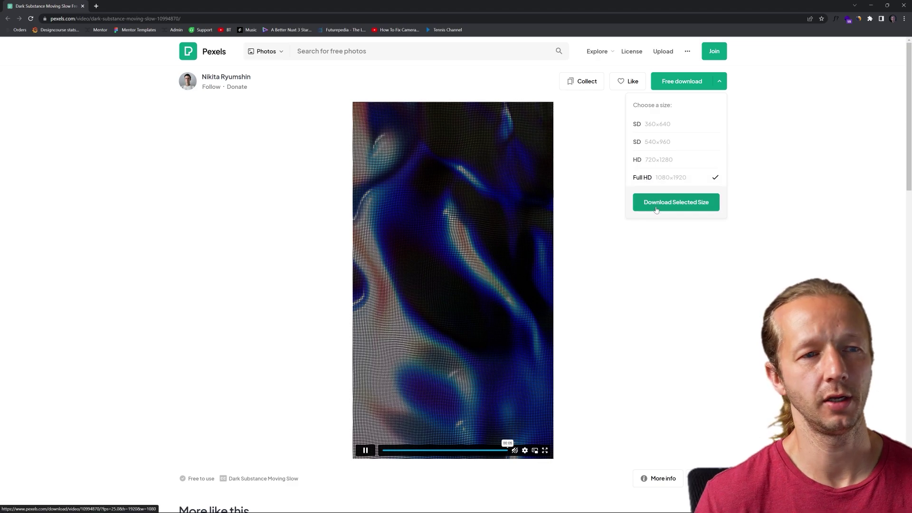
{"action": "left_click", "coordinate": [657, 203]}
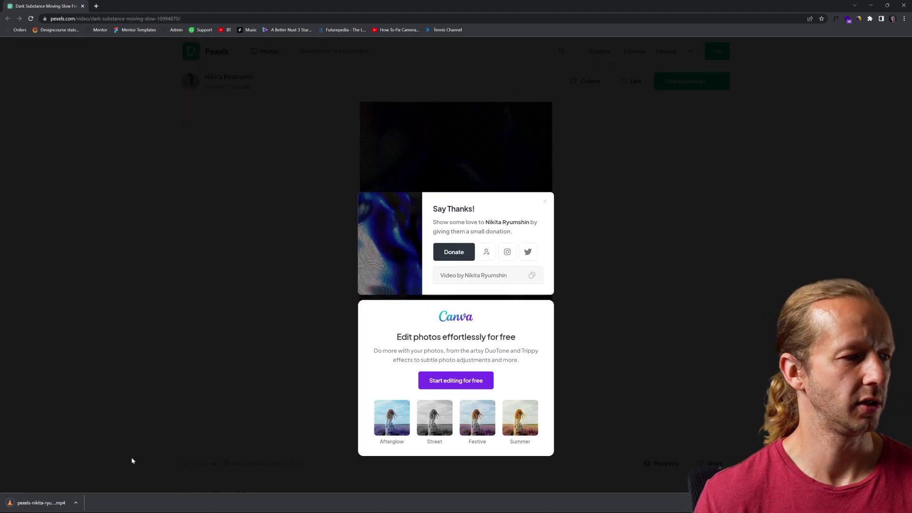
Step: Show the downloaded MP4 in its folder and bring it into the empty Premiere Pro project as a new sequence
{"action": "left_click", "coordinate": [77, 503]}
{"action": "left_click", "coordinate": [95, 480]}
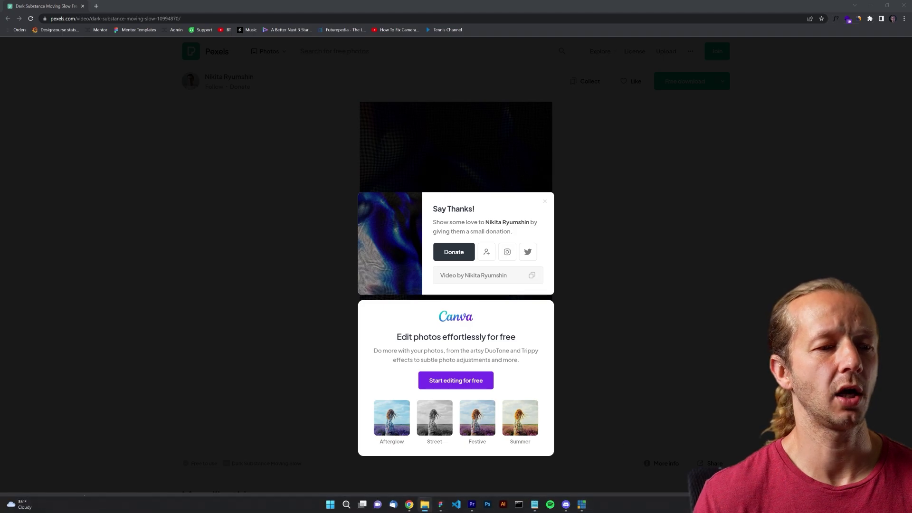
{"action": "left_click", "coordinate": [470, 505]}
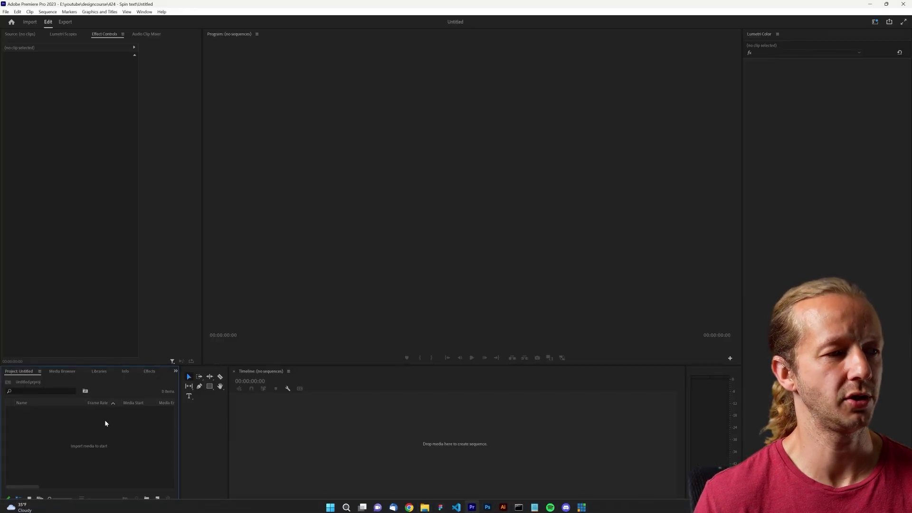
{"action": "left_click_drag", "start_coordinate": [911, 420], "coordinate": [156, 462]}
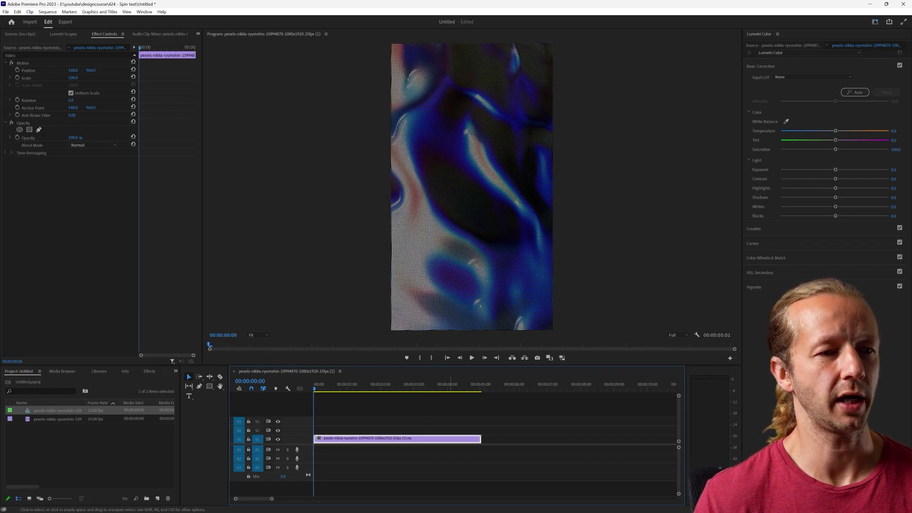
Step: Switch to Figma and create an iPhone 14 frame of 390 × 844 in the untitled draft
{"action": "mouse_move", "coordinate": [486, 511]}
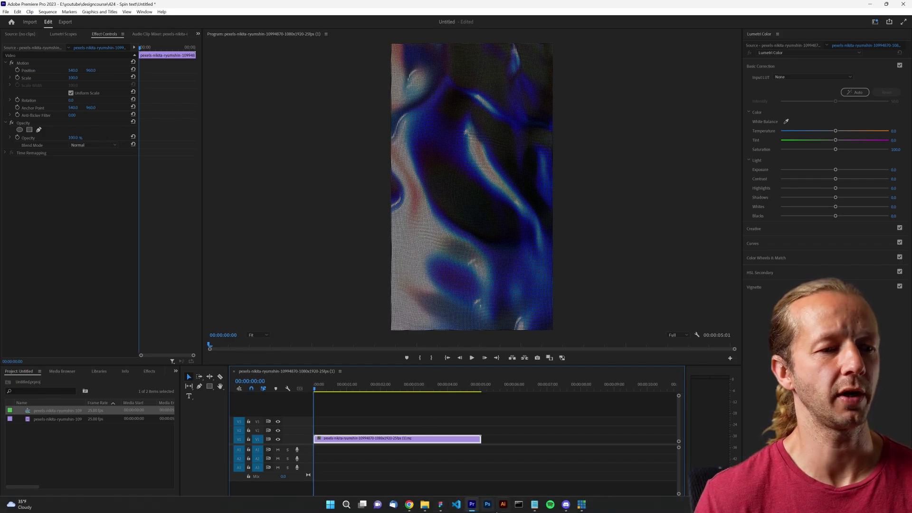
{"action": "left_click", "coordinate": [442, 506]}
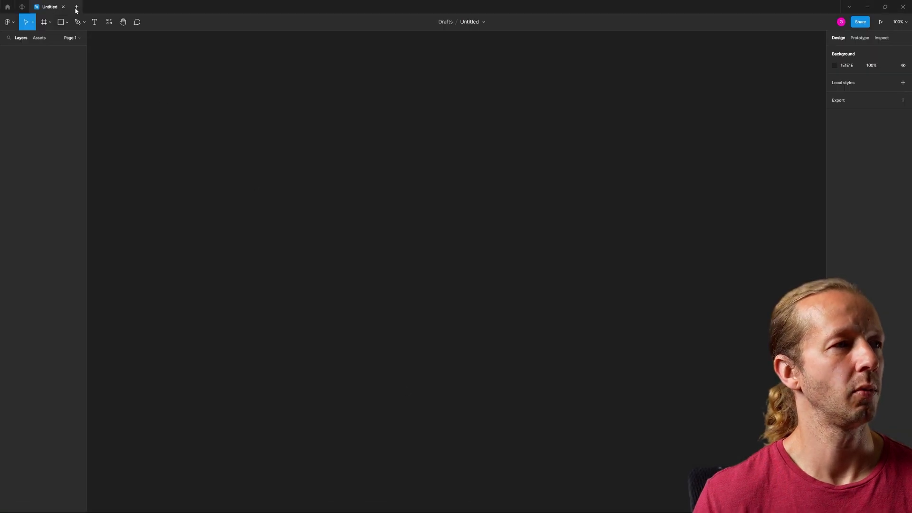
{"action": "left_click", "coordinate": [42, 25]}
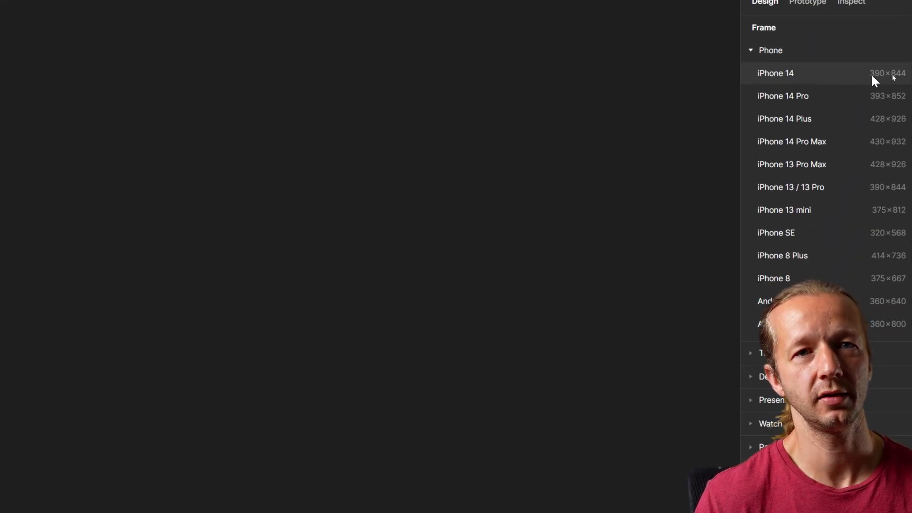
{"action": "left_click", "coordinate": [854, 76]}
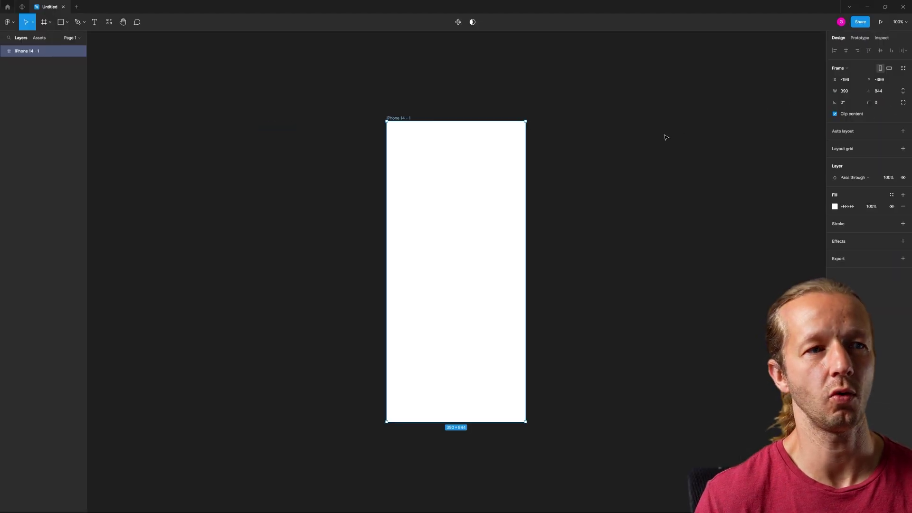
Step: Switch to Premiere Pro and set the sequence's frame size to 390 horizontal by 844 vertical, accepting the deletion of its previews
{"action": "mouse_move", "coordinate": [538, 511]}
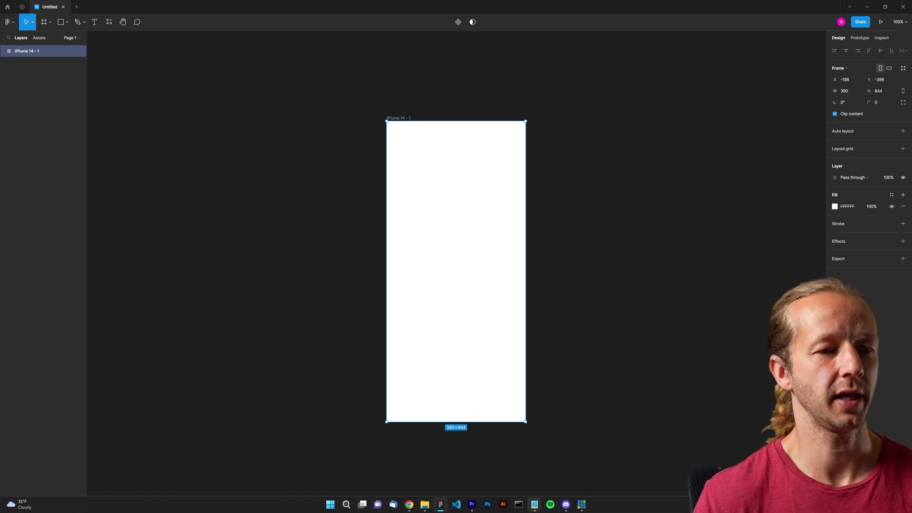
{"action": "left_click", "coordinate": [470, 506]}
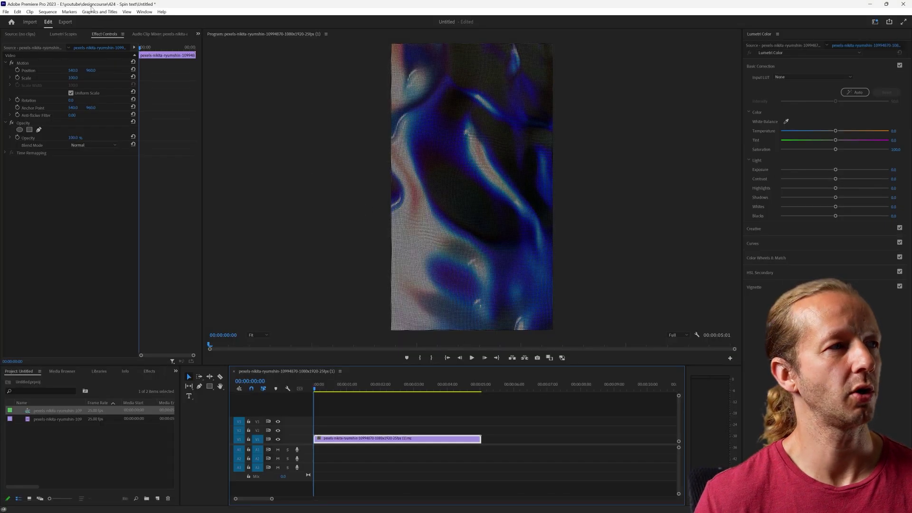
{"action": "left_click", "coordinate": [48, 12]}
{"action": "left_click", "coordinate": [54, 21]}
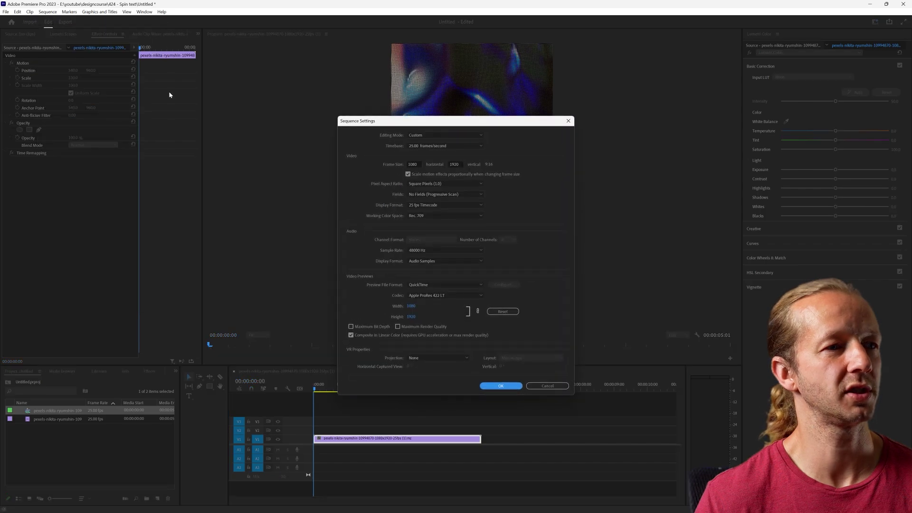
{"action": "double_click", "coordinate": [412, 164]}
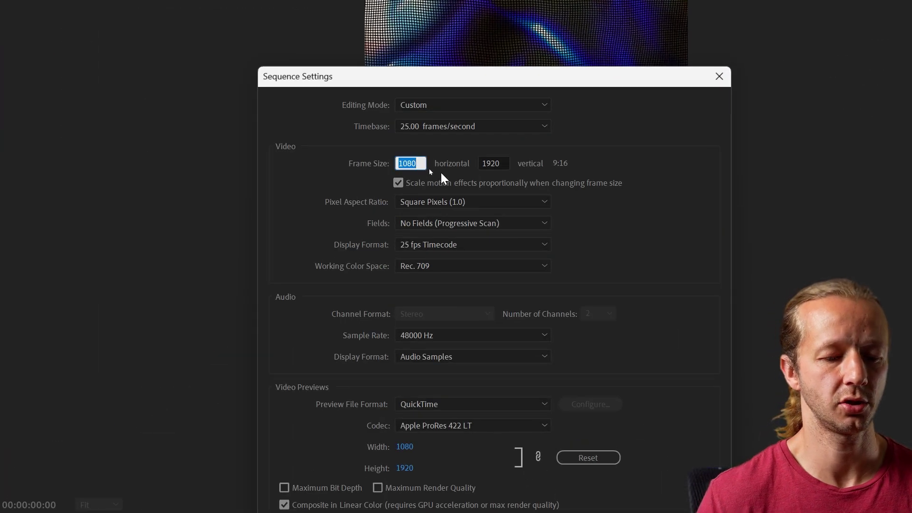
{"action": "type", "text": "390"}
{"action": "key", "text": "Tab"}
{"action": "type", "text": "844"}
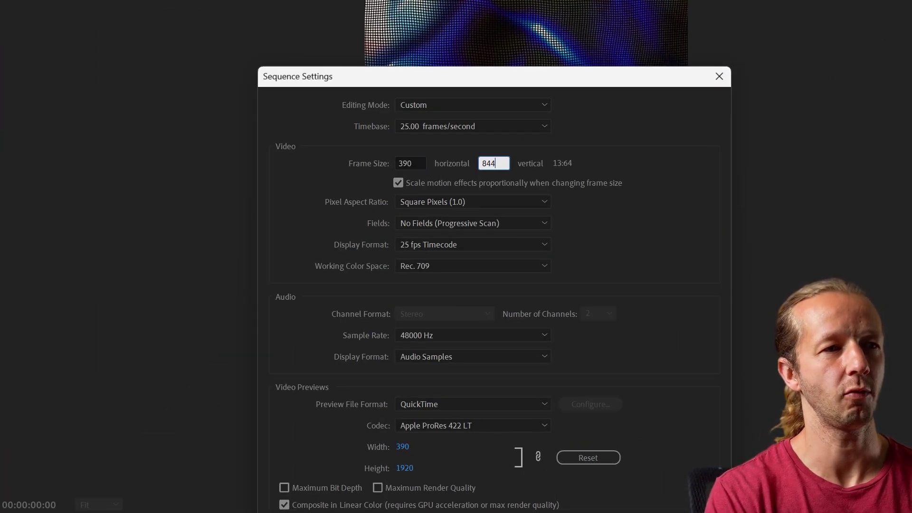
{"action": "key", "text": "Return"}
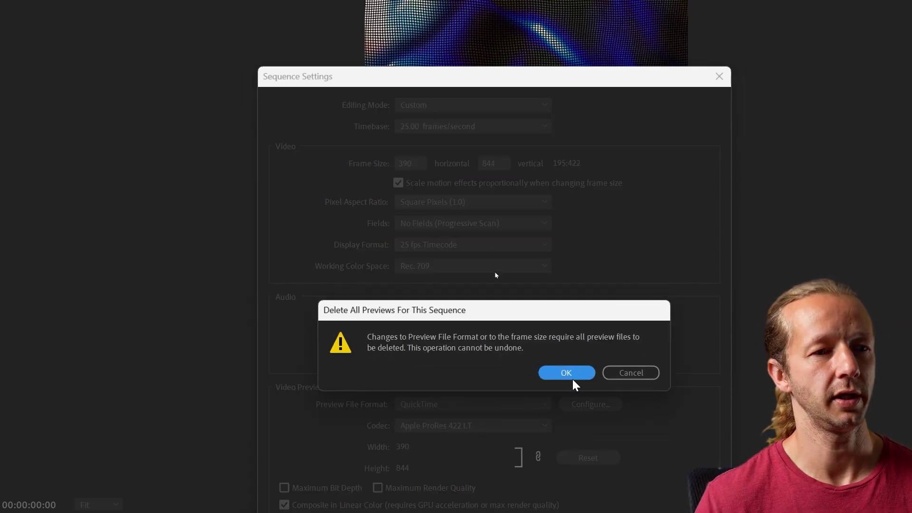
{"action": "left_click", "coordinate": [566, 373]}
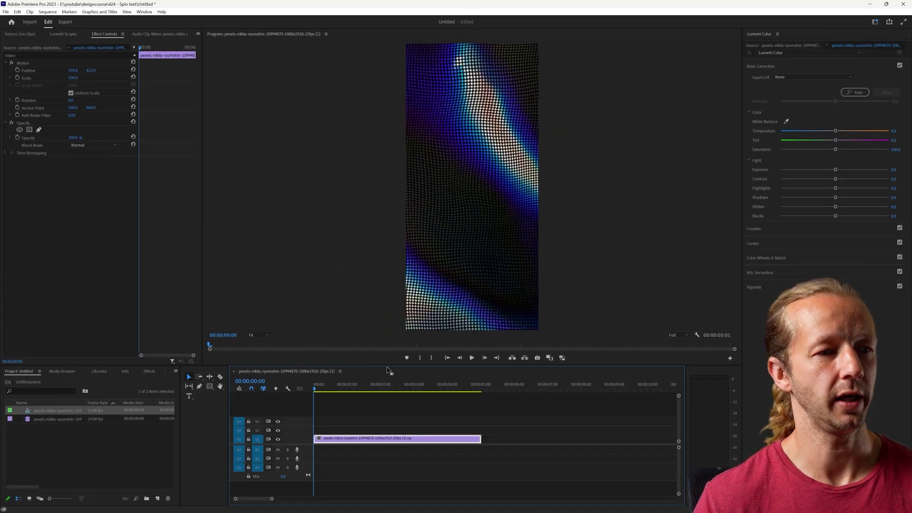
Step: Scale the video clip down to 46 so that it fits the new frame size
{"action": "left_click_drag", "start_coordinate": [359, 382], "coordinate": [326, 392]}
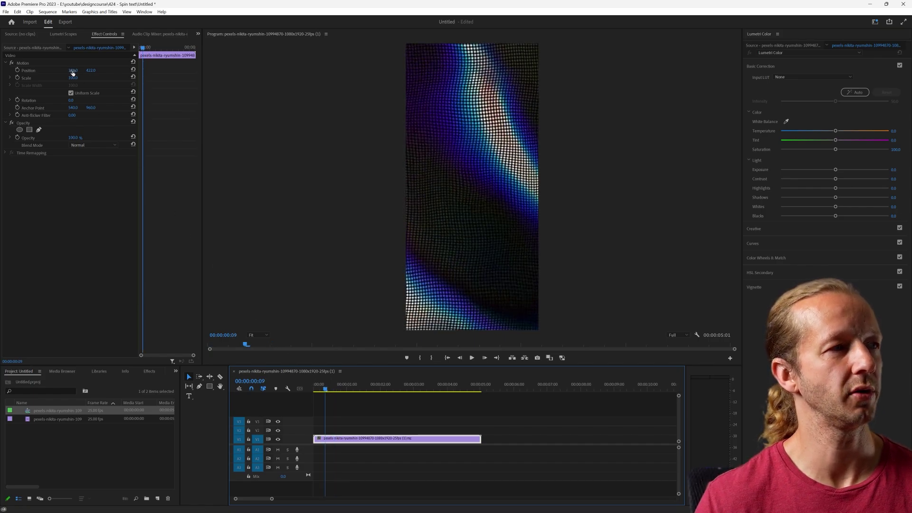
{"action": "left_click_drag", "start_coordinate": [73, 72], "coordinate": [106, 89]}
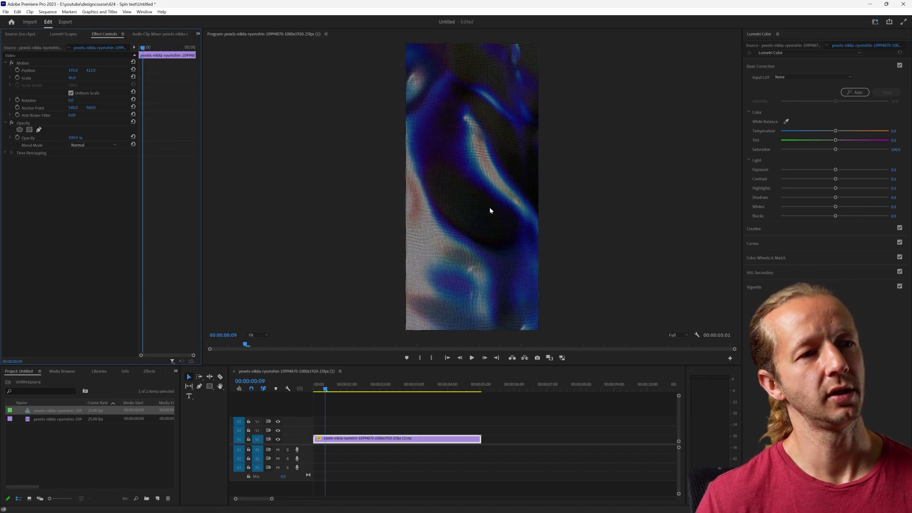
{"action": "left_click", "coordinate": [520, 426]}
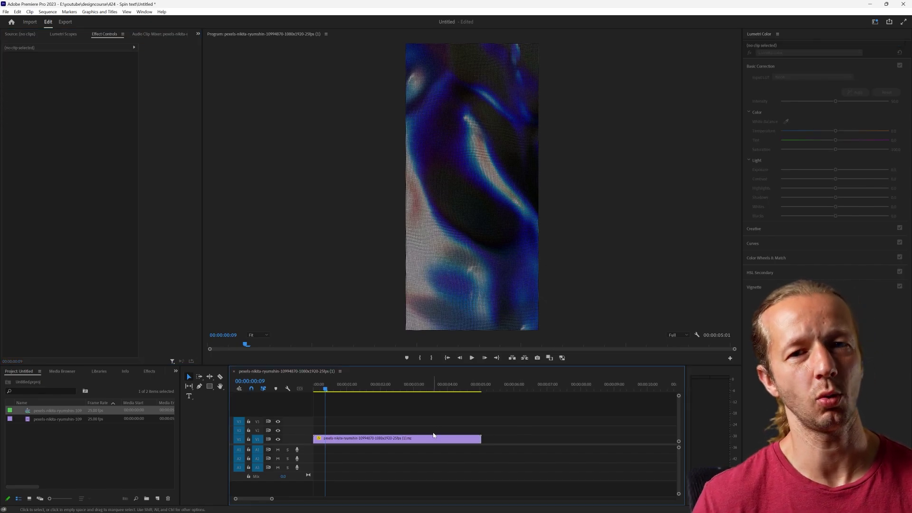
{"action": "left_click", "coordinate": [434, 437]}
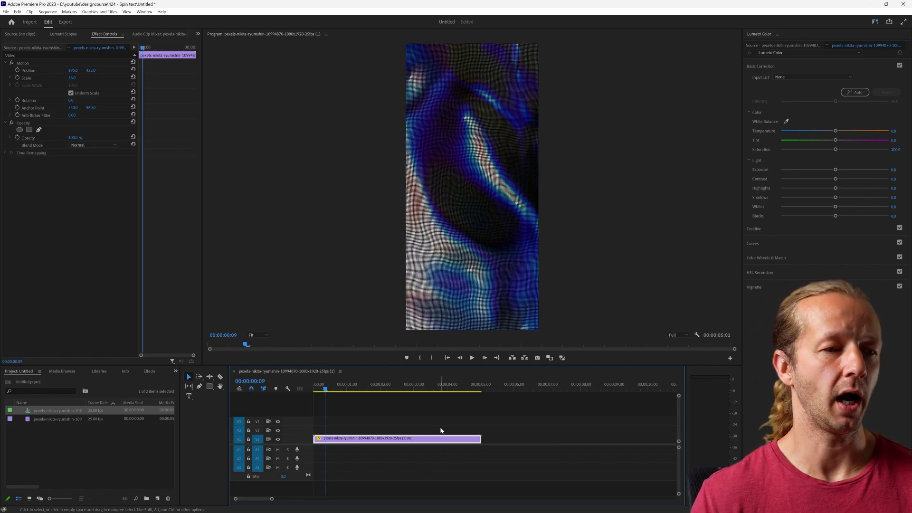
{"action": "left_click", "coordinate": [441, 429]}
{"action": "left_click", "coordinate": [438, 439]}
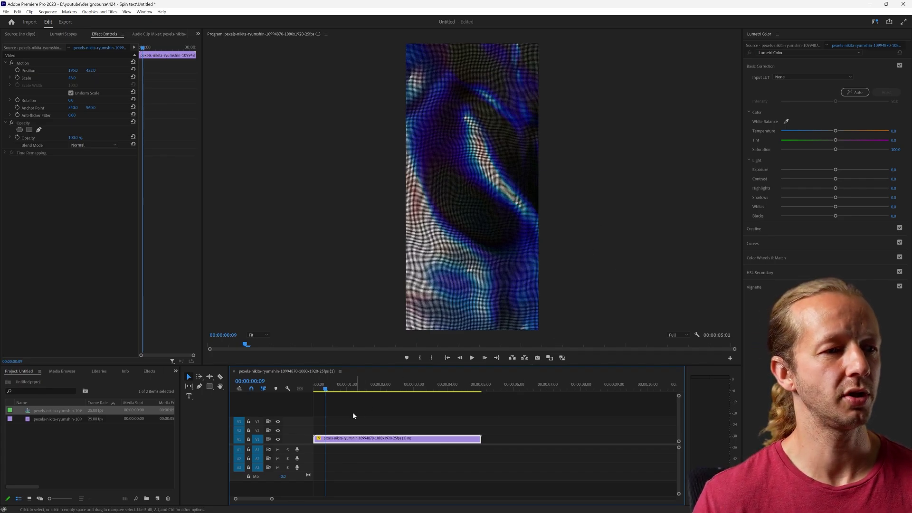
{"action": "left_click", "coordinate": [329, 422]}
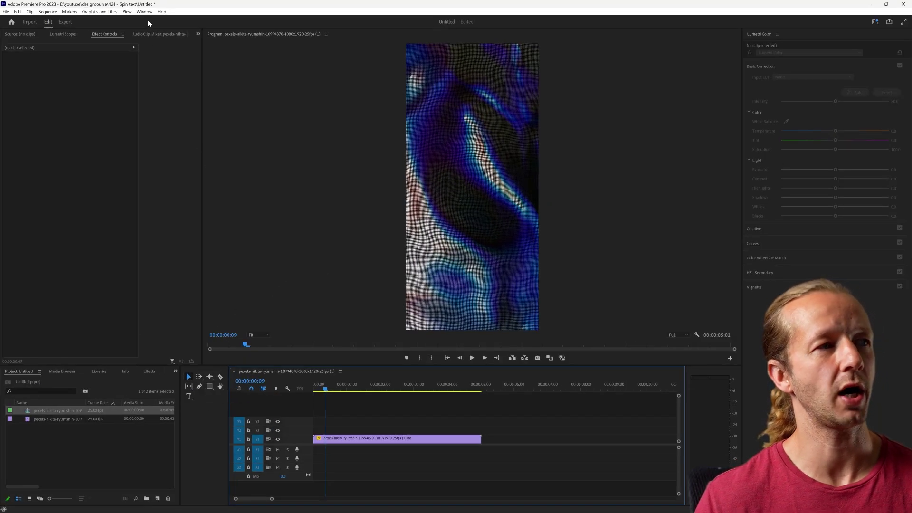
{"action": "left_click", "coordinate": [144, 12]}
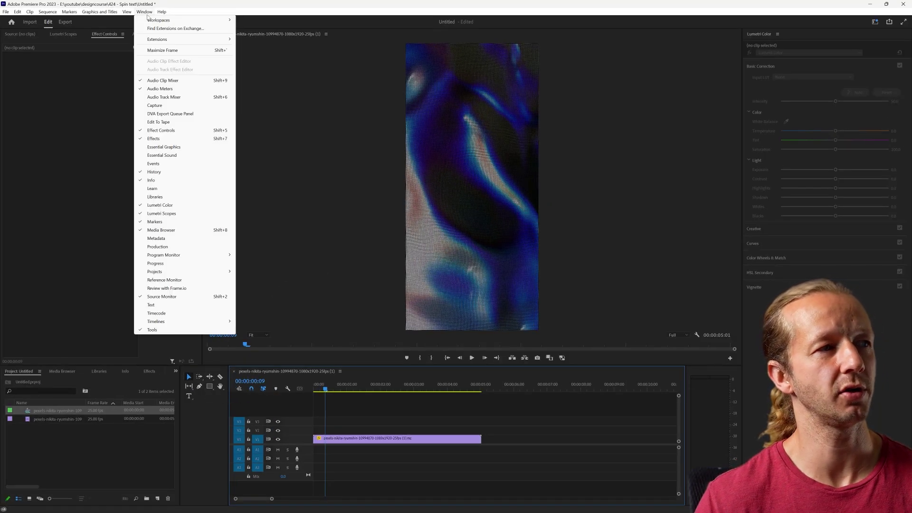
{"action": "mouse_move", "coordinate": [171, 21]}
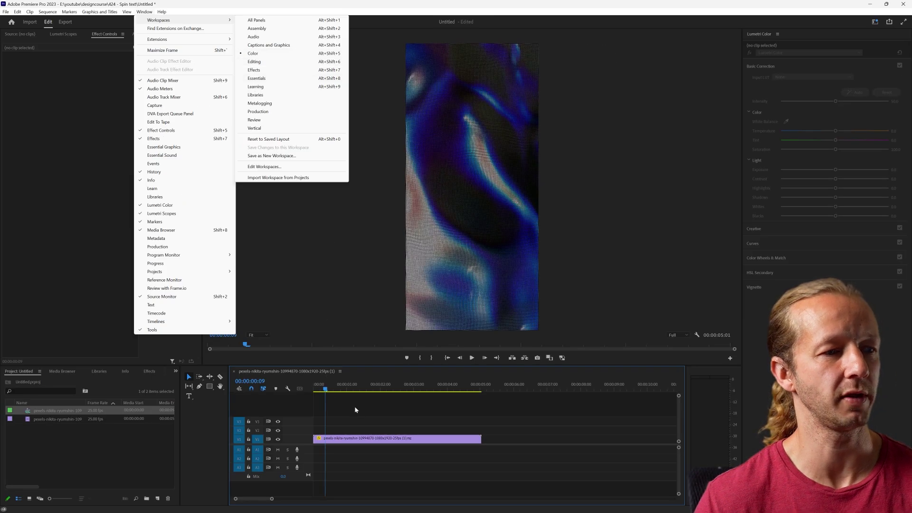
{"action": "left_click", "coordinate": [354, 406]}
Step: Draw a rectangle over the whole video frame and set the graphic's vector motion scale to 108
{"action": "left_click", "coordinate": [209, 387]}
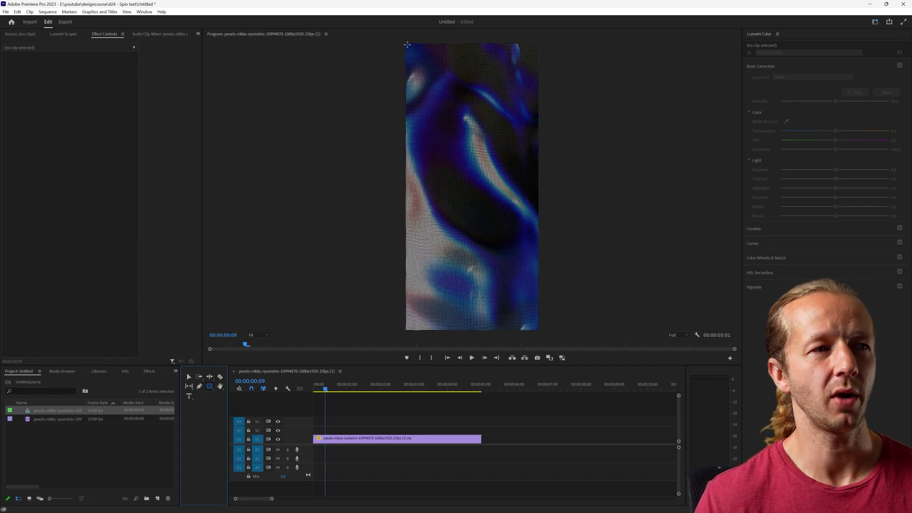
{"action": "left_click_drag", "start_coordinate": [408, 45], "coordinate": [538, 330]}
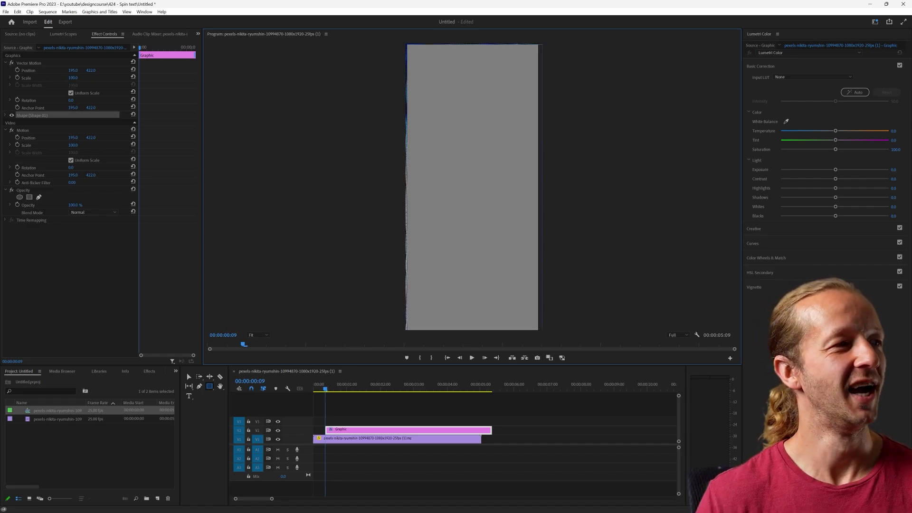
{"action": "left_click_drag", "start_coordinate": [73, 77], "coordinate": [77, 78]}
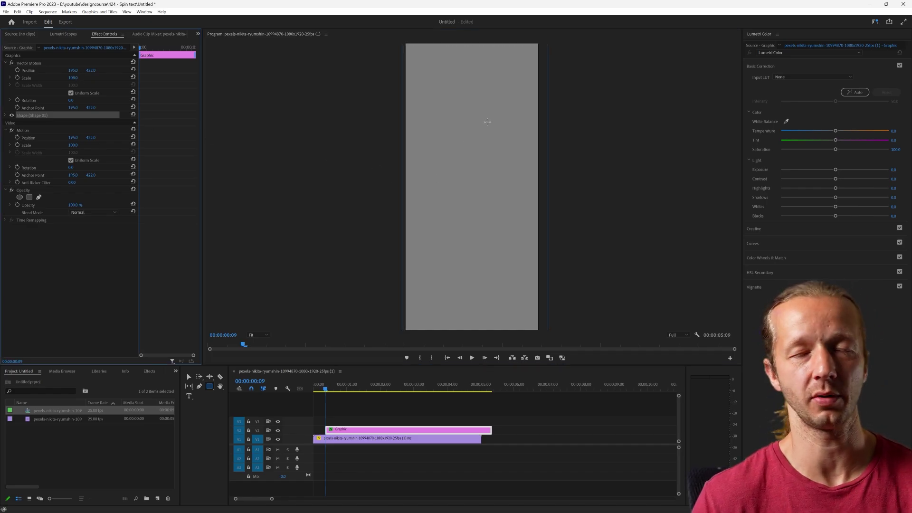
Step: Move the graphic clip to the start of the timeline, aligned with the video clip below it
{"action": "left_click_drag", "start_coordinate": [352, 430], "coordinate": [337, 433]}
{"action": "left_click", "coordinate": [334, 388]}
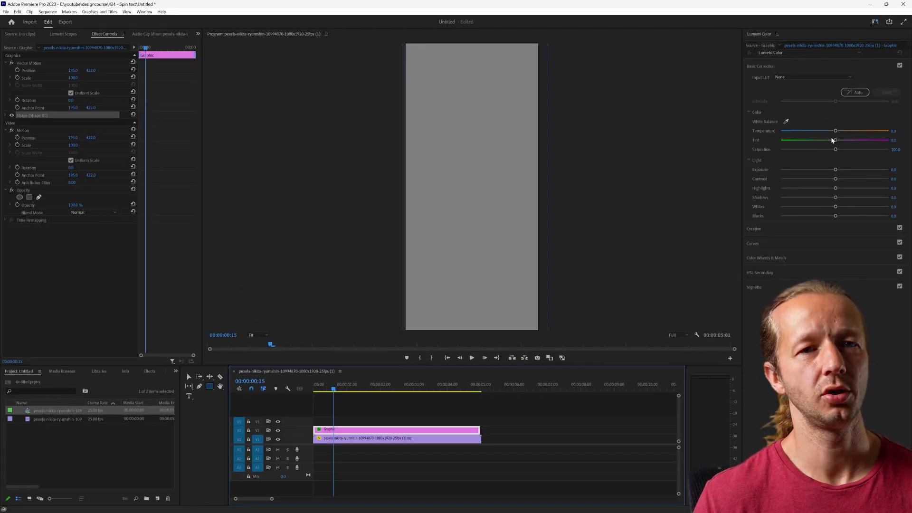
Step: Change the rectangle shape's fill colour to a saturated purple
{"action": "left_click", "coordinate": [6, 116]}
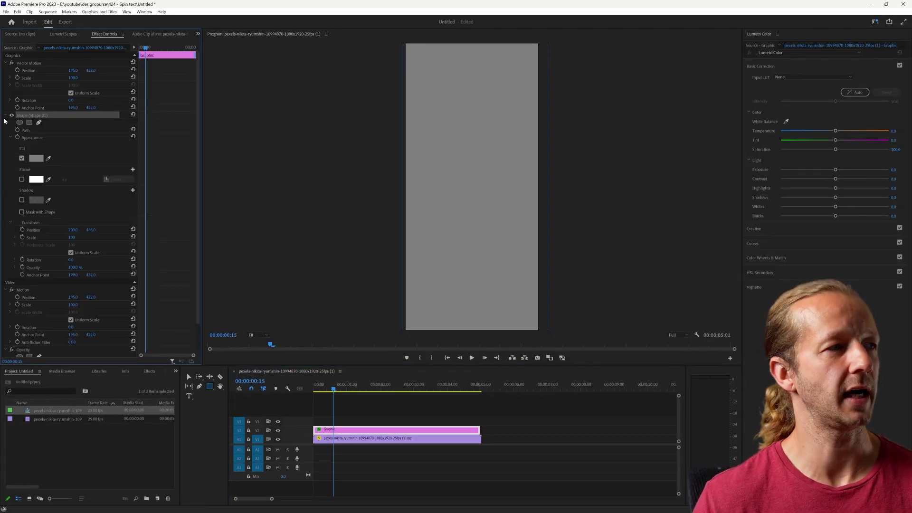
{"action": "left_click", "coordinate": [36, 158]}
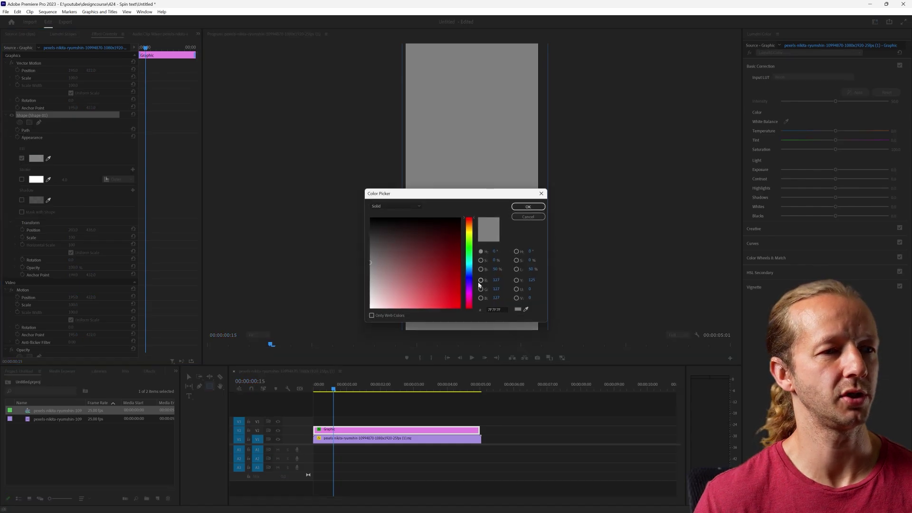
{"action": "left_click", "coordinate": [468, 292]}
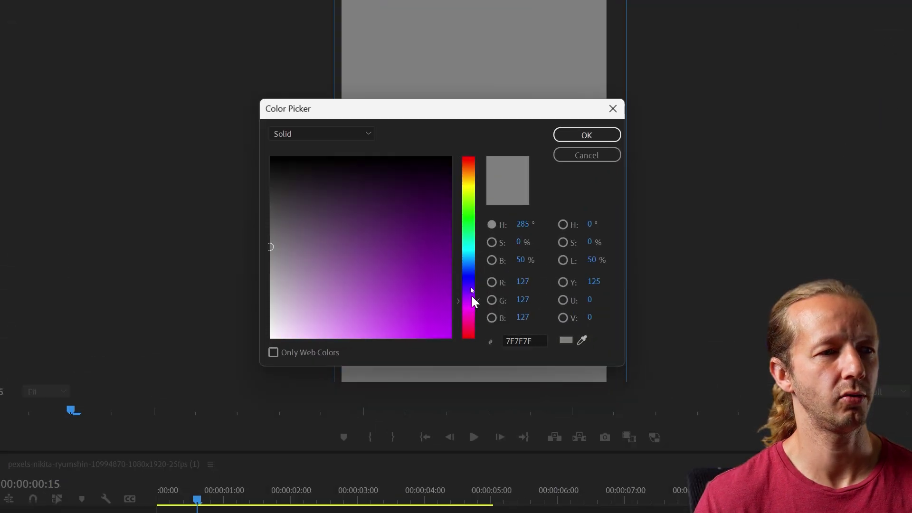
{"action": "left_click", "coordinate": [451, 299]}
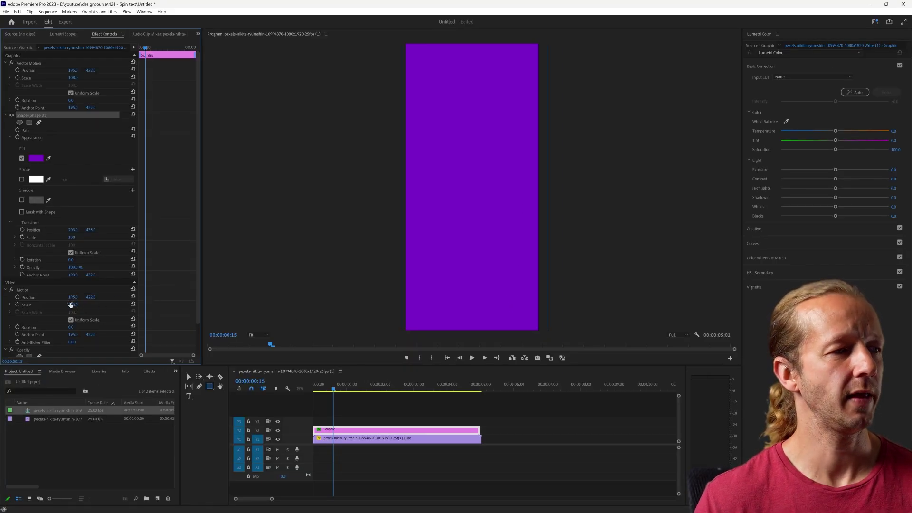
Step: Try the Overlay blend mode on the graphic clip, and settle on Lighten
{"action": "scroll", "coordinate": [59, 308], "scroll_direction": "down", "scroll_amount": 2}
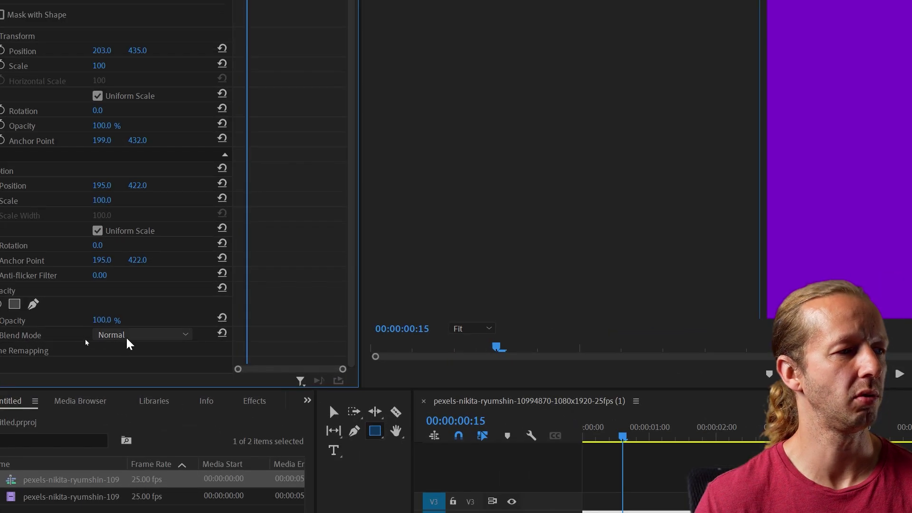
{"action": "left_click", "coordinate": [85, 339]}
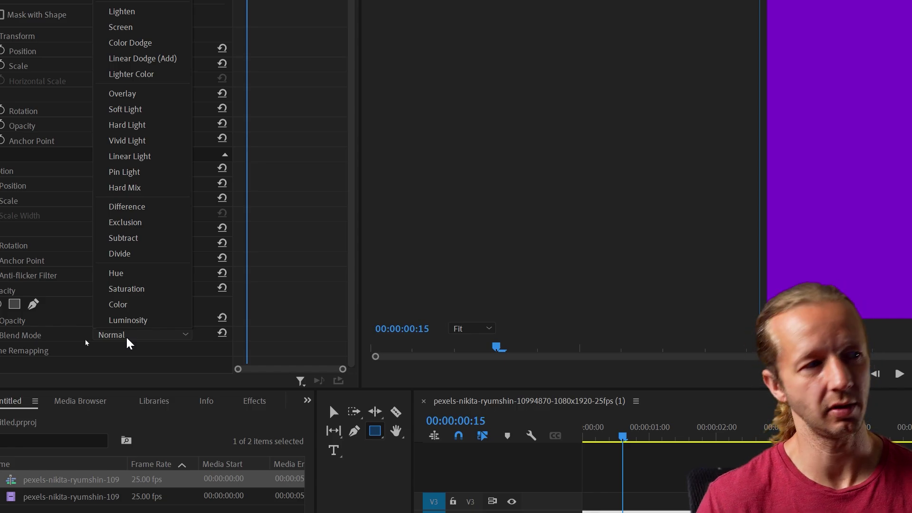
{"action": "left_click", "coordinate": [133, 95]}
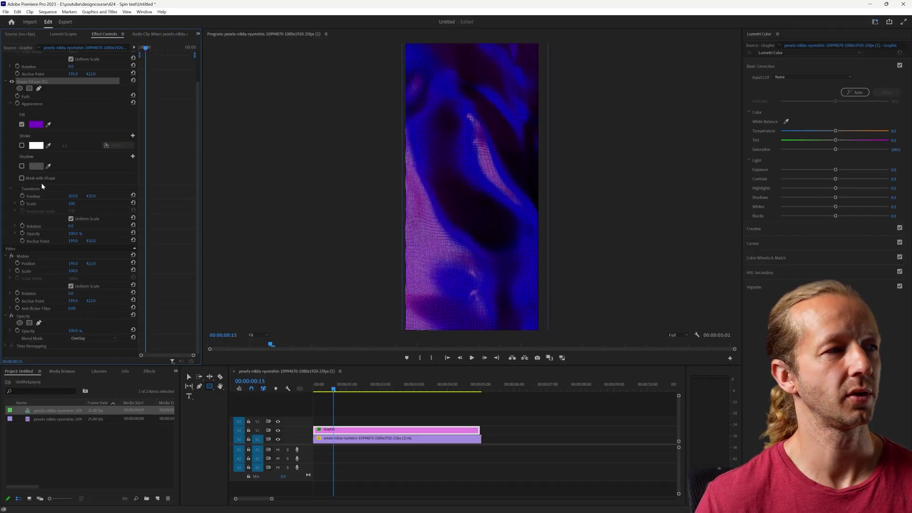
{"action": "left_click", "coordinate": [90, 337]}
{"action": "left_click", "coordinate": [82, 178]}
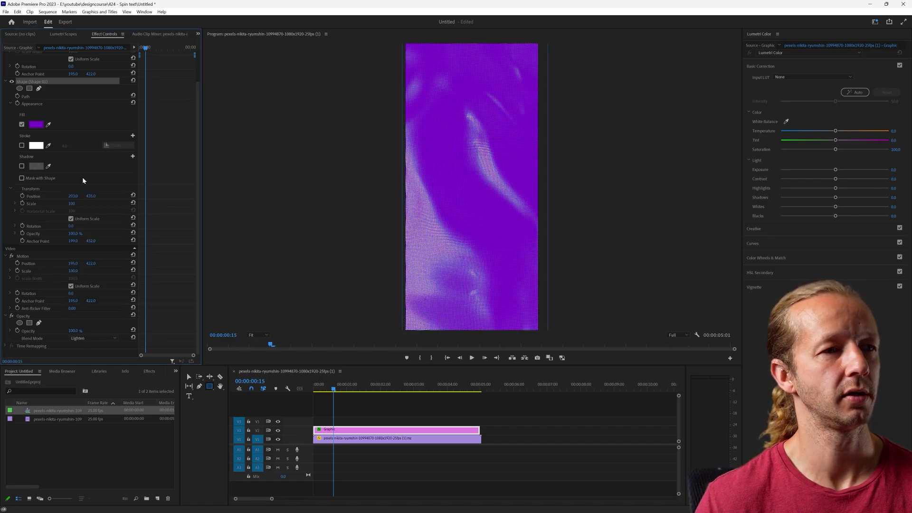
Step: Shift the rectangle's fill colour to the slightly bluer purple 7300CB
{"action": "left_click", "coordinate": [36, 125]}
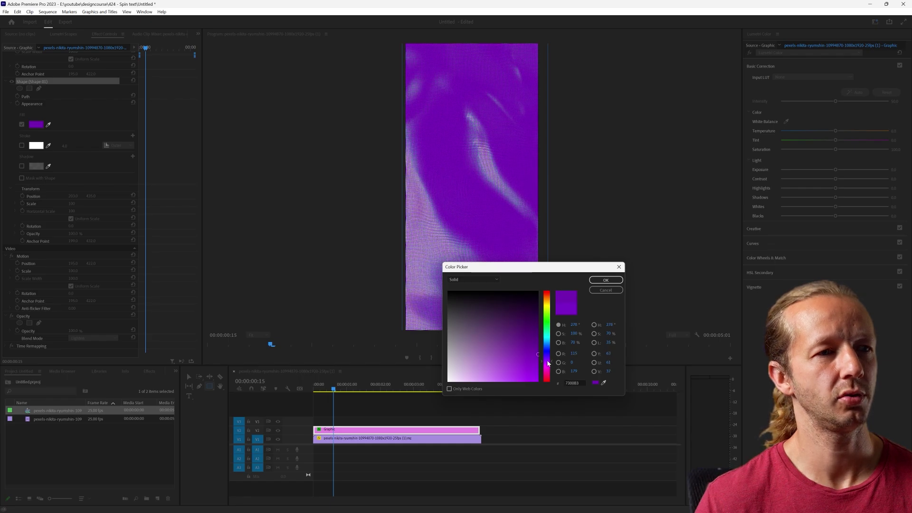
{"action": "left_click_drag", "start_coordinate": [546, 362], "coordinate": [549, 359]}
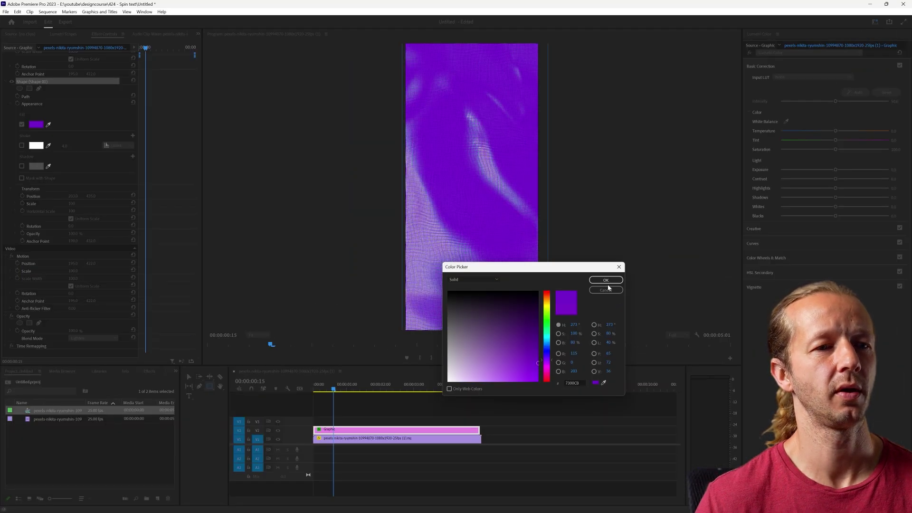
{"action": "left_click", "coordinate": [636, 175]}
Step: Move the graphic clip aside to play the footage without the overlay, and move it back to the timeline start
{"action": "left_click_drag", "start_coordinate": [337, 386], "coordinate": [307, 394]}
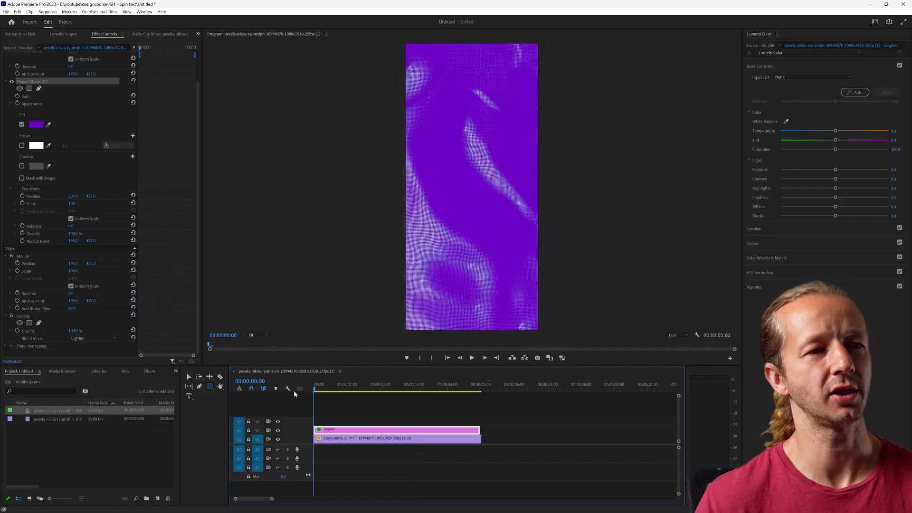
{"action": "left_click_drag", "start_coordinate": [357, 430], "coordinate": [455, 430]}
{"action": "key", "text": "space"}
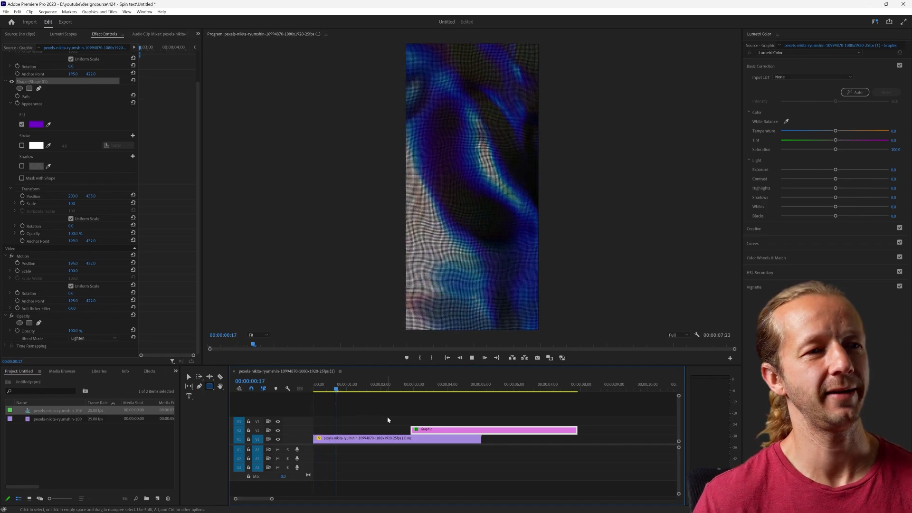
{"action": "key", "text": "space"}
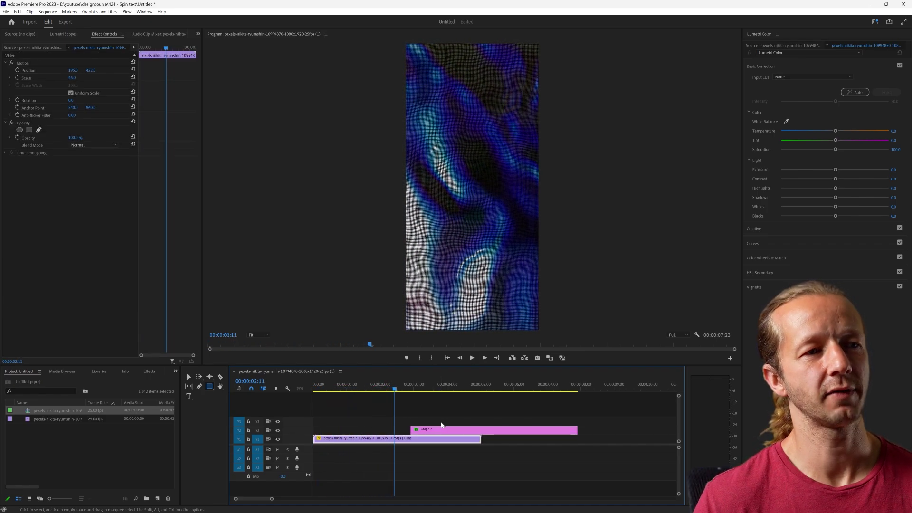
{"action": "left_click_drag", "start_coordinate": [445, 432], "coordinate": [347, 431]}
Step: Play the sequence with the purple overlay and trim the graphic clip's end to match the video clip below
{"action": "left_click_drag", "start_coordinate": [334, 387], "coordinate": [315, 387]}
{"action": "scroll", "coordinate": [132, 341], "scroll_direction": "down", "scroll_amount": 3}
{"action": "key", "text": "space"}
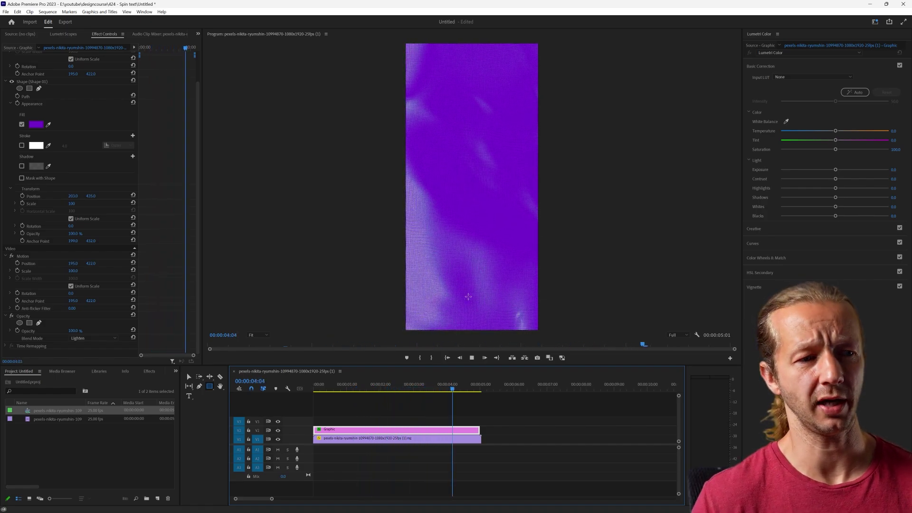
{"action": "key", "text": "space"}
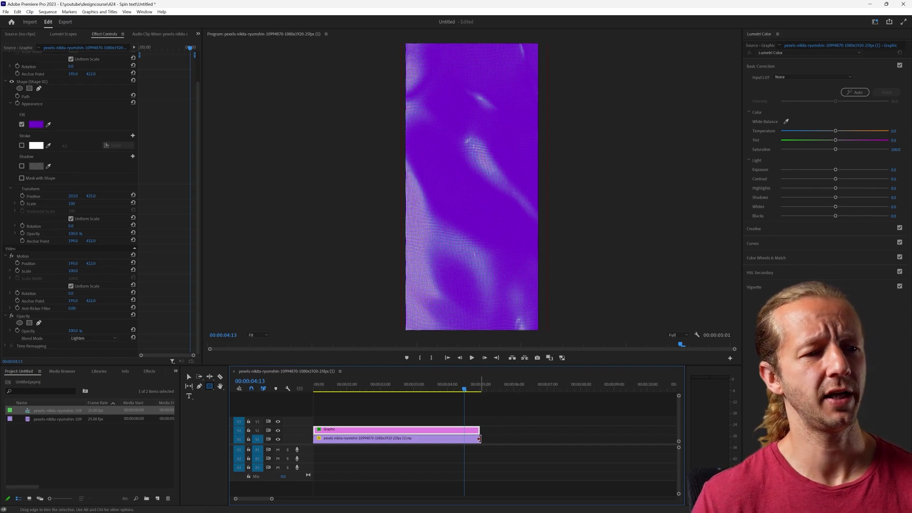
{"action": "left_click_drag", "start_coordinate": [480, 439], "coordinate": [481, 439]}
Step: Duplicate the video clip right after the original and extend the graphic clip over it to preview the loop transition
{"action": "left_click_drag", "start_coordinate": [378, 438], "coordinate": [546, 440]}
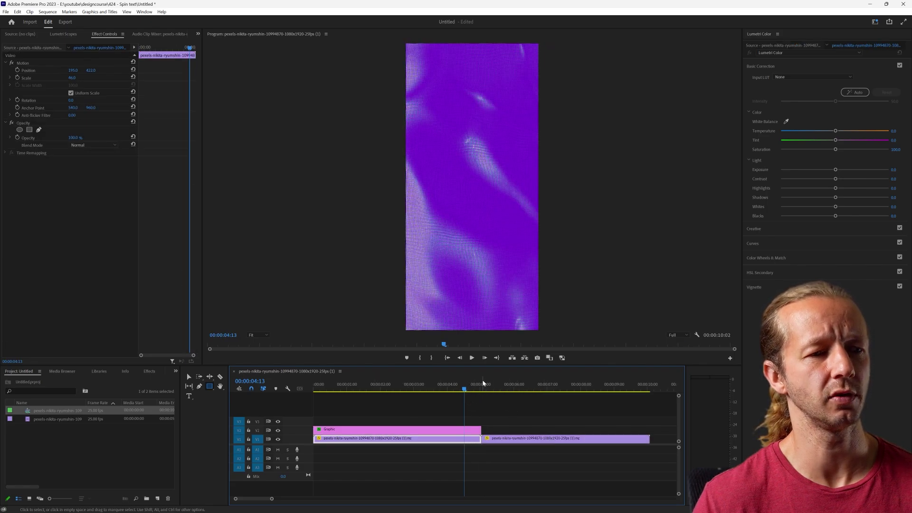
{"action": "key", "text": "space"}
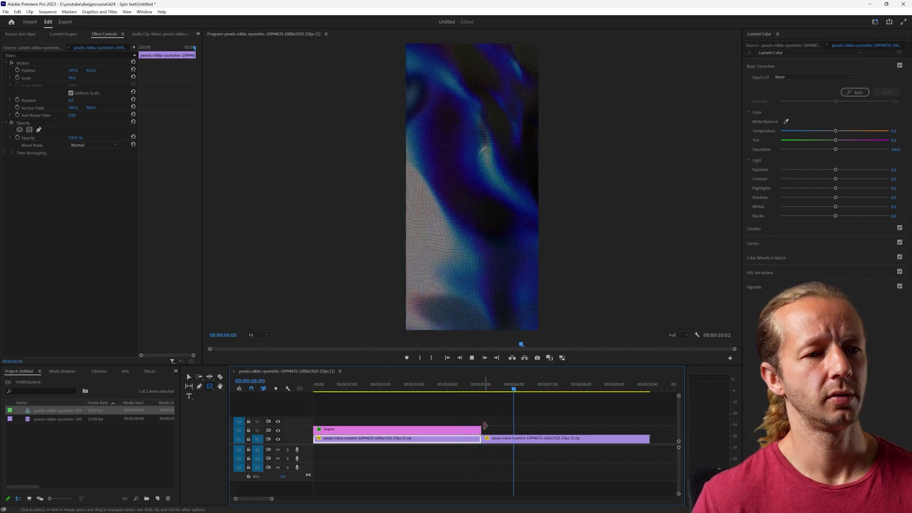
{"action": "left_click_drag", "start_coordinate": [481, 429], "coordinate": [603, 430]}
{"action": "left_click", "coordinate": [469, 385]}
{"action": "key", "text": "space"}
{"action": "key", "text": "space"}
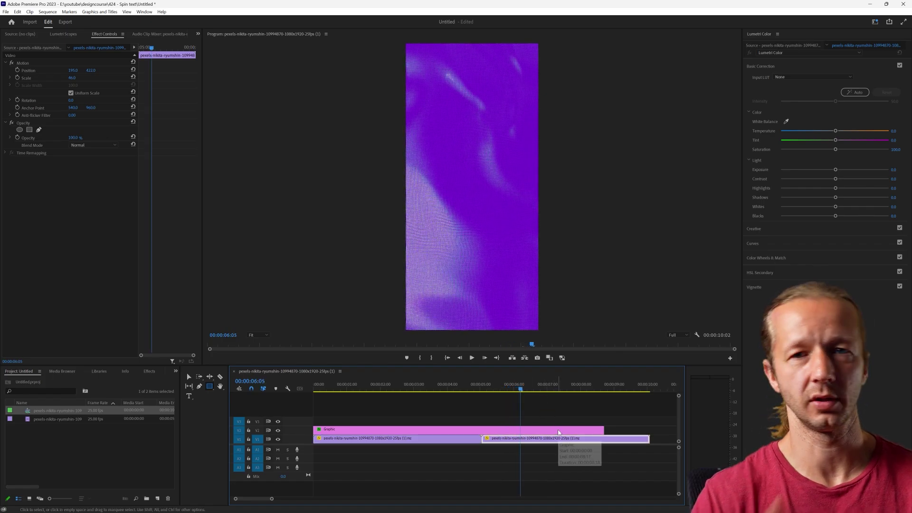
Step: Cut the graphic at the original video clip's end and delete the surplus graphic part and the duplicated video clip
{"action": "left_click", "coordinate": [482, 432]}
{"action": "key", "text": "c"}
{"action": "left_click", "coordinate": [482, 432]}
{"action": "key", "text": "v"}
{"action": "left_click", "coordinate": [498, 432]}
{"action": "key", "text": "Delete"}
{"action": "left_click", "coordinate": [505, 439]}
{"action": "key", "text": "Delete"}
{"action": "mouse_move", "coordinate": [468, 388]}
{"action": "left_mouse_down"}
{"action": "mouse_move", "coordinate": [455, 389]}
{"action": "mouse_move", "coordinate": [478, 390]}
{"action": "left_mouse_up"}
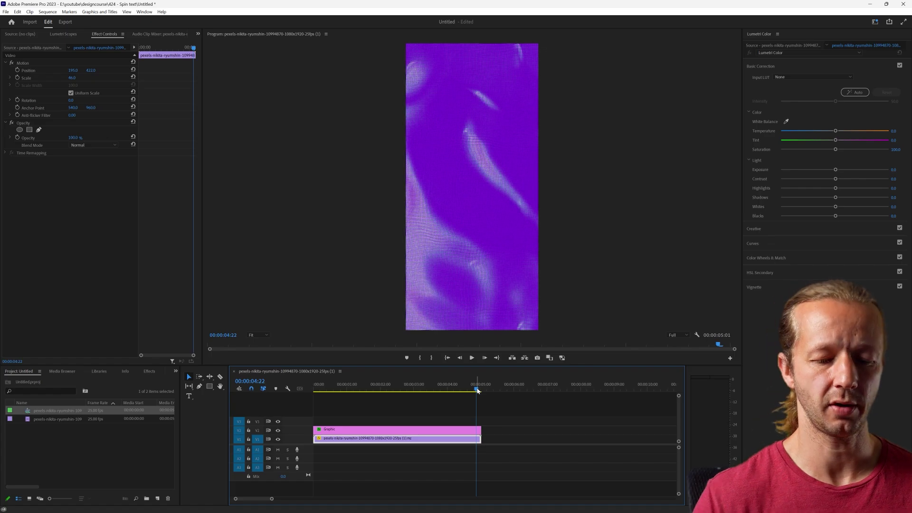
Step: Open the media export settings, compare the medium and low bitrate presets, and choose Match Source - Adaptive Medium Bitrate
{"action": "key", "text": "ctrl+m"}
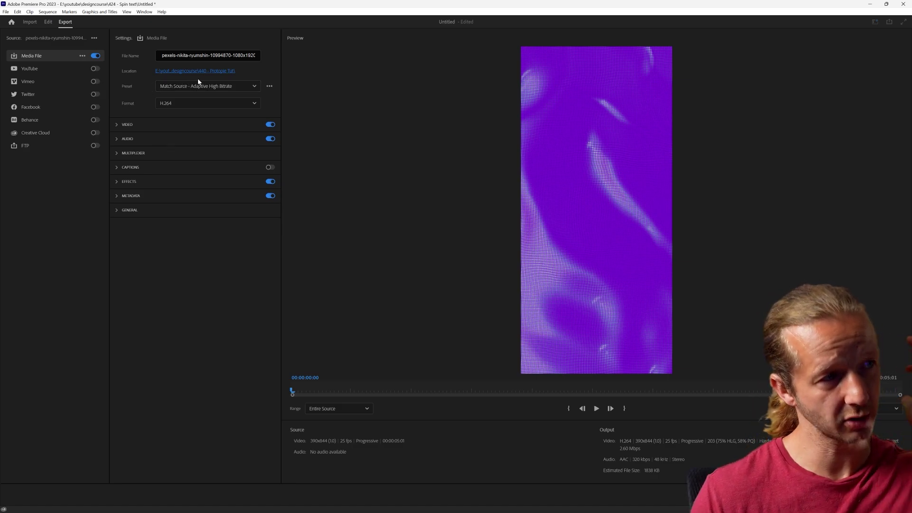
{"action": "left_click", "coordinate": [197, 86]}
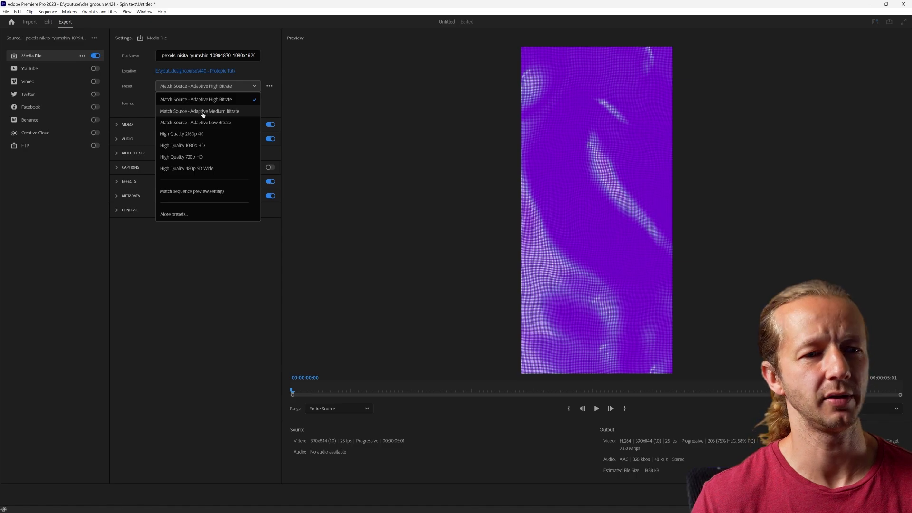
{"action": "left_click", "coordinate": [210, 113]}
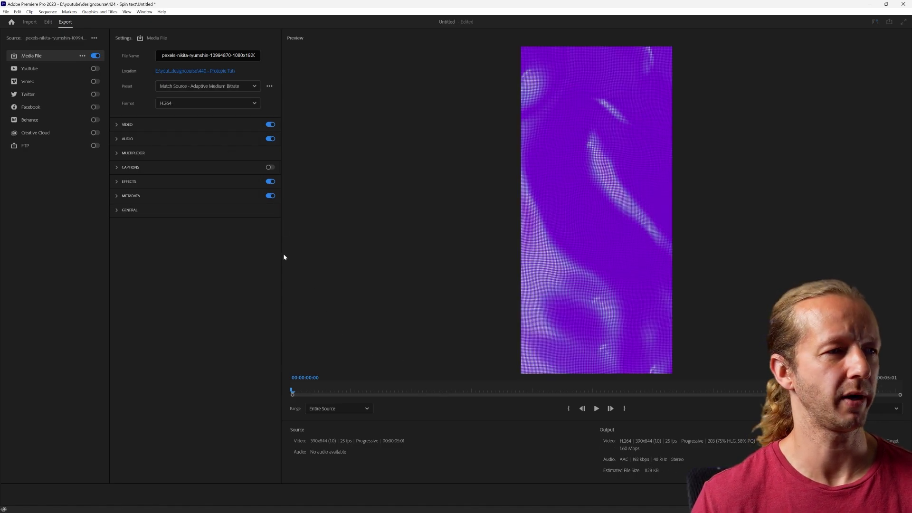
{"action": "left_click", "coordinate": [212, 87]}
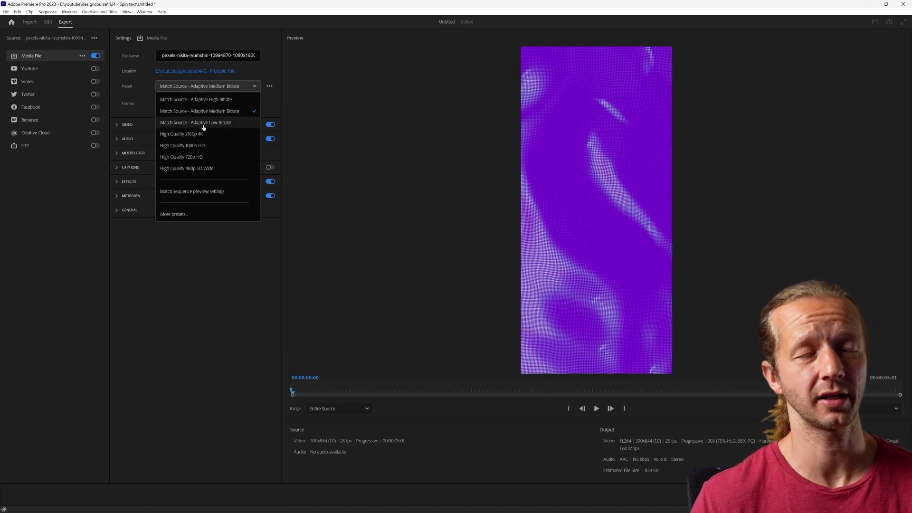
{"action": "left_click", "coordinate": [203, 125]}
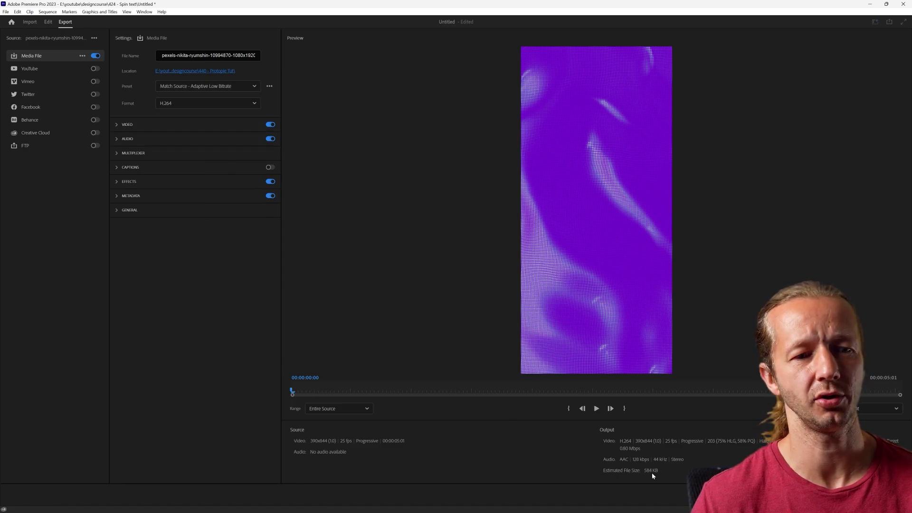
{"action": "left_click", "coordinate": [205, 89]}
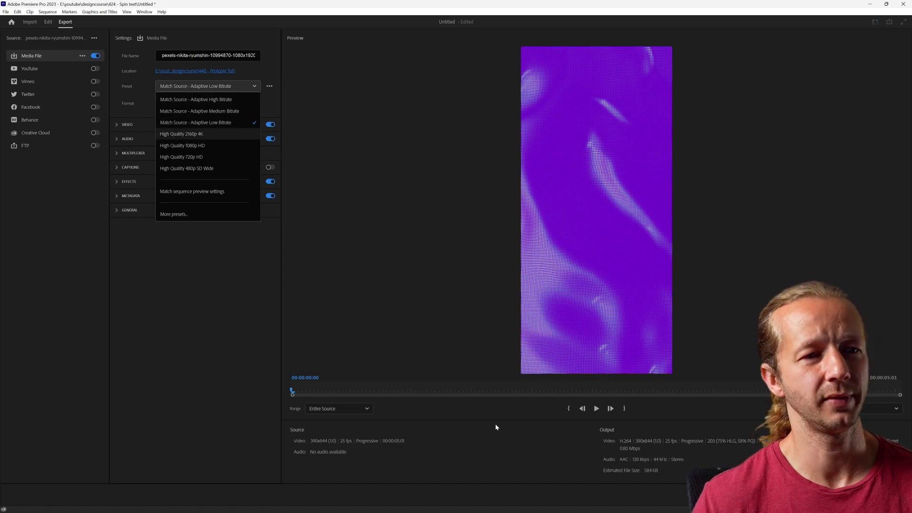
{"action": "left_click", "coordinate": [550, 279]}
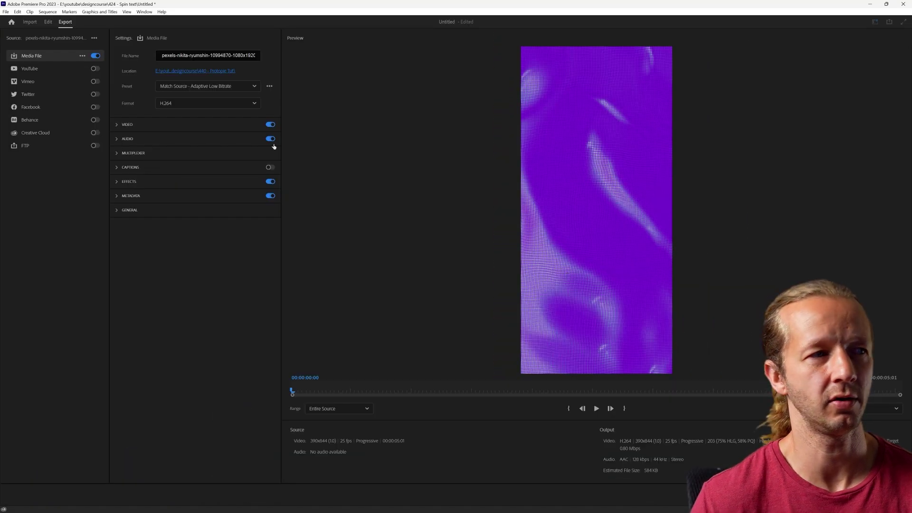
{"action": "left_click", "coordinate": [208, 86]}
{"action": "left_click", "coordinate": [199, 110]}
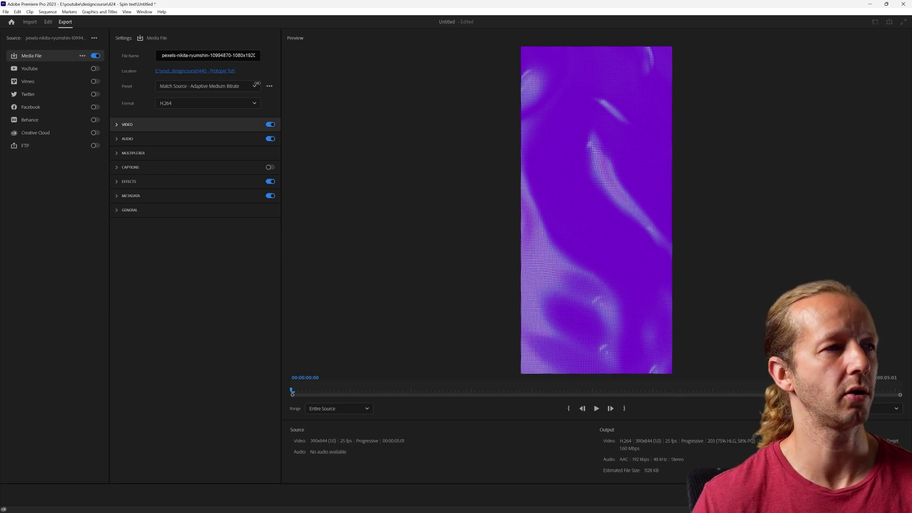
Step: Name the output file ourfancybg and export the video
{"action": "left_click", "coordinate": [216, 56]}
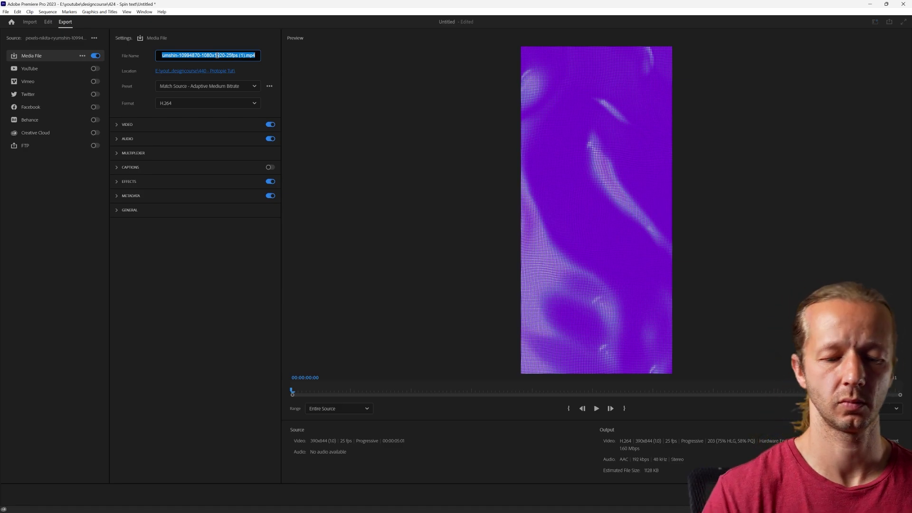
{"action": "type", "text": "outfancybg"}
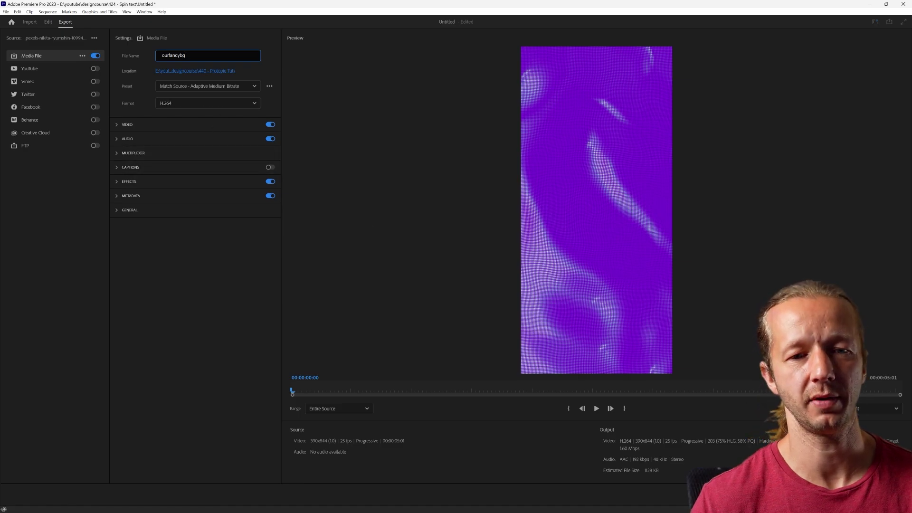
{"action": "left_click", "coordinate": [882, 494]}
Step: Switch to Figma and select the iPhone 14 - 1 frame on the canvas
{"action": "mouse_move", "coordinate": [523, 511]}
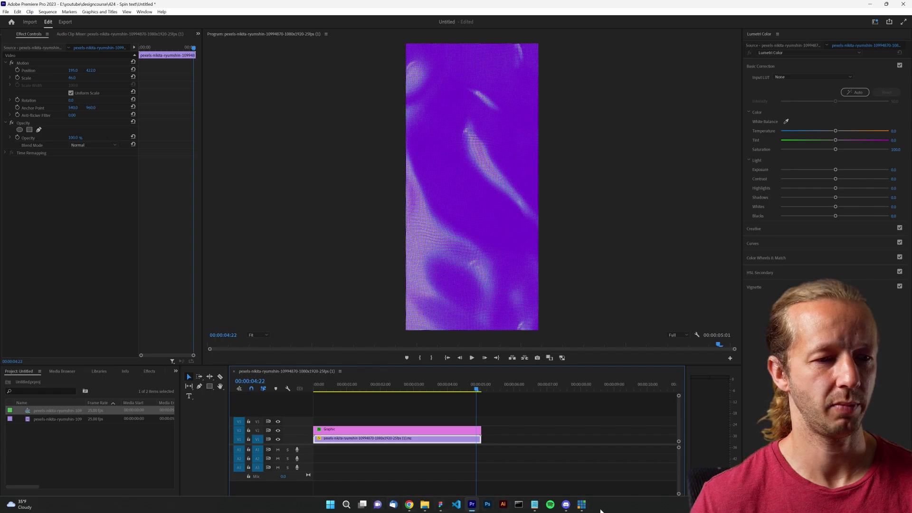
{"action": "left_click", "coordinate": [440, 504]}
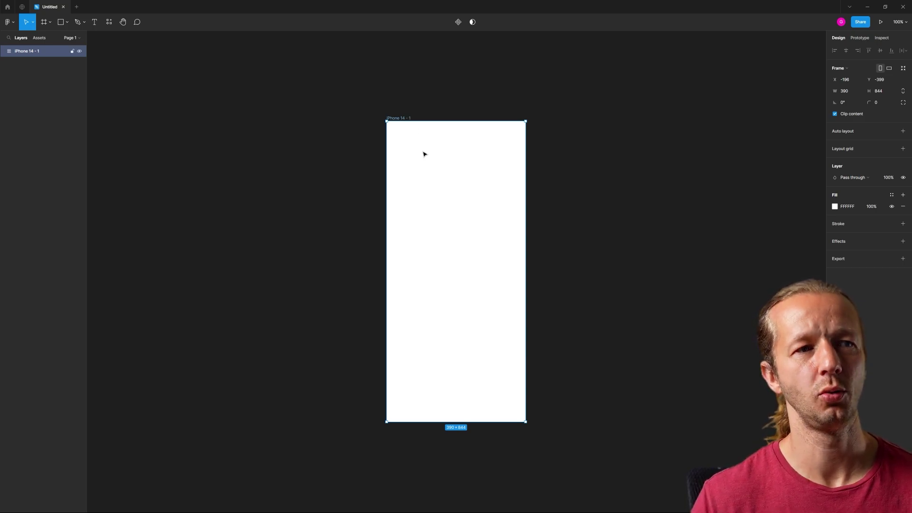
{"action": "left_click", "coordinate": [330, 144]}
{"action": "left_click", "coordinate": [438, 156]}
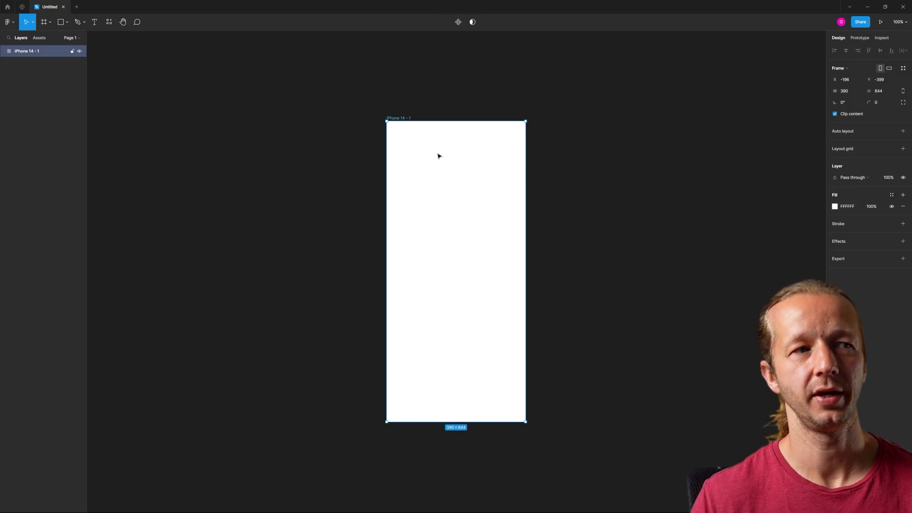
{"action": "left_click", "coordinate": [287, 126]}
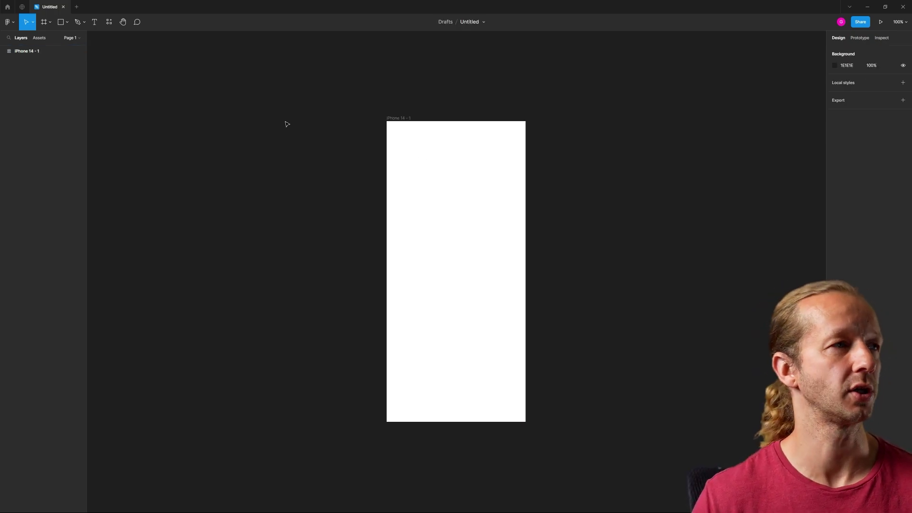
{"action": "left_click", "coordinate": [397, 119]}
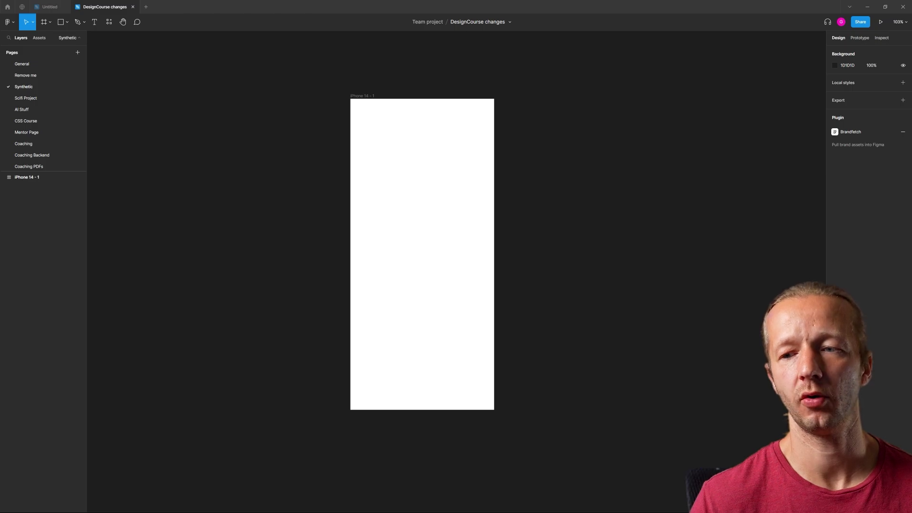
Step: Paste the bg3 video into the iPhone 14 - 1 frame of the DesignCourse changes file and align it to fill the frame
{"action": "left_click", "coordinate": [400, 231]}
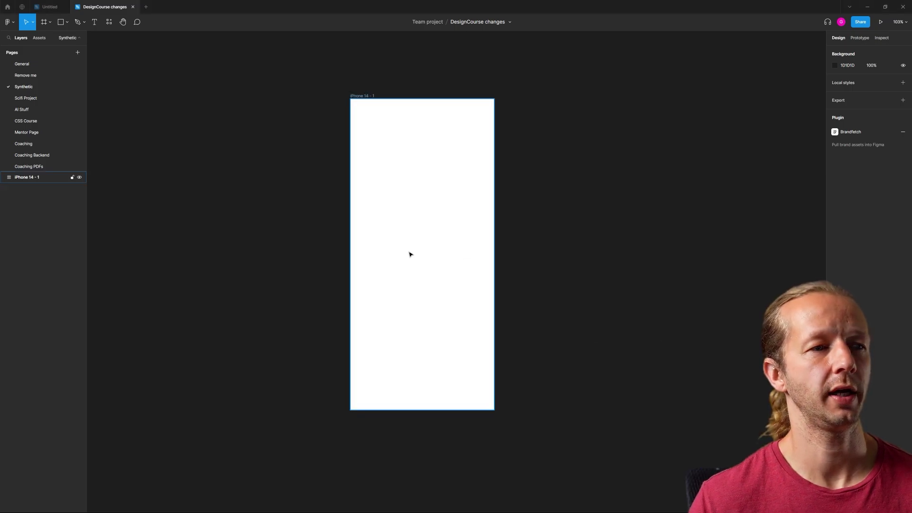
{"action": "key", "text": "ctrl+v"}
{"action": "left_click_drag", "start_coordinate": [383, 163], "coordinate": [406, 193]}
{"action": "left_click", "coordinate": [571, 209]}
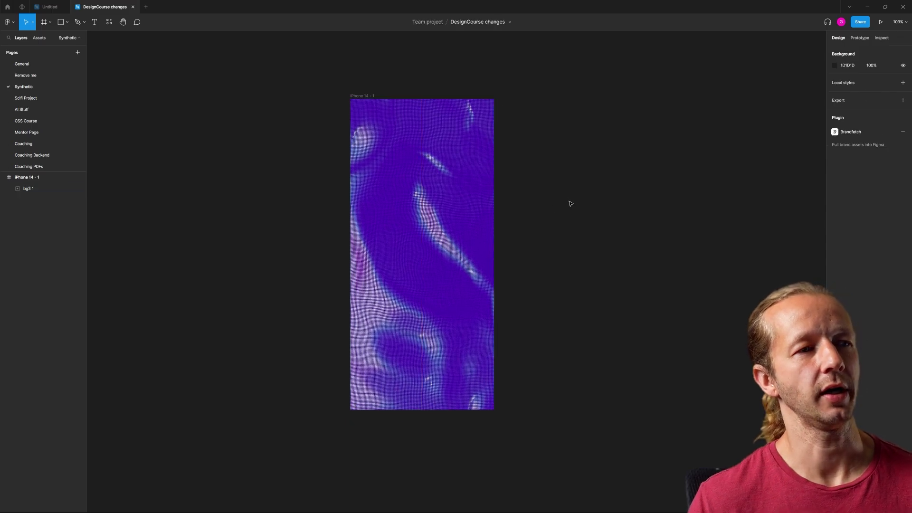
Step: Present the iPhone 14 - 1 frame as a prototype and watch the background video play
{"action": "left_click", "coordinate": [362, 96]}
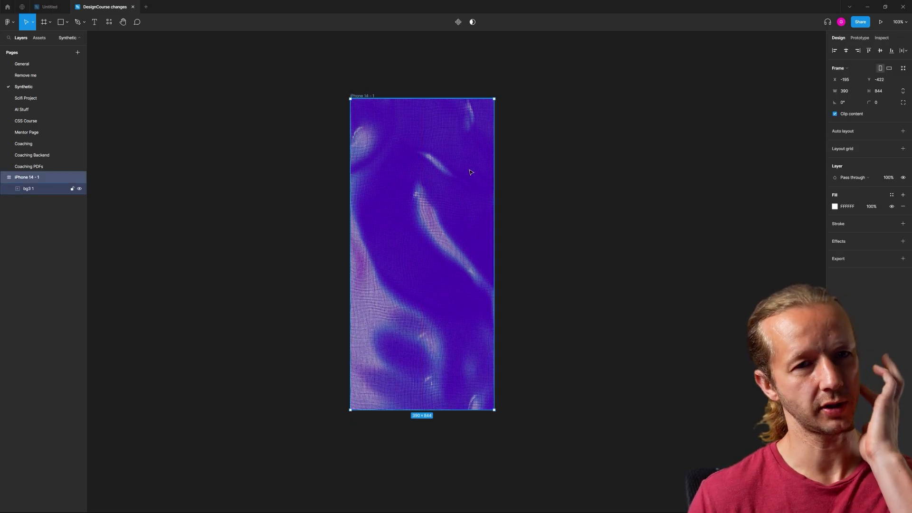
{"action": "left_click", "coordinate": [881, 23]}
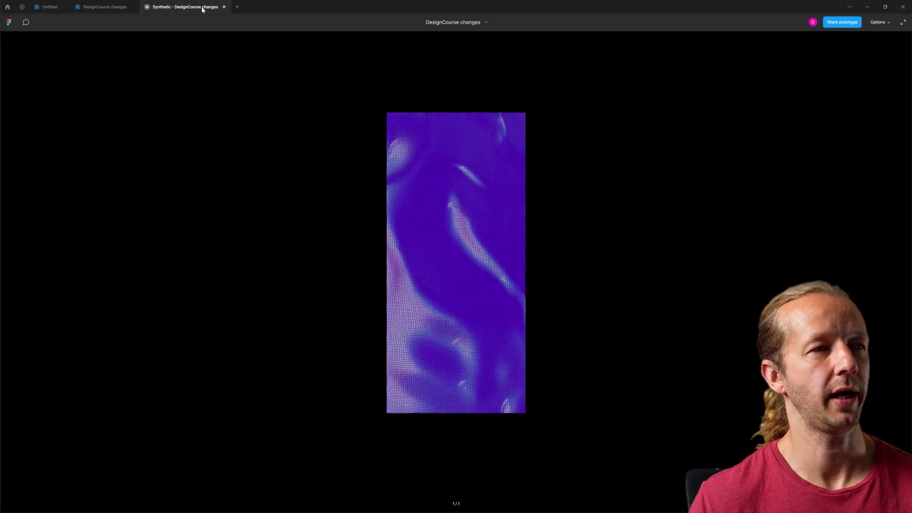
{"action": "left_click", "coordinate": [104, 6]}
{"action": "left_click", "coordinate": [190, 7]}
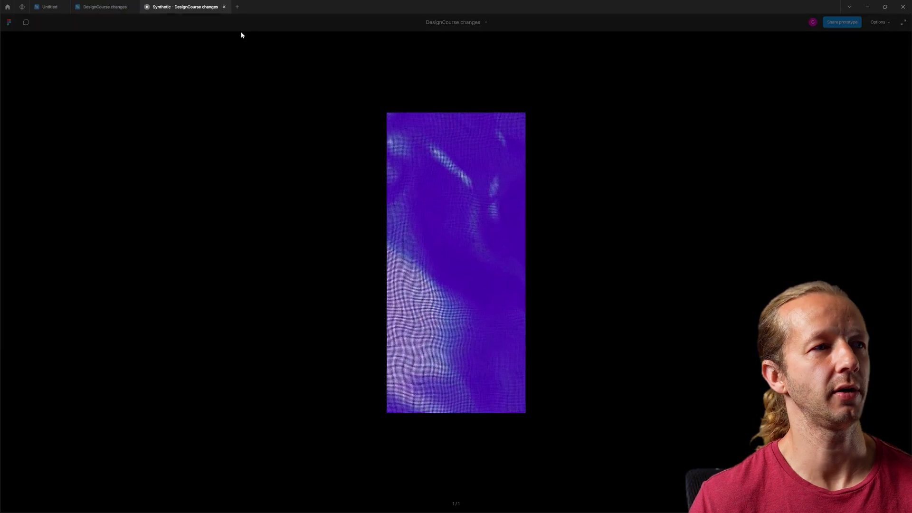
Step: Close the prototype preview and add the text "synthetic" near the upper-left corner of the iPhone 14 - 1 frame
{"action": "left_click", "coordinate": [224, 7]}
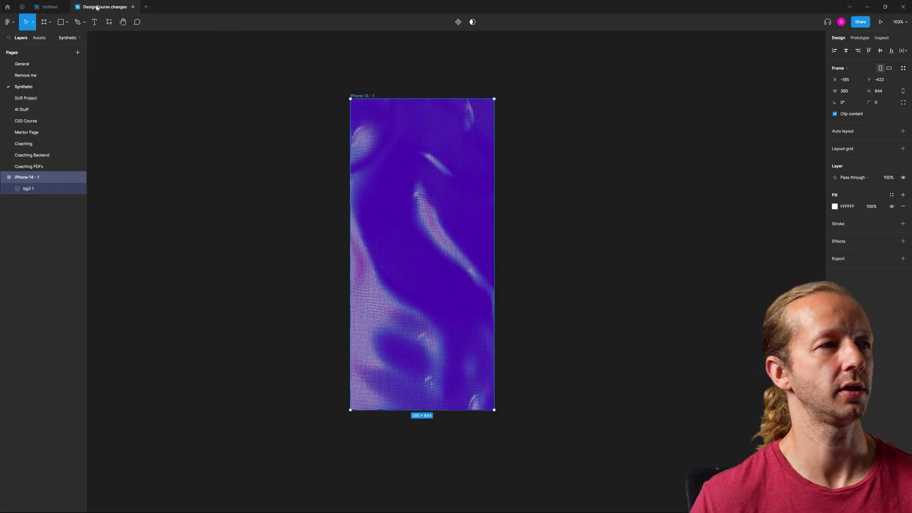
{"action": "left_click", "coordinate": [323, 120]}
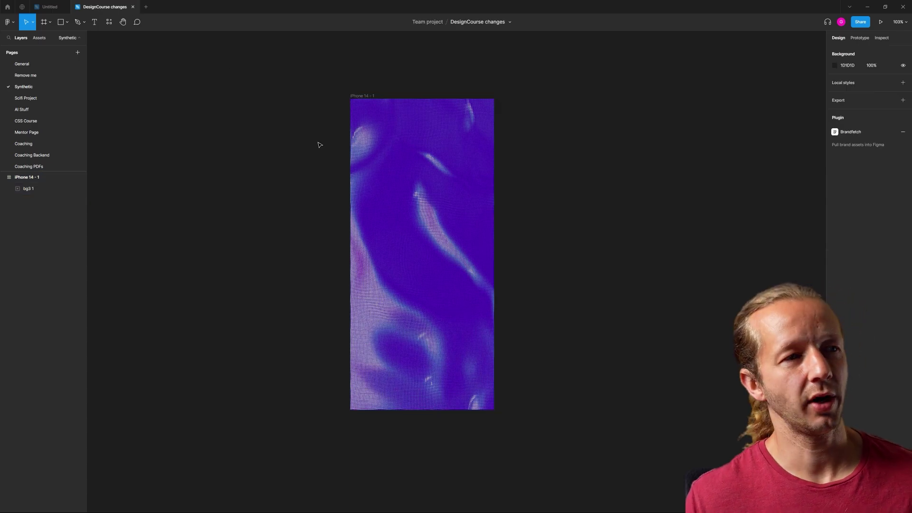
{"action": "key", "text": "t"}
{"action": "left_click", "coordinate": [364, 117]}
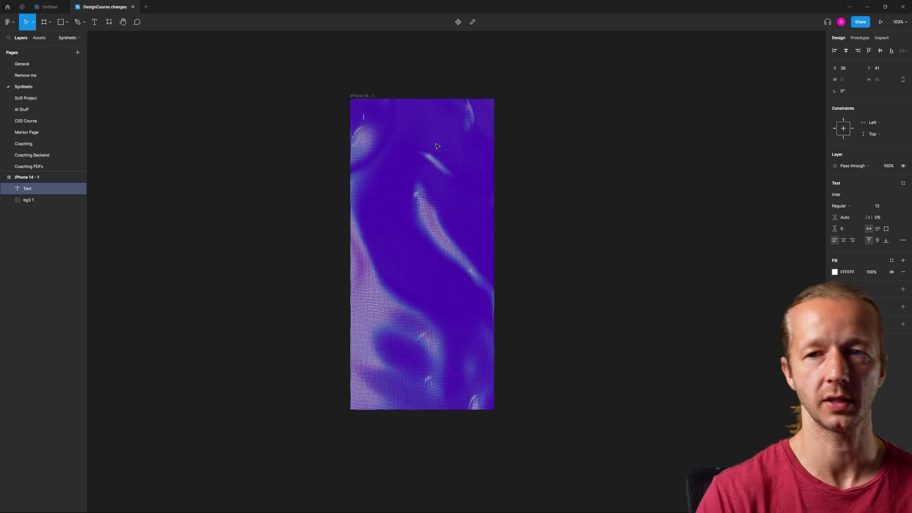
{"action": "type", "text": "synthetic"}
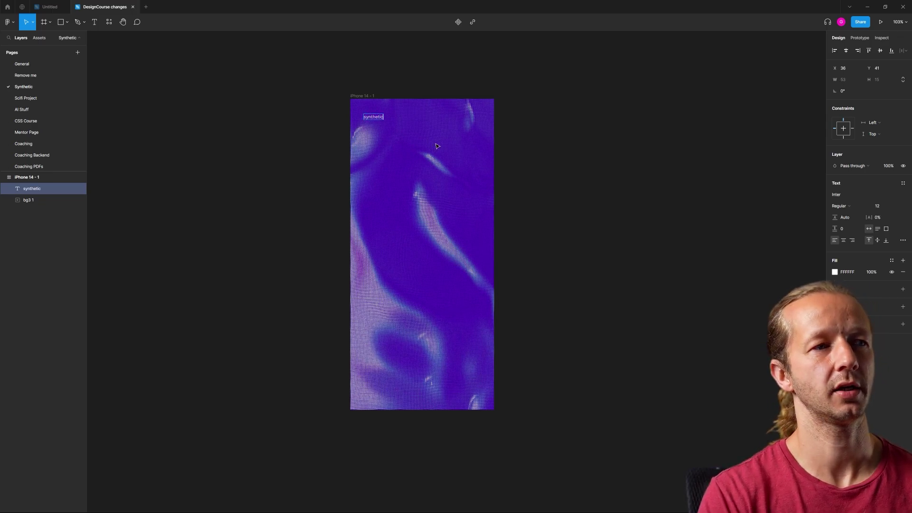
{"action": "key", "text": "Escape"}
Step: Set the synthetic text's font to Bebas Kai at size 20
{"action": "scroll", "coordinate": [414, 126], "scroll_direction": "up", "scroll_amount": 5}
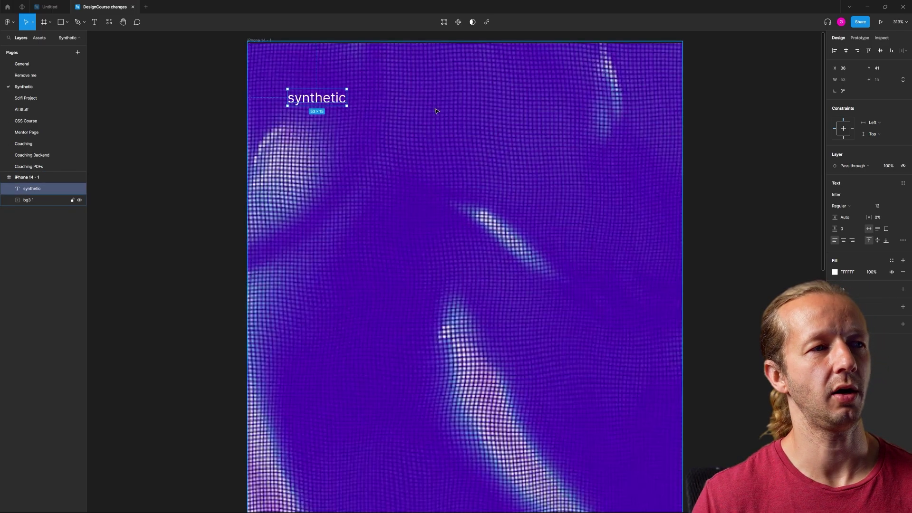
{"action": "left_click_drag", "start_coordinate": [455, 100], "coordinate": [426, 139]}
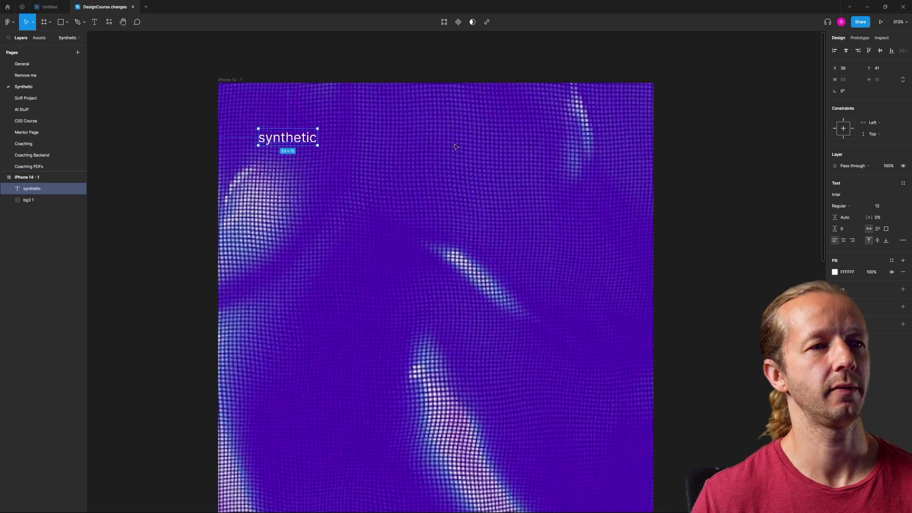
{"action": "left_click", "coordinate": [850, 196]}
{"action": "type", "text": "Bebas Kai"}
{"action": "key", "text": "Return"}
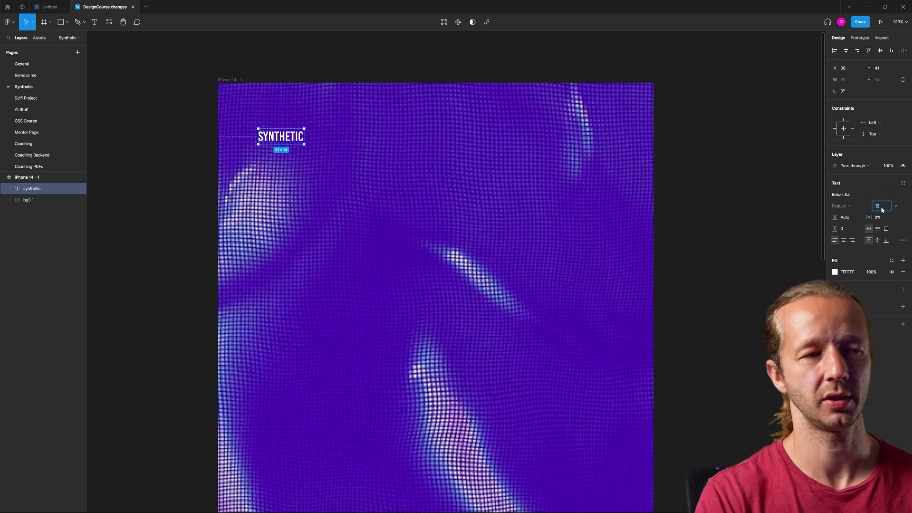
{"action": "key", "text": "Return"}
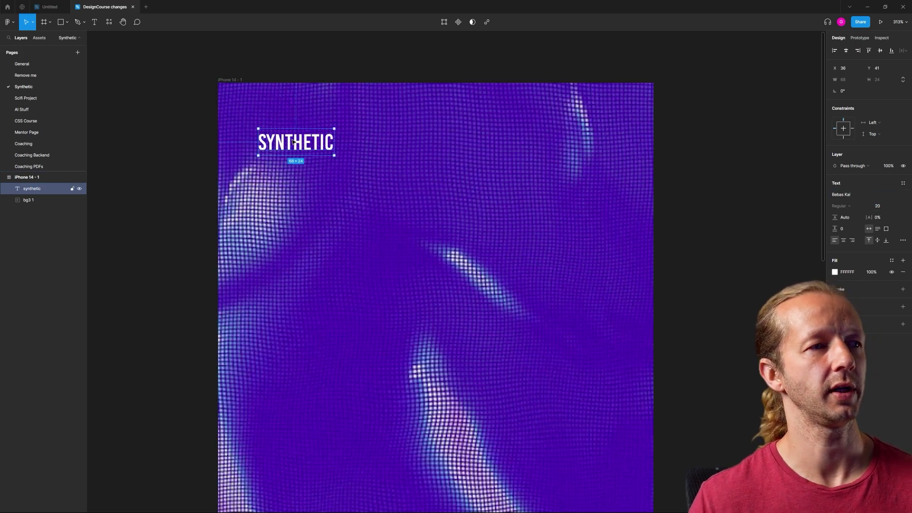
Step: Move the synthetic text closer to the frame's upper-left corner, at about X 23, Y 22
{"action": "mouse_move", "coordinate": [292, 138]}
{"action": "left_mouse_down"}
{"action": "mouse_move", "coordinate": [257, 128]}
{"action": "mouse_move", "coordinate": [272, 127]}
{"action": "mouse_move", "coordinate": [294, 97]}
{"action": "mouse_move", "coordinate": [279, 116]}
{"action": "mouse_move", "coordinate": [291, 111]}
{"action": "mouse_move", "coordinate": [291, 125]}
{"action": "left_mouse_up"}
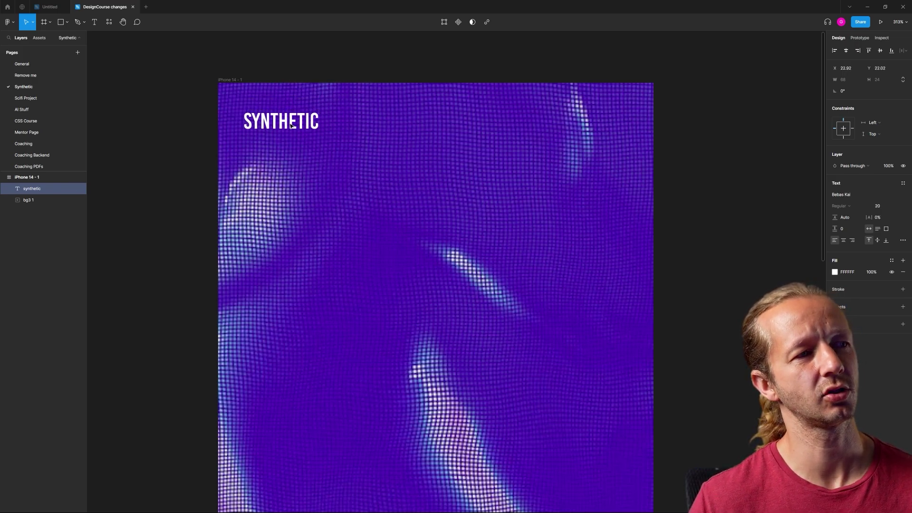
{"action": "left_click_drag", "start_coordinate": [289, 124], "coordinate": [290, 124]}
{"action": "left_click", "coordinate": [292, 66]}
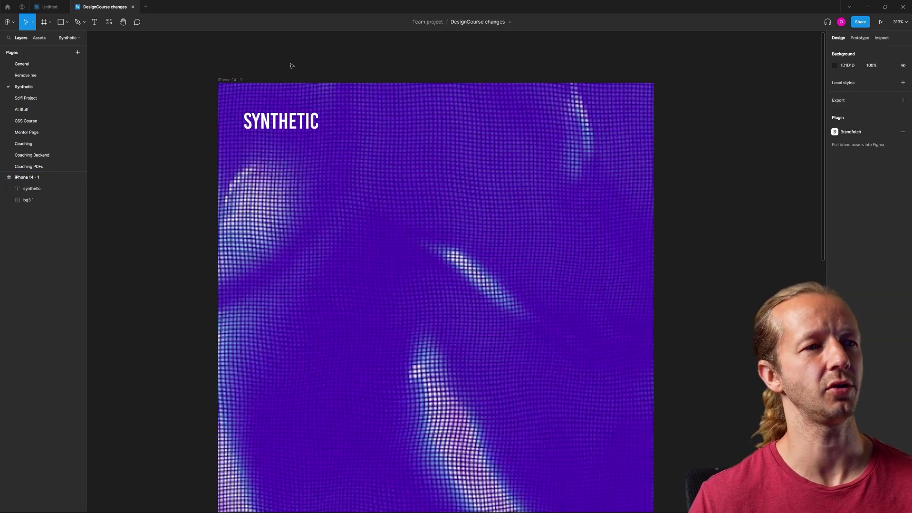
Step: Search the Iconify plugin for menu, import the solar:hamburger-menu-broken icon and place it to the right of the SYNTHETIC logo
{"action": "right_click", "coordinate": [312, 61]}
{"action": "mouse_move", "coordinate": [338, 123]}
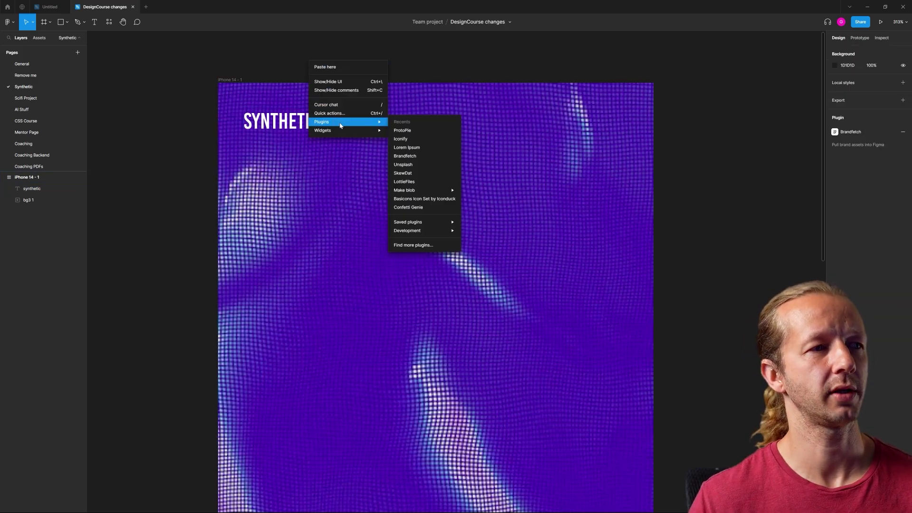
{"action": "left_click", "coordinate": [411, 140]}
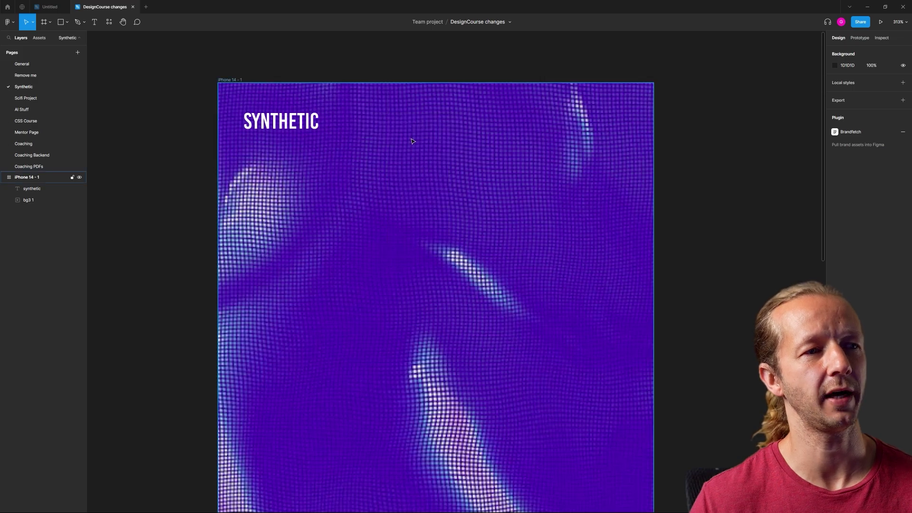
{"action": "double_click", "coordinate": [602, 184]}
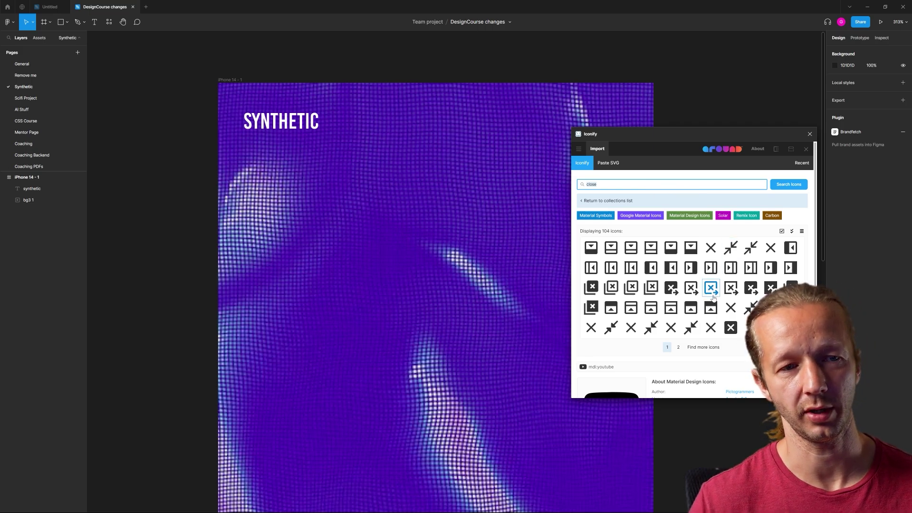
{"action": "type", "text": "menu"}
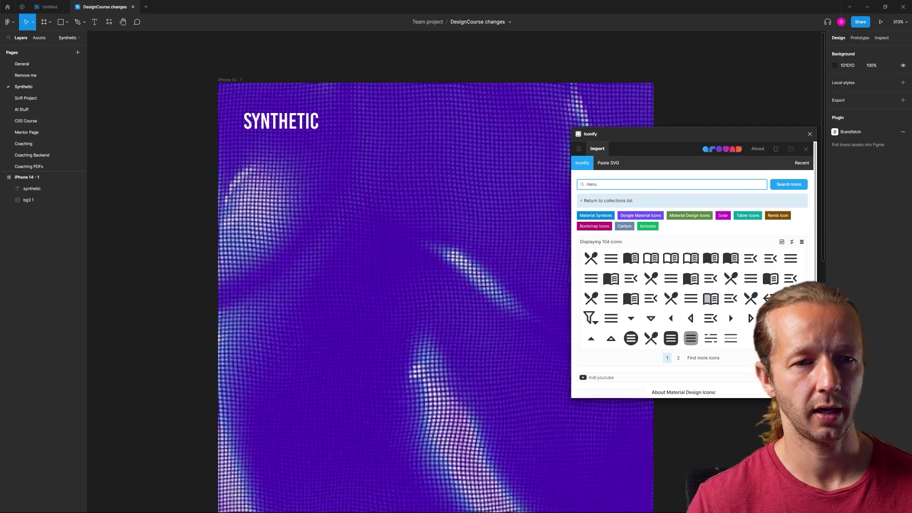
{"action": "left_click", "coordinate": [710, 341]}
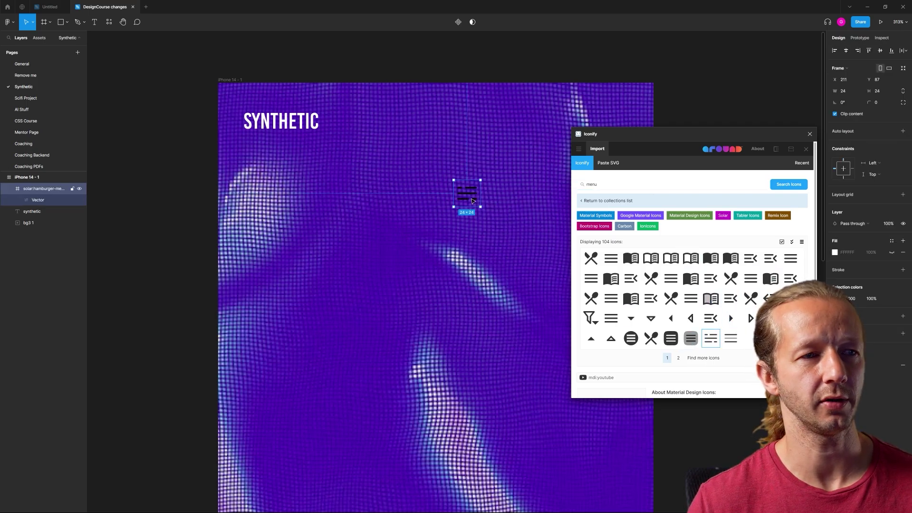
{"action": "left_click_drag", "start_coordinate": [485, 193], "coordinate": [562, 116]}
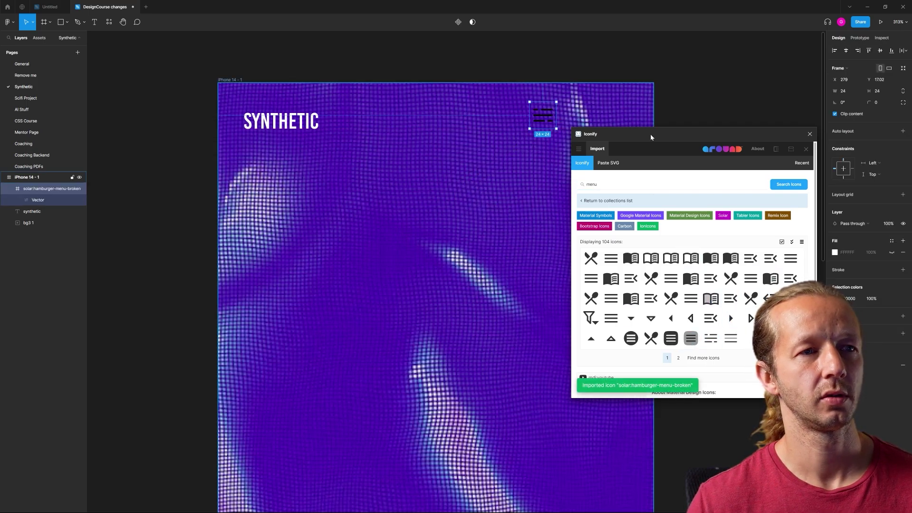
{"action": "left_click", "coordinate": [810, 134]}
Step: Colour the menu icon white (FFFFFF) and enlarge it to 30 × 30 in the frame's upper-right corner
{"action": "left_click", "coordinate": [834, 252]}
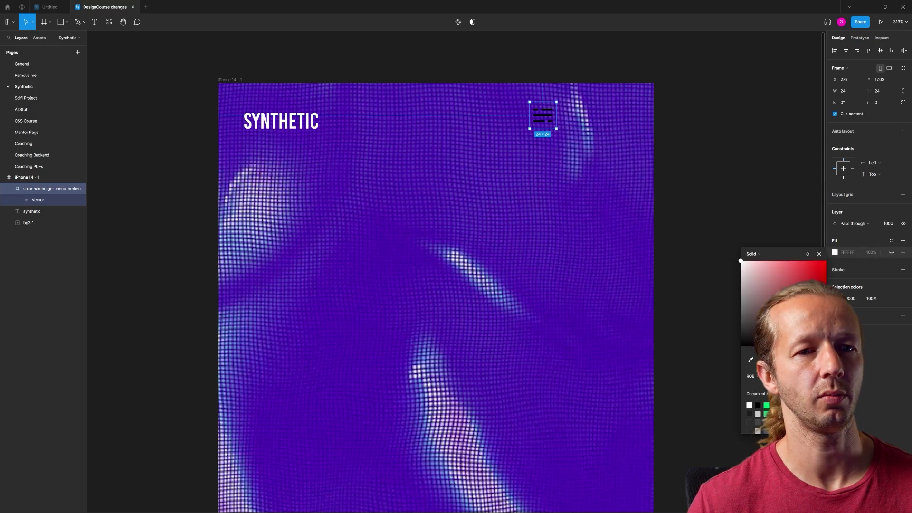
{"action": "left_click", "coordinate": [835, 298]}
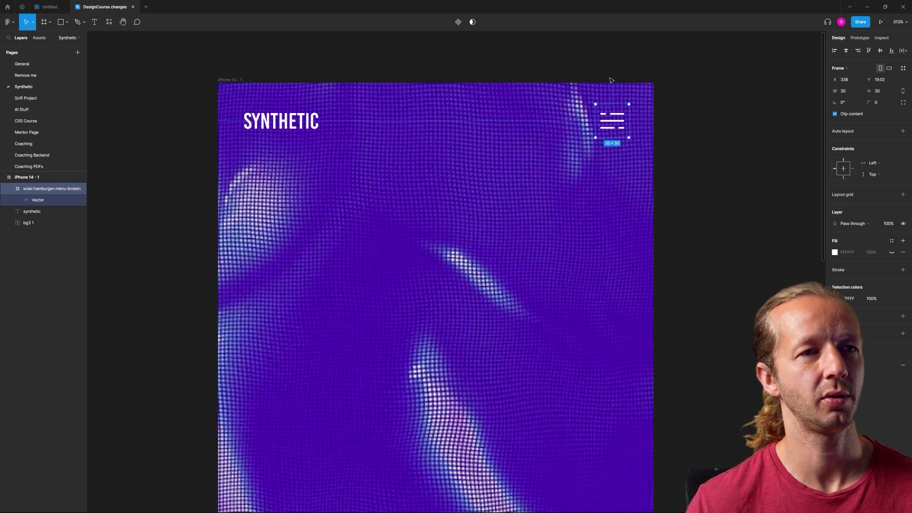
{"action": "left_click", "coordinate": [705, 123]}
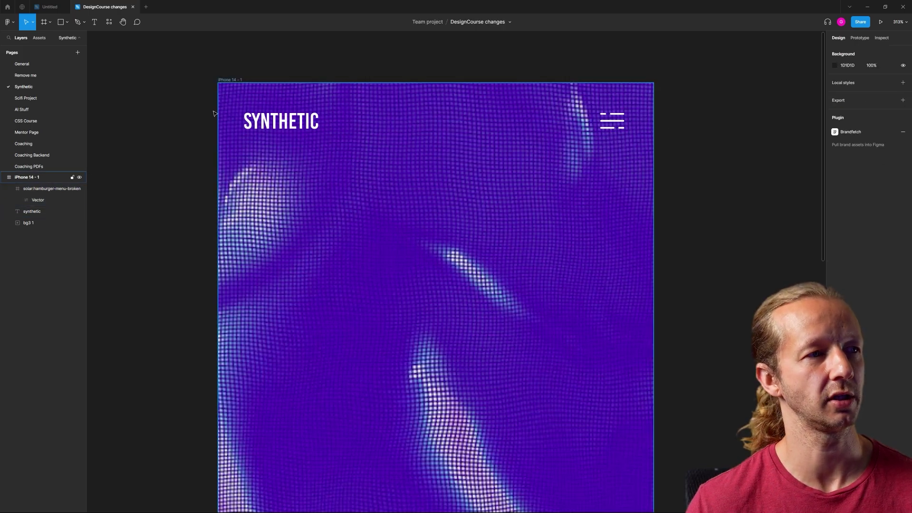
Step: Set the stroke weight of the menu icon's vector to 2.5
{"action": "scroll", "coordinate": [662, 152], "scroll_direction": "down", "scroll_amount": 5, "text": "ctrl"}
{"action": "left_click_drag", "start_coordinate": [674, 163], "coordinate": [507, 132]}
{"action": "scroll", "coordinate": [486, 119], "scroll_direction": "up", "scroll_amount": 2, "text": "ctrl"}
{"action": "scroll", "coordinate": [529, 123], "scroll_direction": "up", "scroll_amount": 6, "text": "ctrl"}
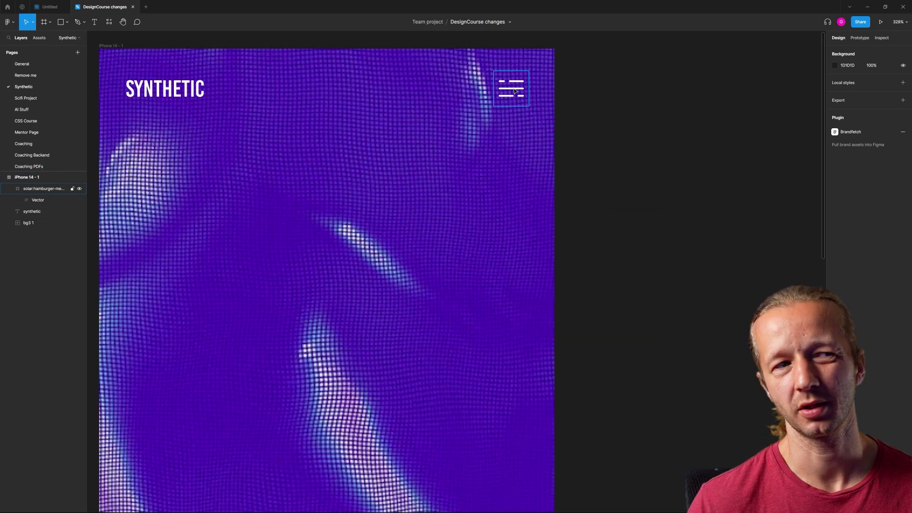
{"action": "double_click", "coordinate": [514, 92]}
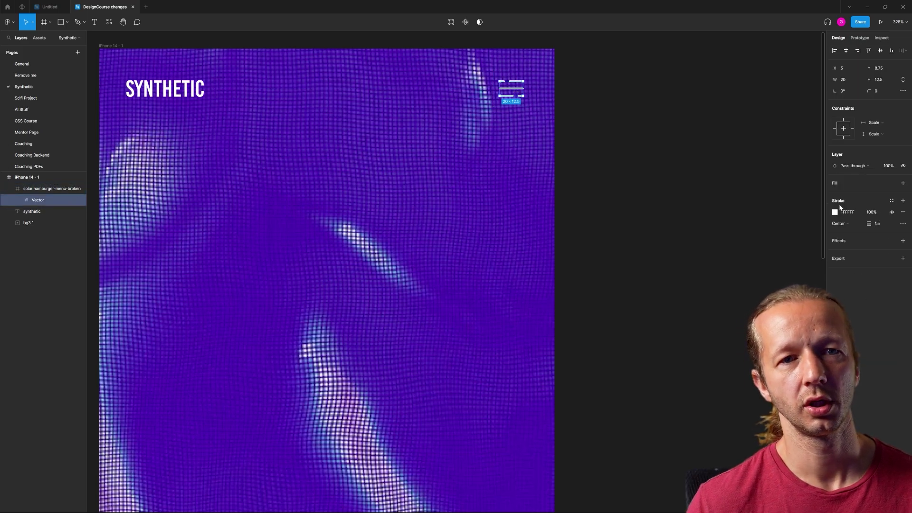
{"action": "key", "text": "Up"}
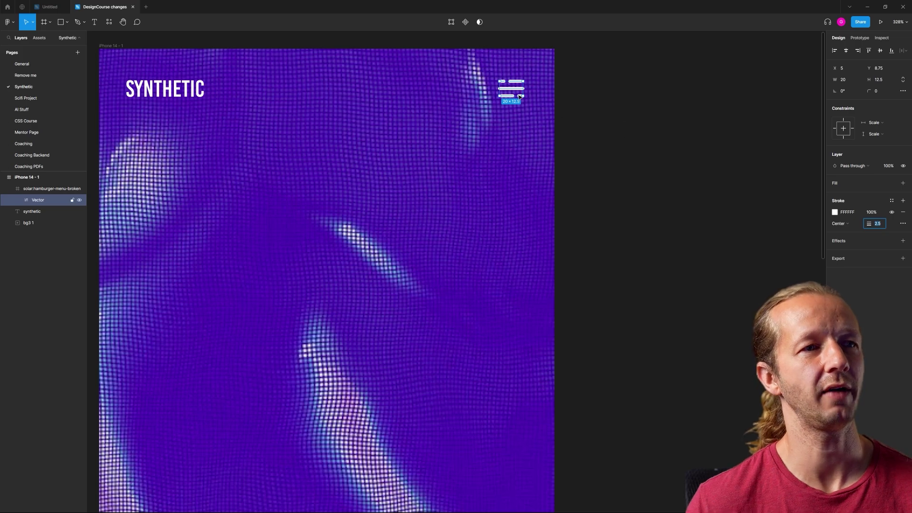
{"action": "left_click_drag", "start_coordinate": [520, 96], "coordinate": [512, 97]}
{"action": "left_click", "coordinate": [604, 94]}
Step: Duplicate the SYNTHETIC logo text straight down to about Y 182 and enlarge the copy's text box to about 340 × 160
{"action": "scroll", "coordinate": [606, 108], "scroll_direction": "down", "scroll_amount": 3}
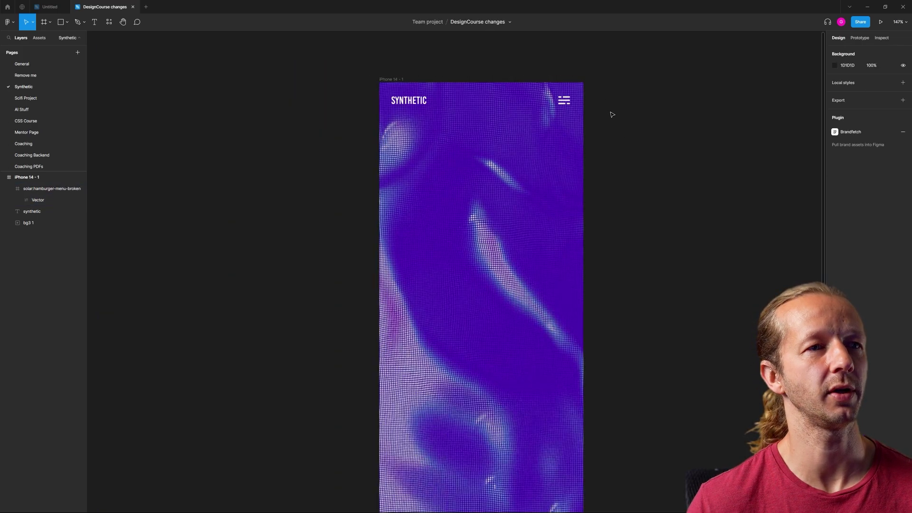
{"action": "left_click_drag", "start_coordinate": [621, 140], "coordinate": [595, 142]}
{"action": "scroll", "coordinate": [590, 144], "scroll_direction": "down", "scroll_amount": 1}
{"action": "scroll", "coordinate": [579, 142], "scroll_direction": "down", "scroll_amount": 2}
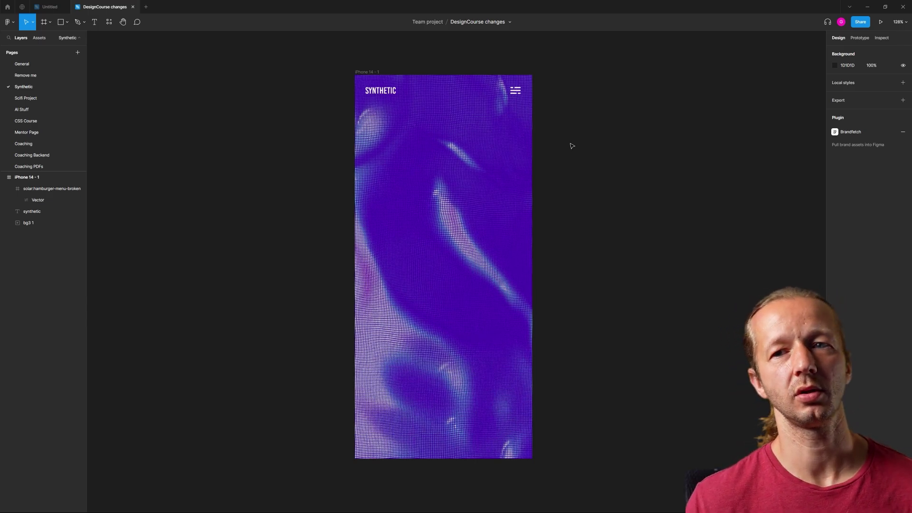
{"action": "left_click", "coordinate": [377, 92]}
{"action": "left_click_drag", "start_coordinate": [377, 91], "coordinate": [382, 164]}
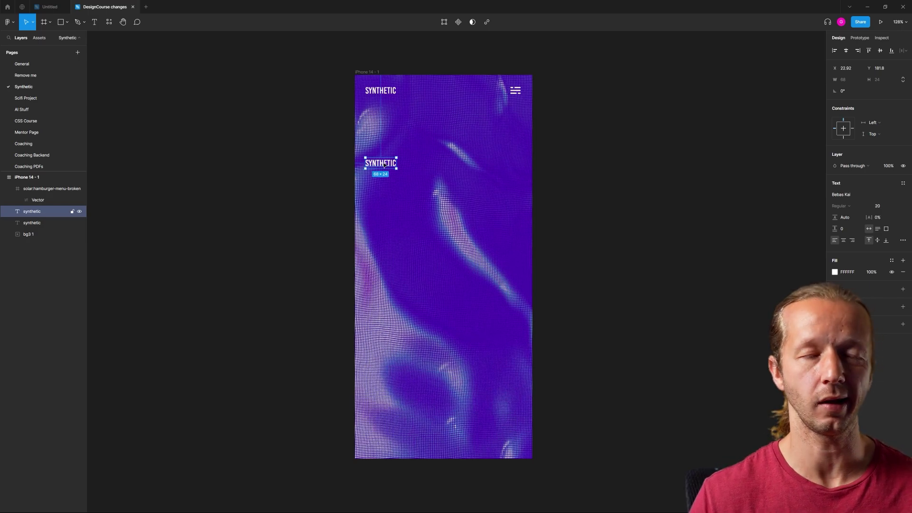
{"action": "left_click_drag", "start_coordinate": [397, 168], "coordinate": [520, 230]}
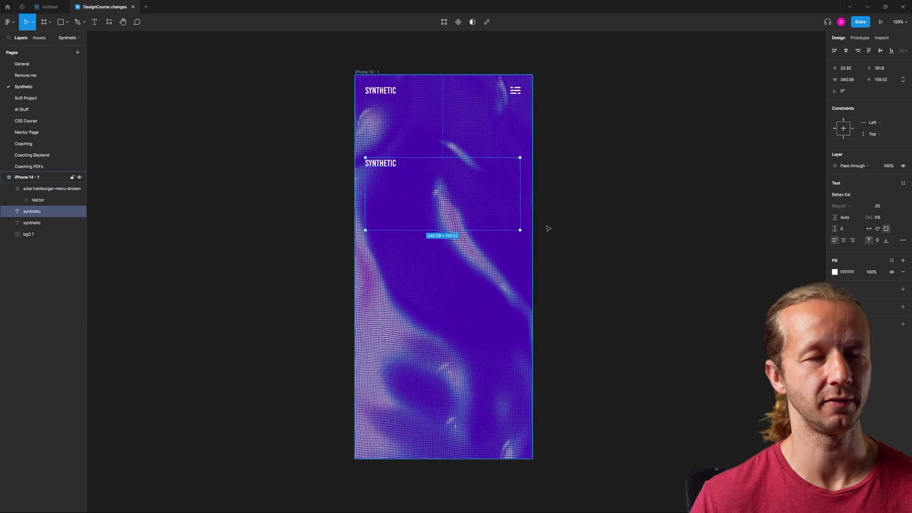
Step: Try font size 70 on the duplicated text, then set it to 60
{"action": "left_click", "coordinate": [851, 194]}
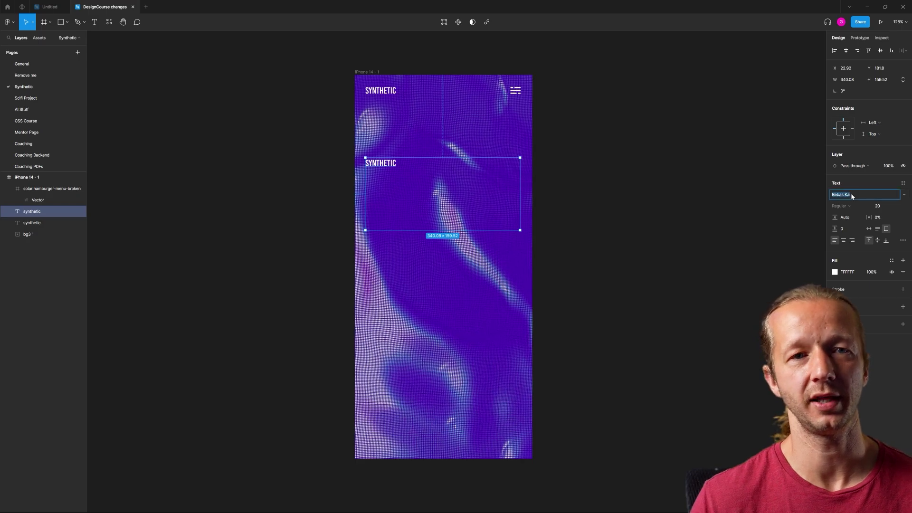
{"action": "left_click", "coordinate": [879, 206]}
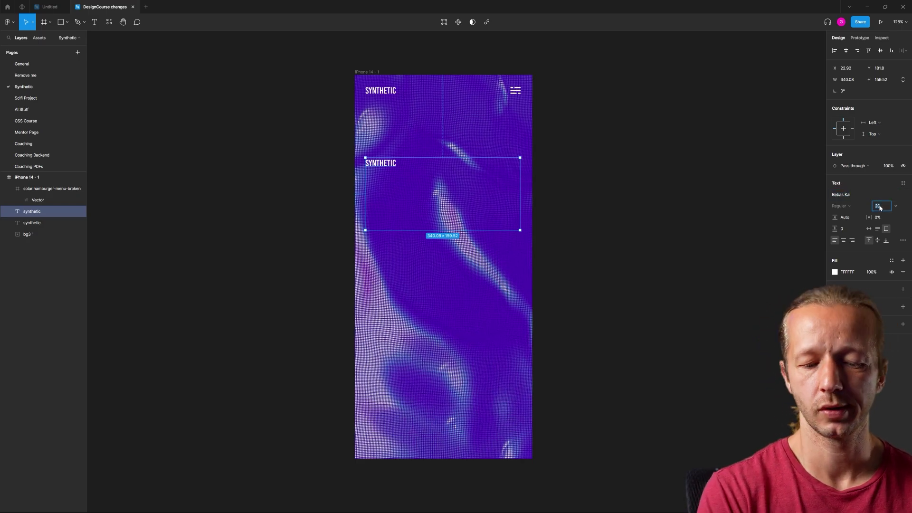
{"action": "type", "text": "70"}
{"action": "key", "text": "Return"}
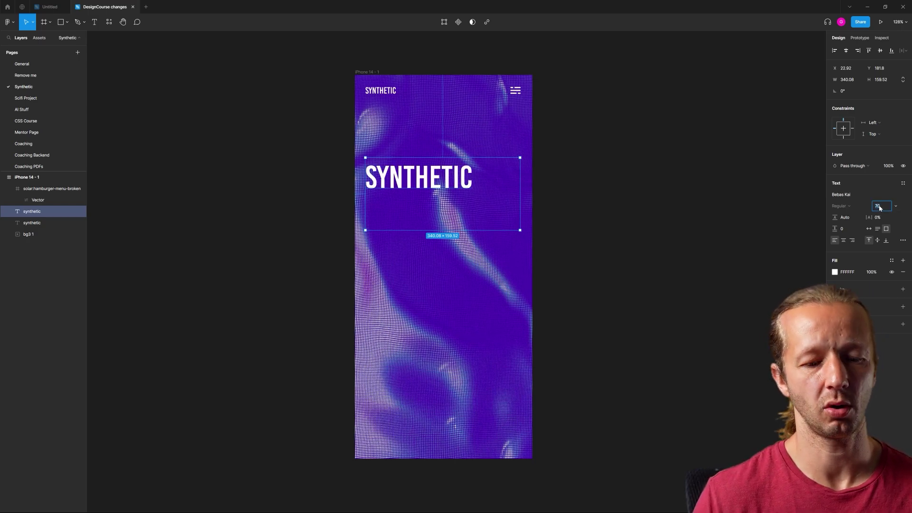
{"action": "left_click", "coordinate": [880, 207]}
{"action": "type", "text": "60"}
{"action": "key", "text": "Return"}
Step: Extend the headline's text box downward to a height of about 379
{"action": "double_click", "coordinate": [431, 168]}
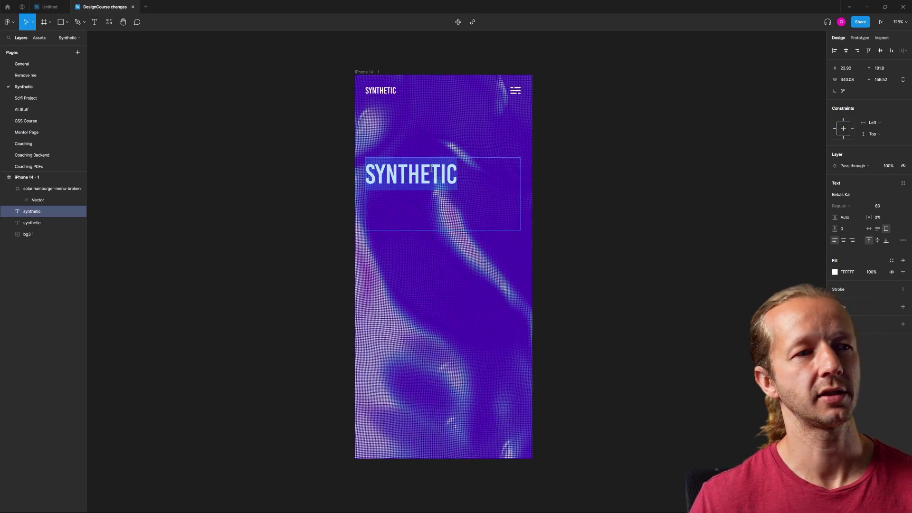
{"action": "key", "text": "Escape"}
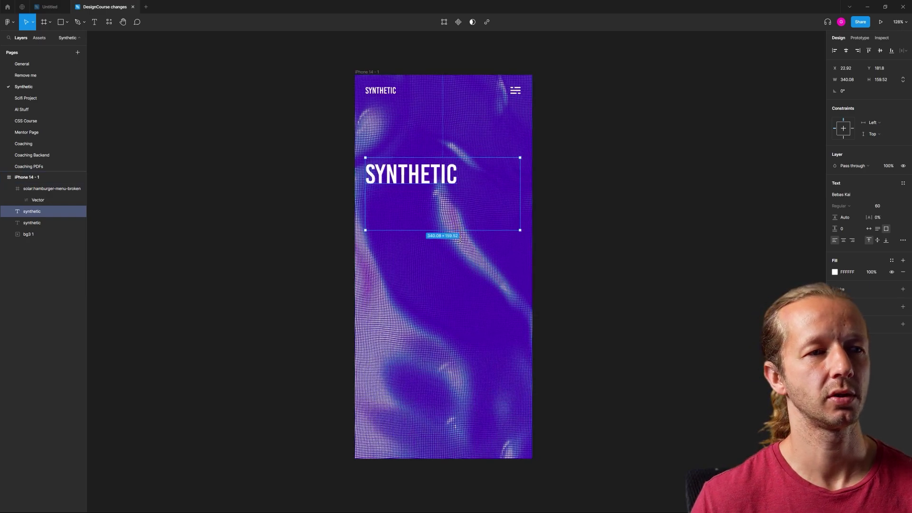
{"action": "left_click_drag", "start_coordinate": [459, 230], "coordinate": [459, 330]}
Step: Replace the headline text with "SYNTHETIC AI FOR VOICE SYNTHESIS", one word per line
{"action": "double_click", "coordinate": [426, 173]}
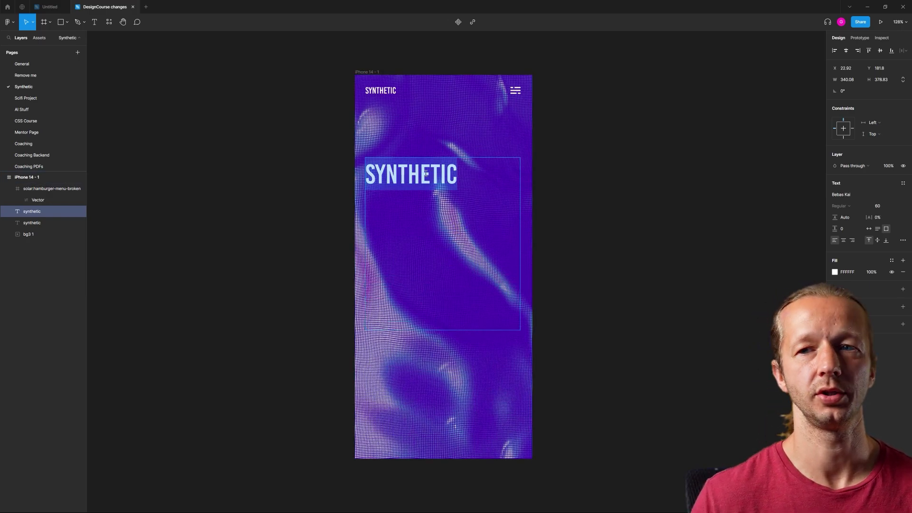
{"action": "type", "text": "SYNTH"}
{"action": "key", "text": "BackSpace"}
{"action": "key", "text": "BackSpace"}
{"action": "type", "text": "NTHE"}
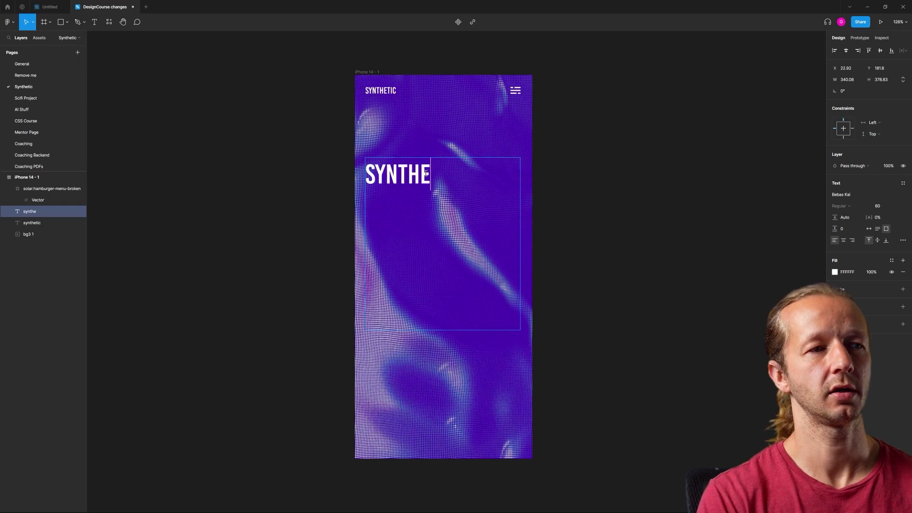
{"action": "type", "text": "TIC"}
{"action": "key", "text": "Return"}
{"action": "type", "text": "AI"}
{"action": "key", "text": "Return"}
{"action": "type", "text": "FOR"}
{"action": "key", "text": "Return"}
{"action": "type", "text": "VOICE"}
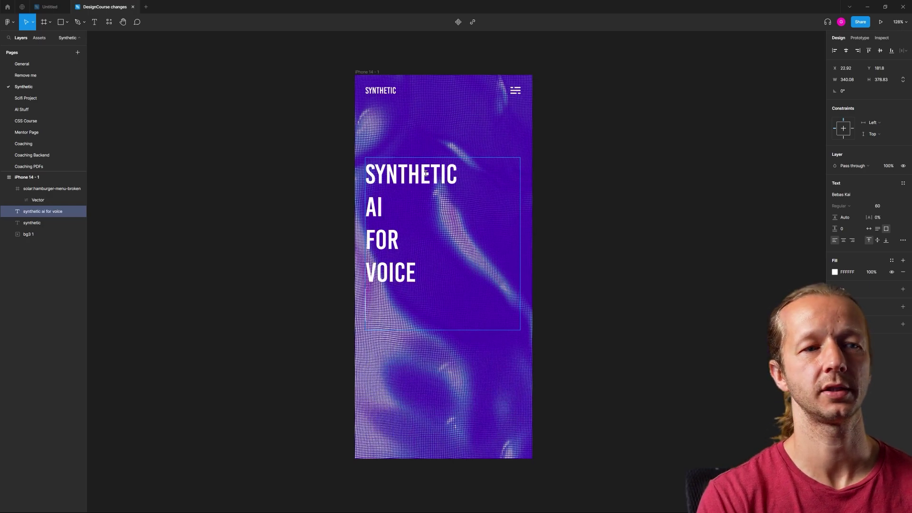
{"action": "key", "text": "Return"}
{"action": "type", "text": "SYNTHESIS"}
{"action": "key", "text": "Escape"}
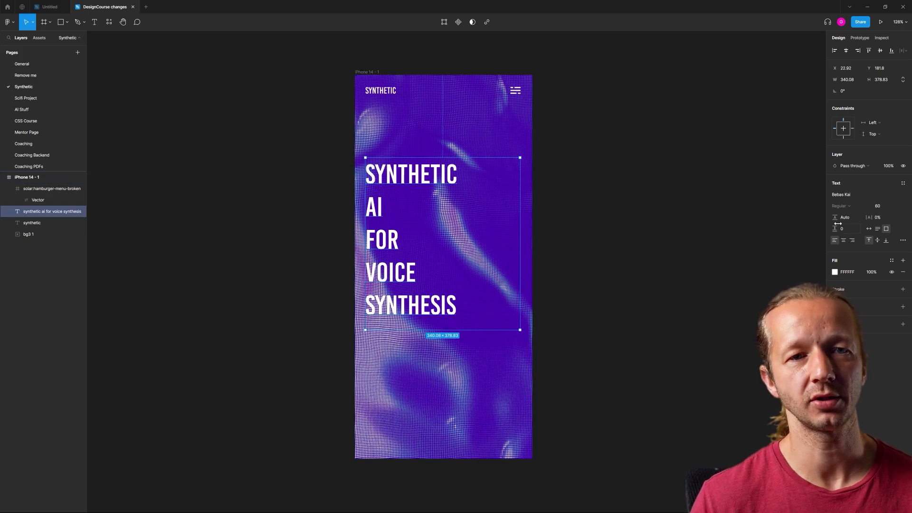
Step: Set the headline's line height to 104% and move the headline down to about Y 206
{"action": "left_click_drag", "start_coordinate": [836, 218], "coordinate": [824, 221]}
{"action": "left_click", "coordinate": [660, 213]}
{"action": "left_click_drag", "start_coordinate": [387, 176], "coordinate": [388, 187]}
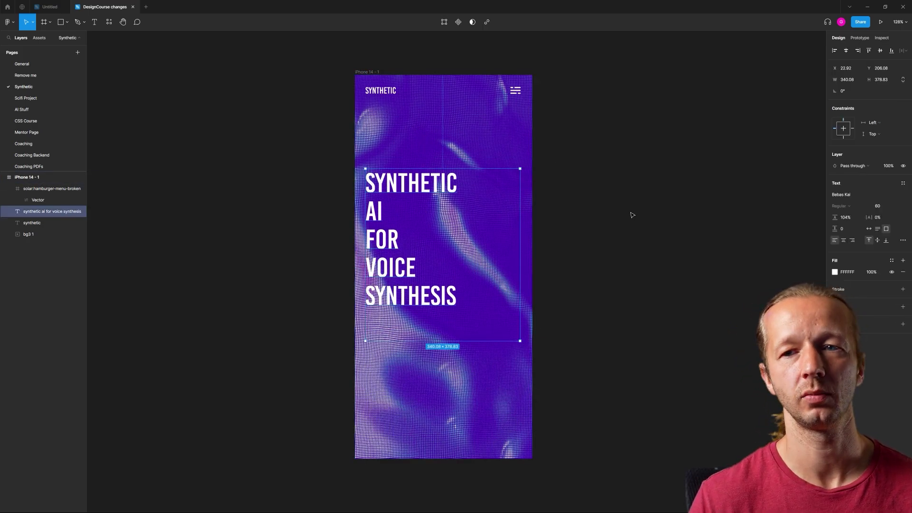
{"action": "left_click", "coordinate": [647, 214]}
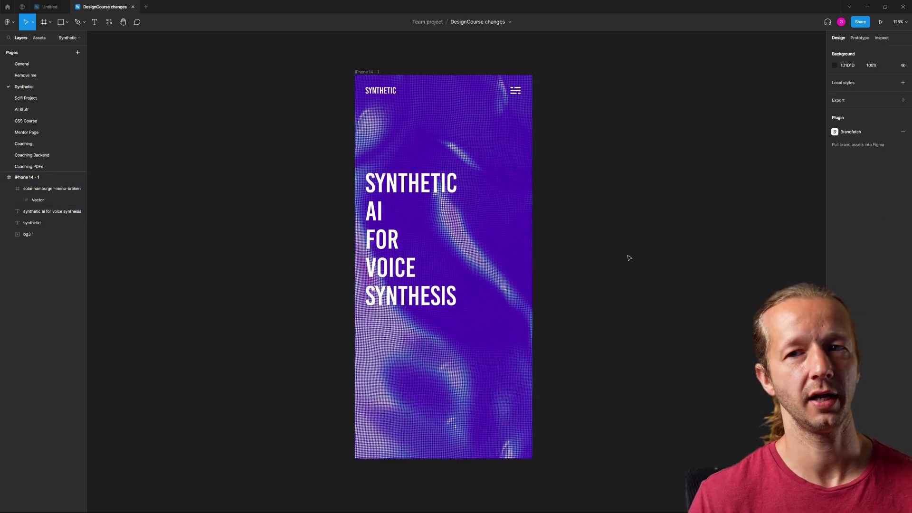
Step: Set the headline's font size to 70 and shift the text upward on the phone frame
{"action": "left_click", "coordinate": [492, 176]}
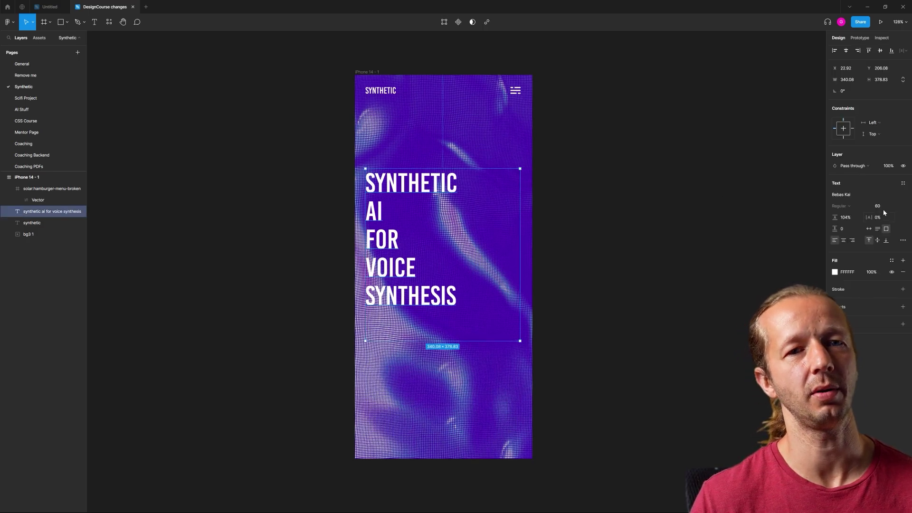
{"action": "type", "text": "70"}
{"action": "key", "text": "Return"}
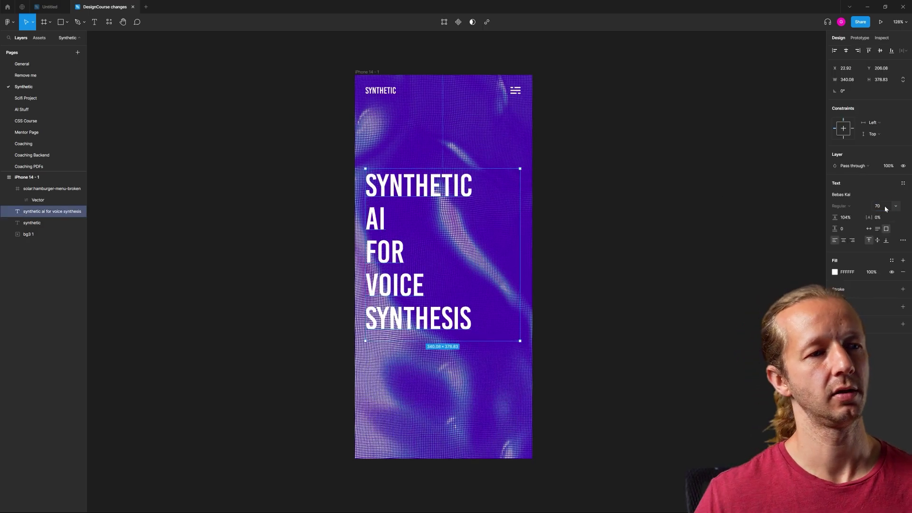
{"action": "left_click_drag", "start_coordinate": [454, 198], "coordinate": [468, 176]}
{"action": "left_click", "coordinate": [623, 179]}
{"action": "left_click", "coordinate": [578, 169]}
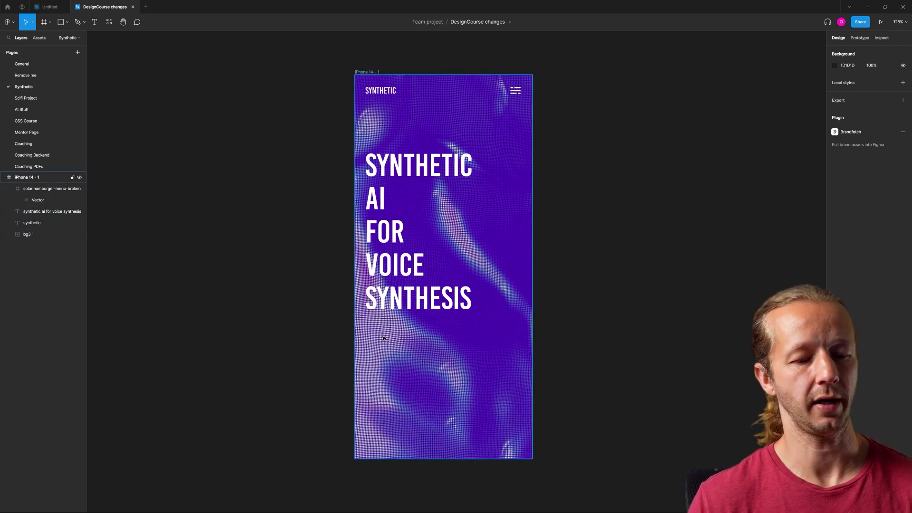
Step: Draw a rectangle about 96 × 39 below the headline and fill it with white, FFFFFF
{"action": "left_click", "coordinate": [61, 23]}
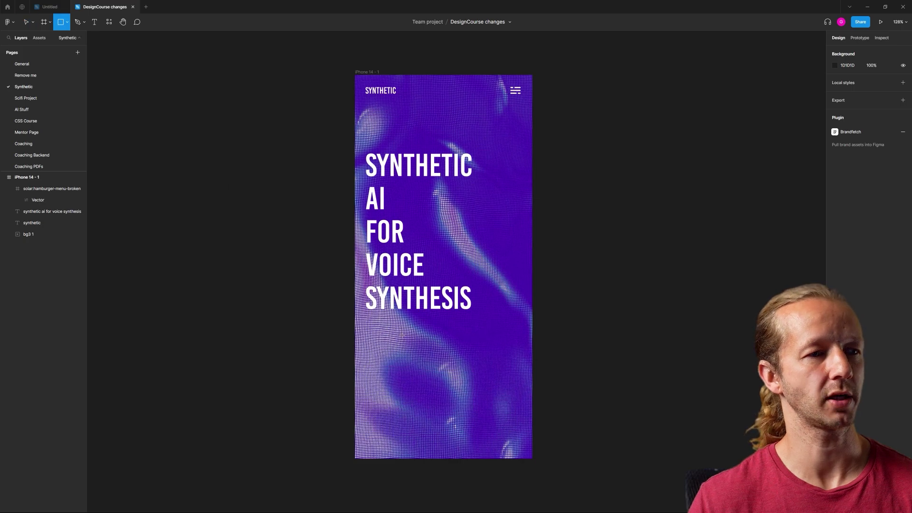
{"action": "mouse_move", "coordinate": [367, 326]}
{"action": "left_mouse_down"}
{"action": "mouse_move", "coordinate": [398, 350]}
{"action": "mouse_move", "coordinate": [412, 345]}
{"action": "left_mouse_up"}
{"action": "left_click", "coordinate": [835, 195]}
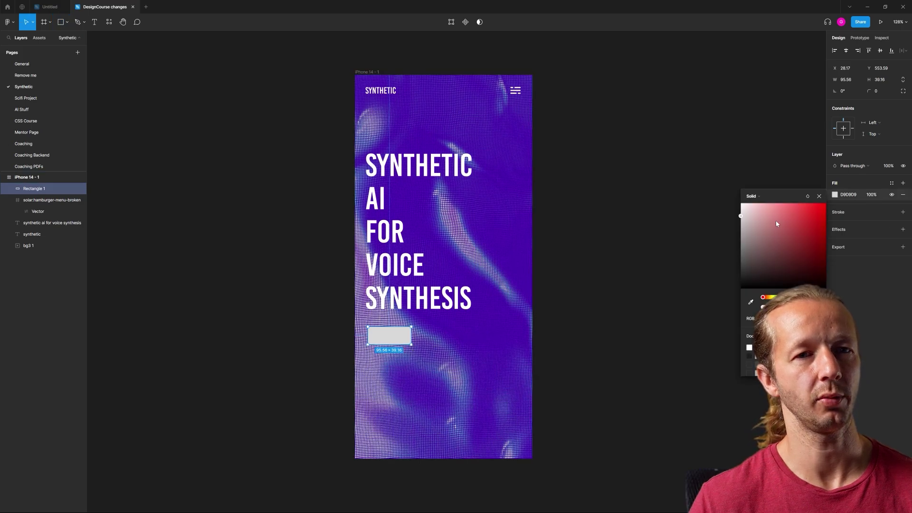
{"action": "left_click_drag", "start_coordinate": [776, 220], "coordinate": [704, 181]}
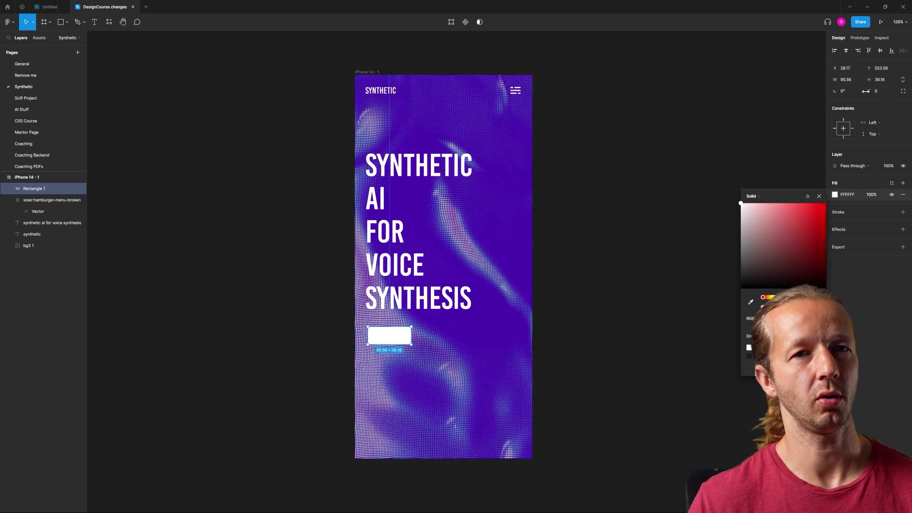
Step: Round the white rectangle's corners to a radius of 48 and scale it down to about 82 × 34
{"action": "left_click_drag", "start_coordinate": [867, 90], "coordinate": [887, 90]}
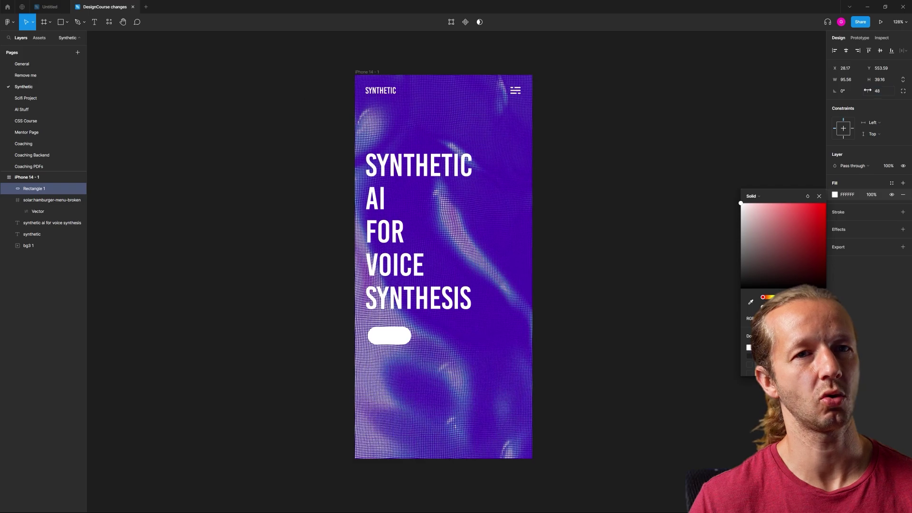
{"action": "left_click", "coordinate": [549, 261]}
{"action": "scroll", "coordinate": [387, 348], "scroll_direction": "up", "scroll_amount": 5}
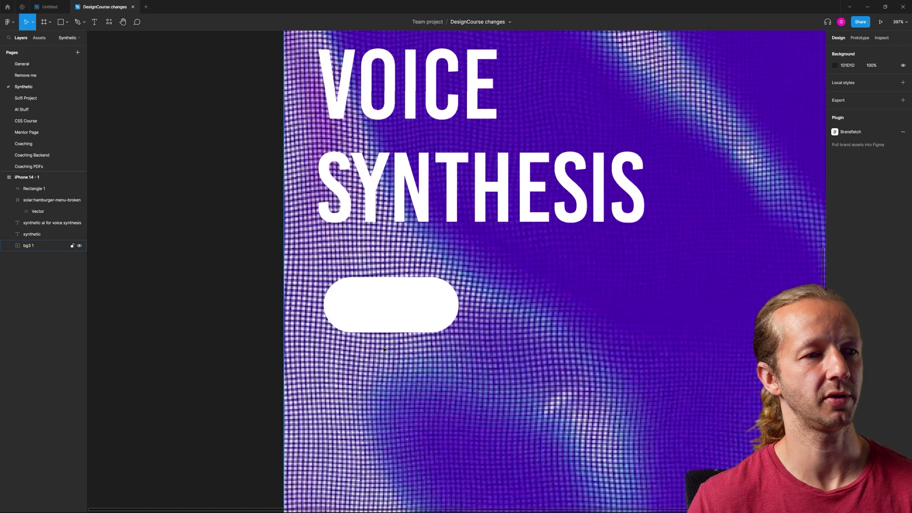
{"action": "scroll", "coordinate": [411, 301], "scroll_direction": "down", "scroll_amount": 5}
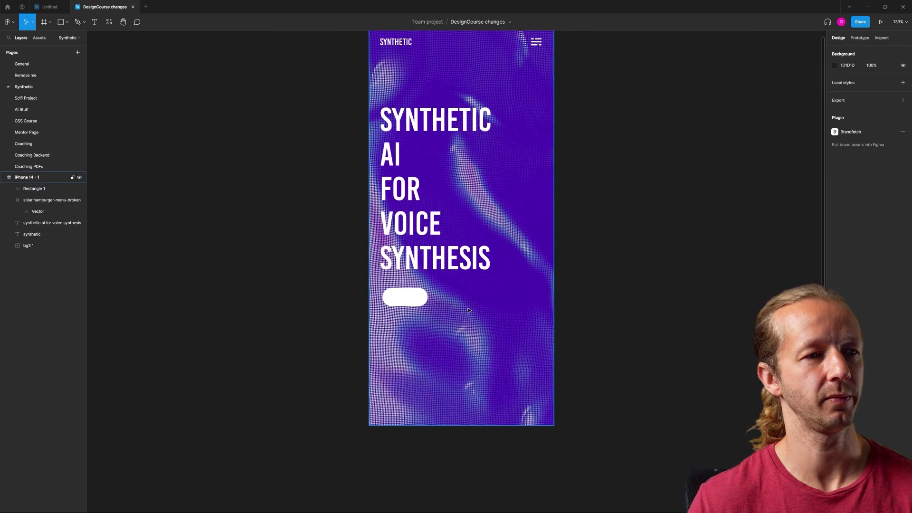
{"action": "scroll", "coordinate": [457, 290], "scroll_direction": "down", "scroll_amount": 1}
{"action": "left_click", "coordinate": [429, 298]}
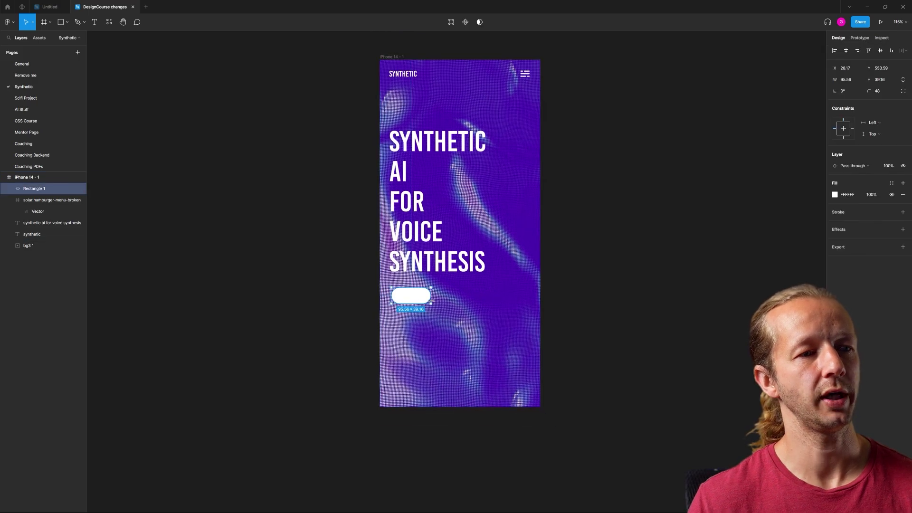
{"action": "left_click_drag", "start_coordinate": [426, 301], "coordinate": [423, 300]}
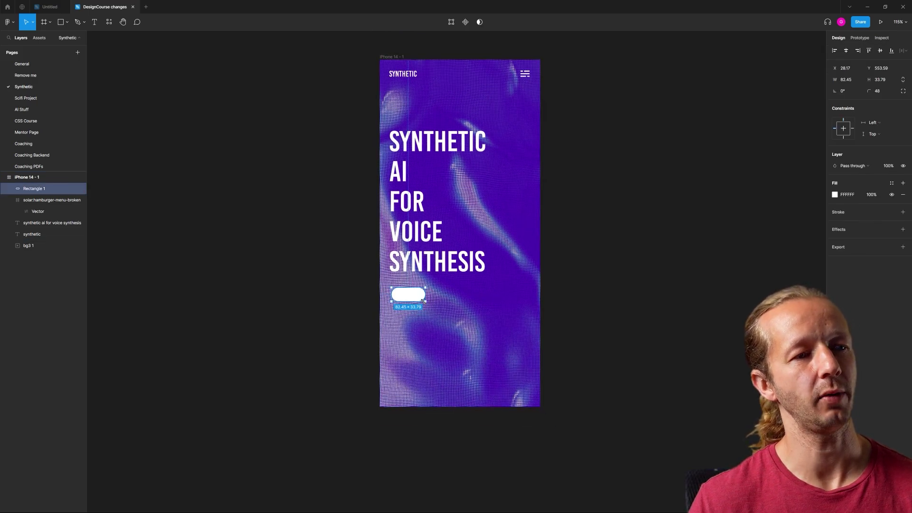
{"action": "left_click", "coordinate": [590, 253]}
{"action": "scroll", "coordinate": [475, 295], "scroll_direction": "up", "scroll_amount": 6}
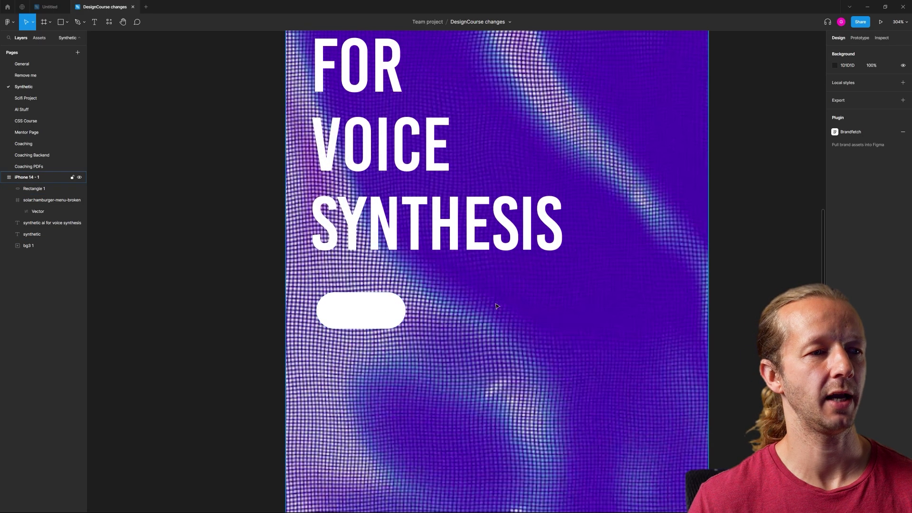
Step: Try a copy of the white pill beside the original, narrowed to about 38 × 34, then delete the copy
{"action": "left_click", "coordinate": [345, 310]}
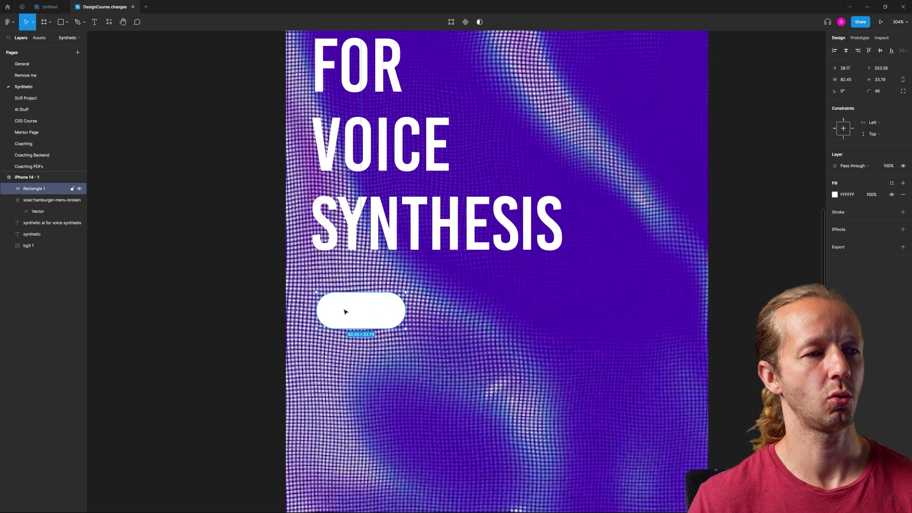
{"action": "left_click_drag", "start_coordinate": [345, 311], "coordinate": [523, 307]}
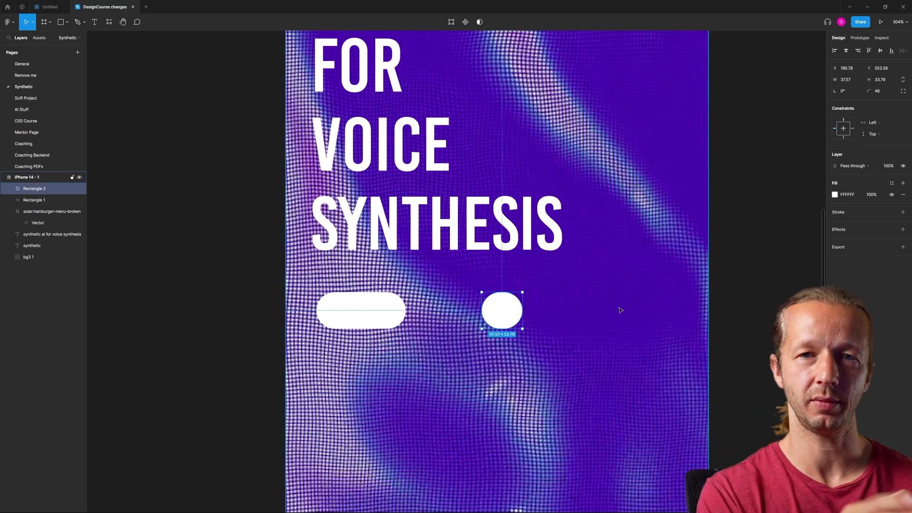
{"action": "left_click", "coordinate": [386, 311]}
{"action": "key", "text": "Delete"}
{"action": "left_click_drag", "start_coordinate": [508, 314], "coordinate": [392, 312]}
{"action": "key", "text": "ctrl+z"}
{"action": "key", "text": "ctrl+z"}
{"action": "left_click", "coordinate": [498, 314]}
{"action": "key", "text": "Delete"}
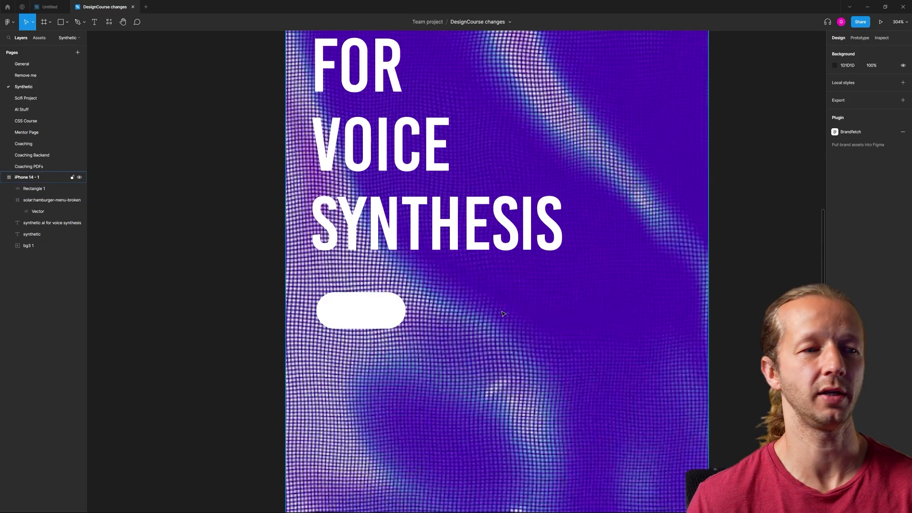
Step: Duplicate the white pill diagonally down to about X 152, Y 666 and widen the copy to about 102 × 34
{"action": "scroll", "coordinate": [494, 310], "scroll_direction": "down", "scroll_amount": 5}
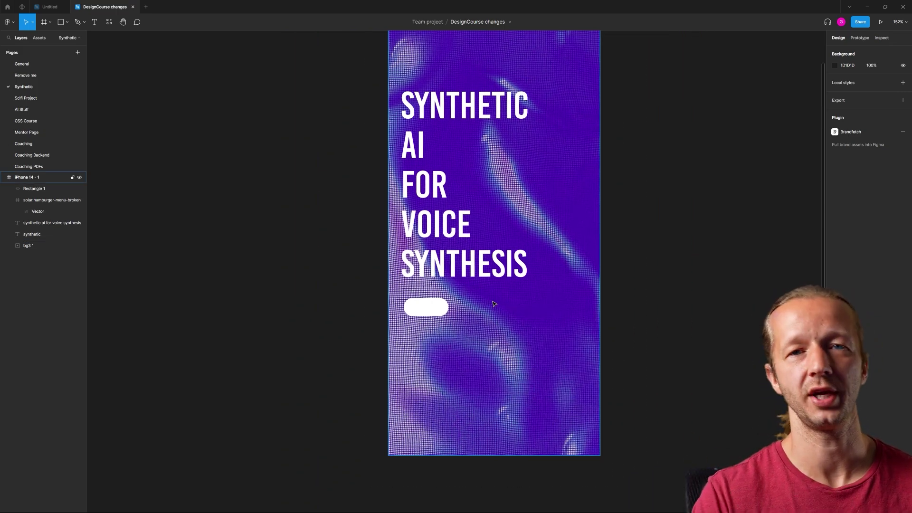
{"action": "left_click_drag", "start_coordinate": [631, 327], "coordinate": [597, 296]}
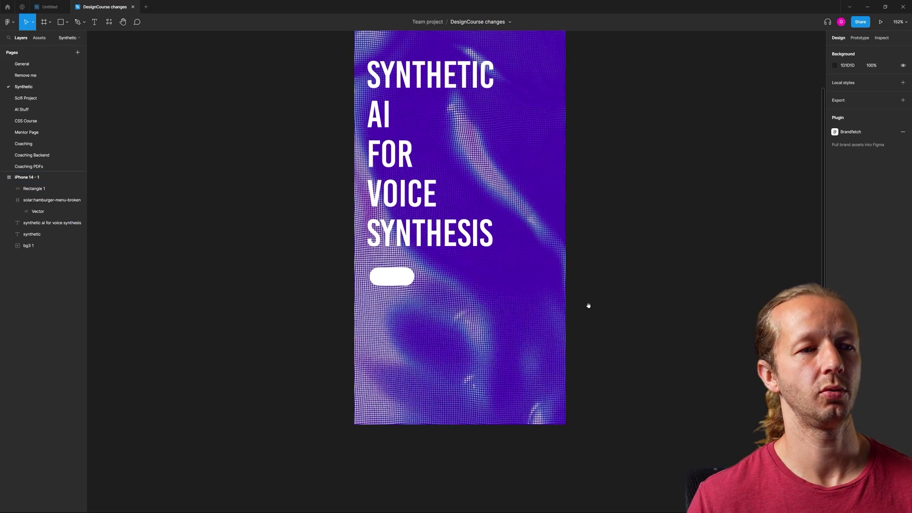
{"action": "scroll", "coordinate": [448, 358], "scroll_direction": "up", "scroll_amount": 4}
{"action": "scroll", "coordinate": [449, 351], "scroll_direction": "up", "scroll_amount": 2}
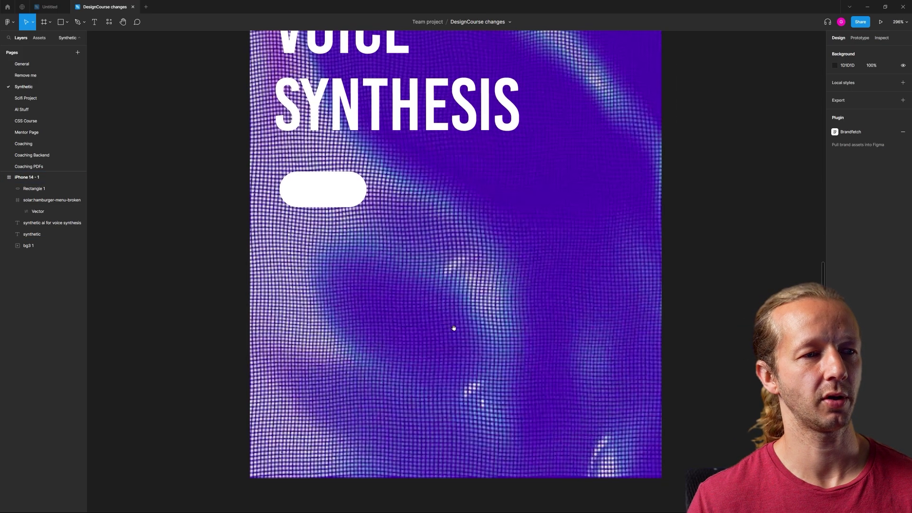
{"action": "left_click", "coordinate": [313, 190]}
{"action": "left_click_drag", "start_coordinate": [313, 190], "coordinate": [518, 304], "text": "alt"}
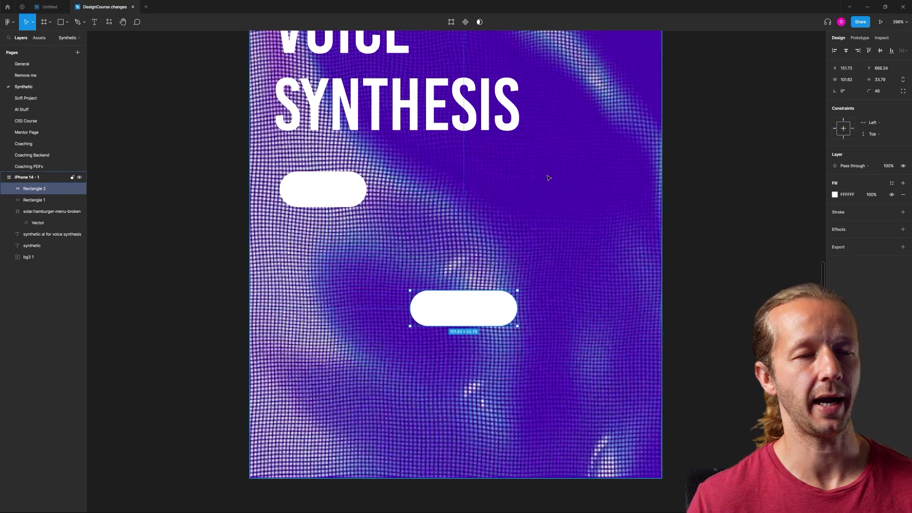
{"action": "scroll", "coordinate": [547, 177], "scroll_direction": "down", "scroll_amount": 5, "text": "ctrl"}
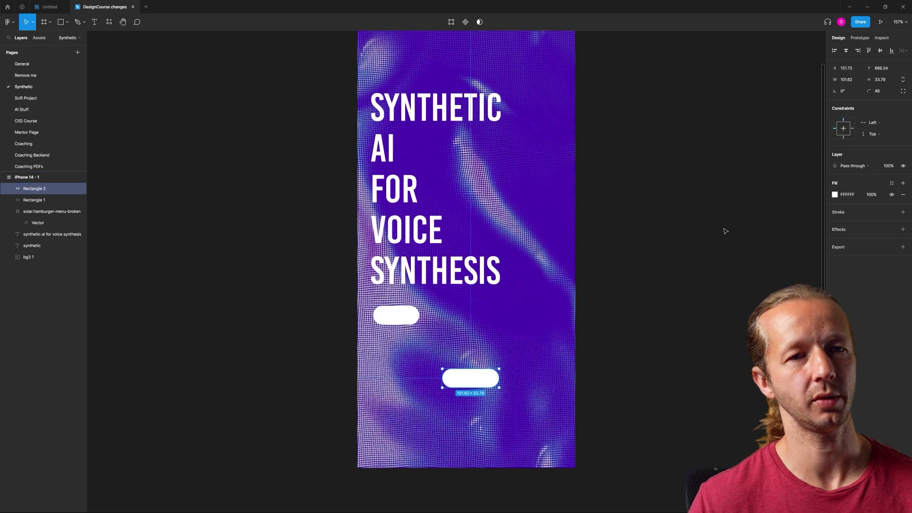
Step: Fill the lower pill with the deep purple 3C12A3 sampled from the background, and move it slightly left and down
{"action": "key", "text": "i"}
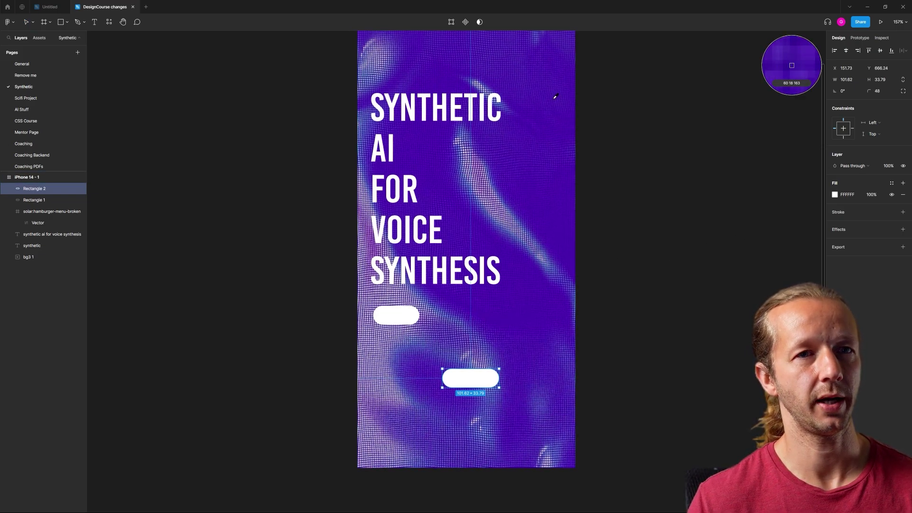
{"action": "left_click", "coordinate": [554, 99]}
{"action": "left_click", "coordinate": [710, 279]}
{"action": "left_click_drag", "start_coordinate": [486, 381], "coordinate": [467, 387]}
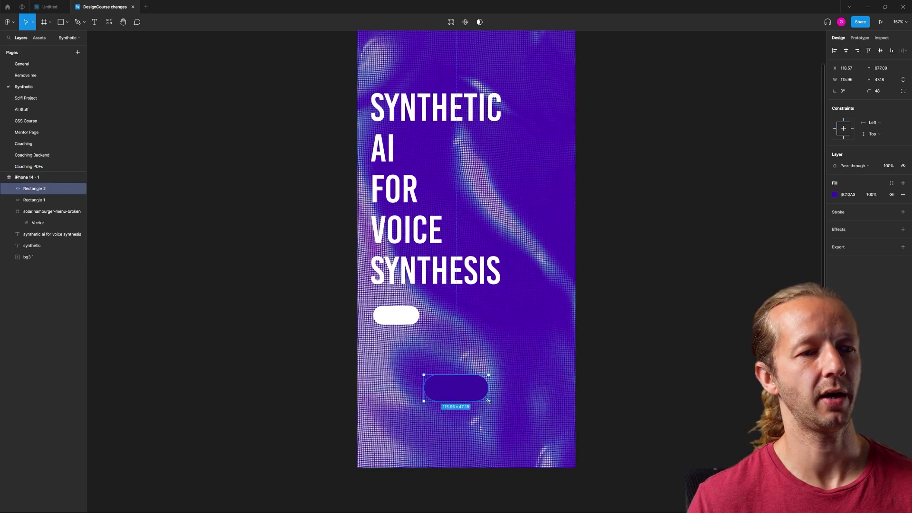
{"action": "left_click", "coordinate": [646, 380]}
{"action": "scroll", "coordinate": [646, 381], "scroll_direction": "down", "scroll_amount": 1}
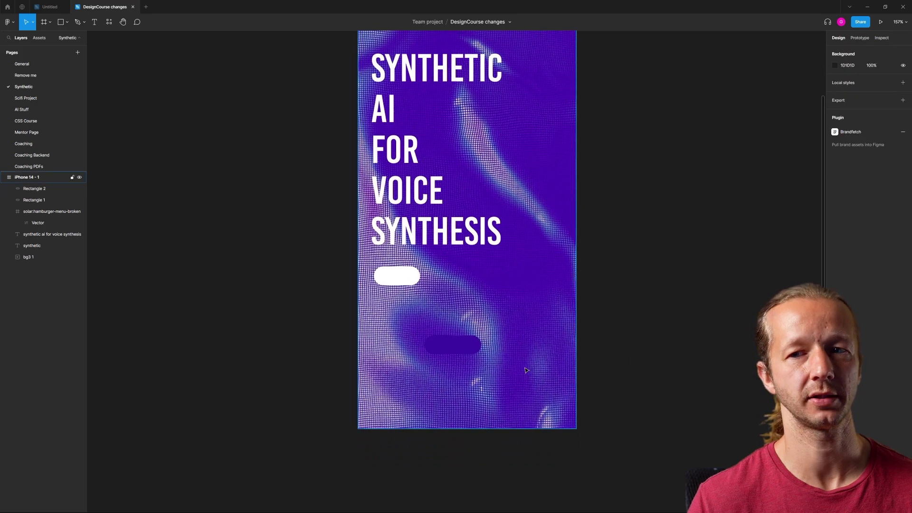
{"action": "scroll", "coordinate": [431, 391], "scroll_direction": "up", "scroll_amount": 5}
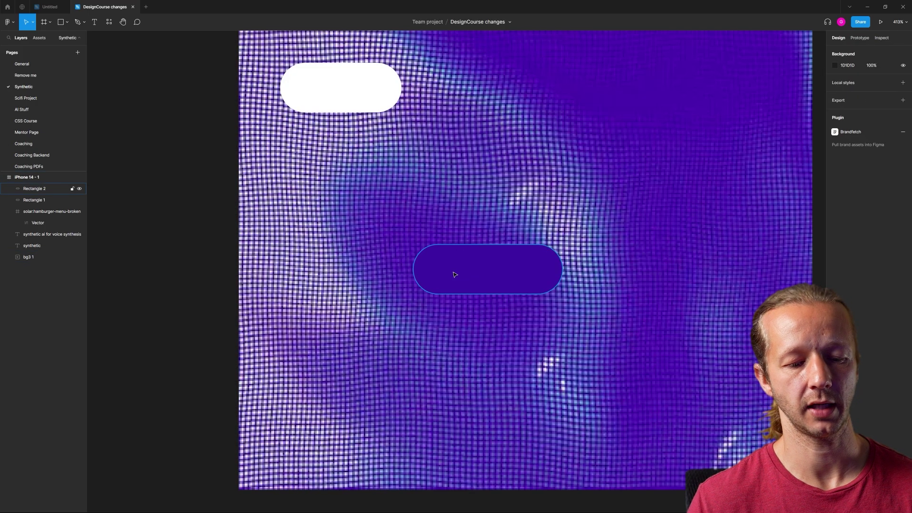
Step: Draw a circle about 11 × 11 inside the purple pill and duplicate it twice in a row with 15 spacing
{"action": "key", "text": "o"}
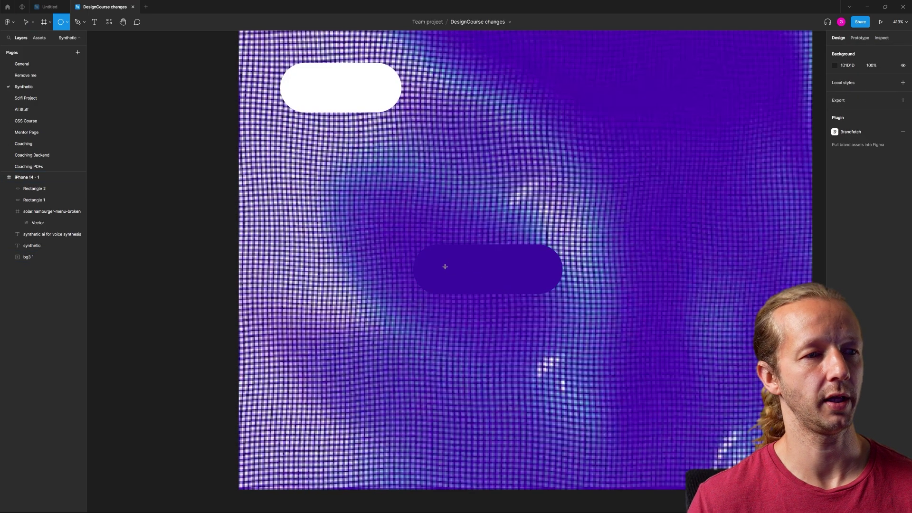
{"action": "mouse_move", "coordinate": [444, 269]}
{"action": "left_mouse_down"}
{"action": "mouse_move", "coordinate": [464, 288]}
{"action": "mouse_move", "coordinate": [449, 272]}
{"action": "mouse_move", "coordinate": [485, 271]}
{"action": "left_mouse_up"}
{"action": "key", "text": "ctrl+d"}
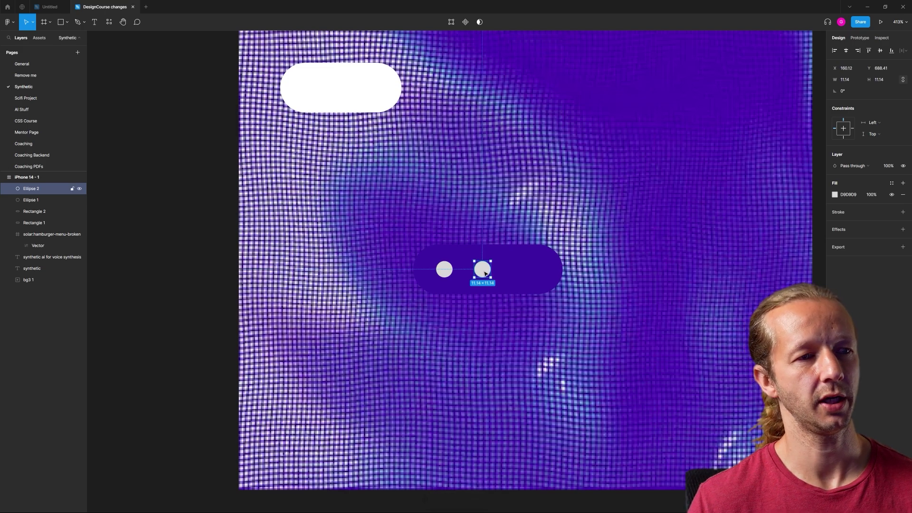
{"action": "key", "text": "ctrl+d"}
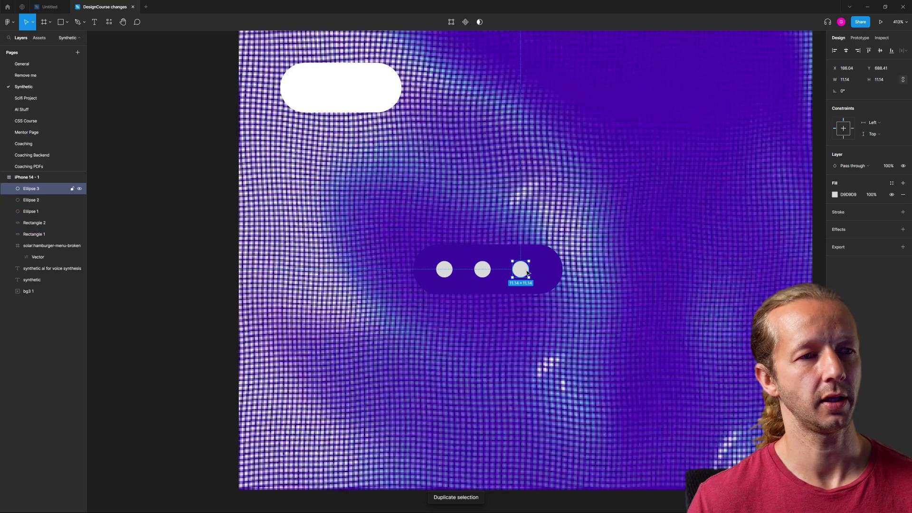
Step: Select all three circles, nudge them slightly right within the purple pill, and set their layer opacity to 30%
{"action": "left_click", "coordinate": [448, 273]}
{"action": "left_click", "coordinate": [482, 270], "text": "shift"}
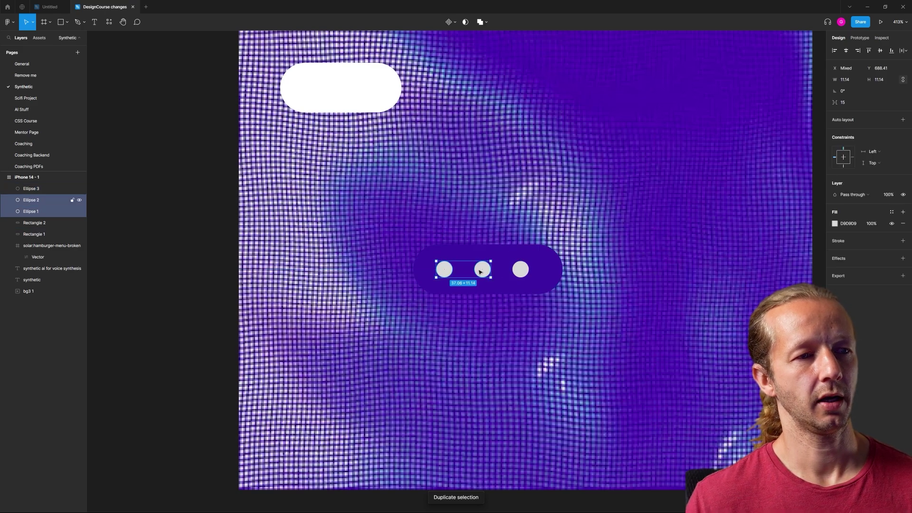
{"action": "left_click", "coordinate": [523, 270], "text": "shift"}
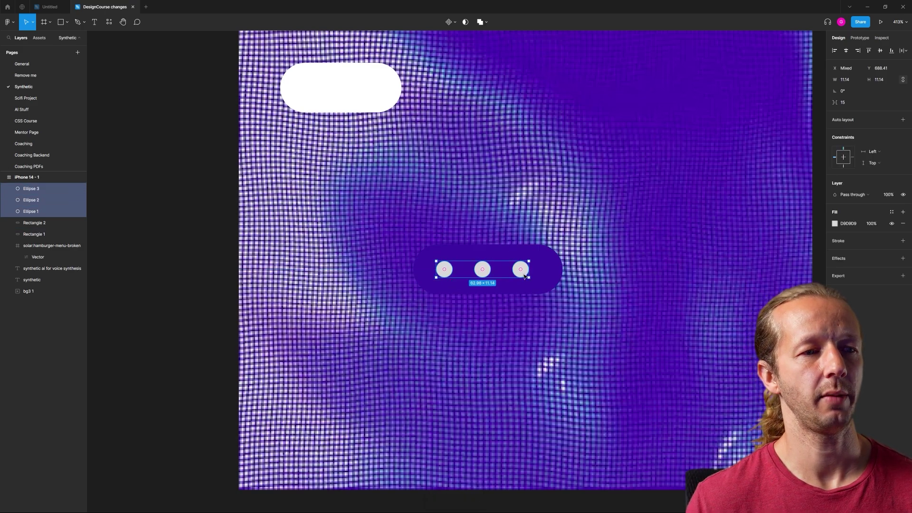
{"action": "left_click_drag", "start_coordinate": [525, 274], "coordinate": [527, 274]}
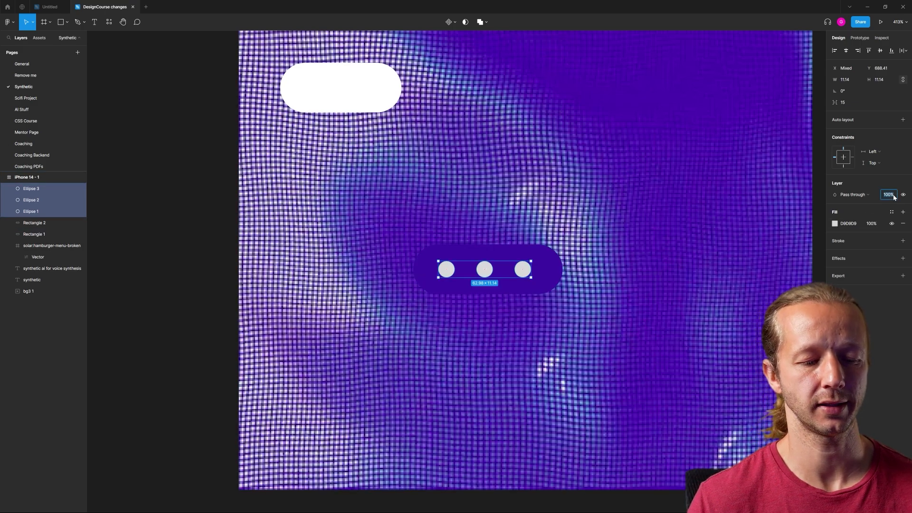
{"action": "type", "text": "30"}
{"action": "key", "text": "Return"}
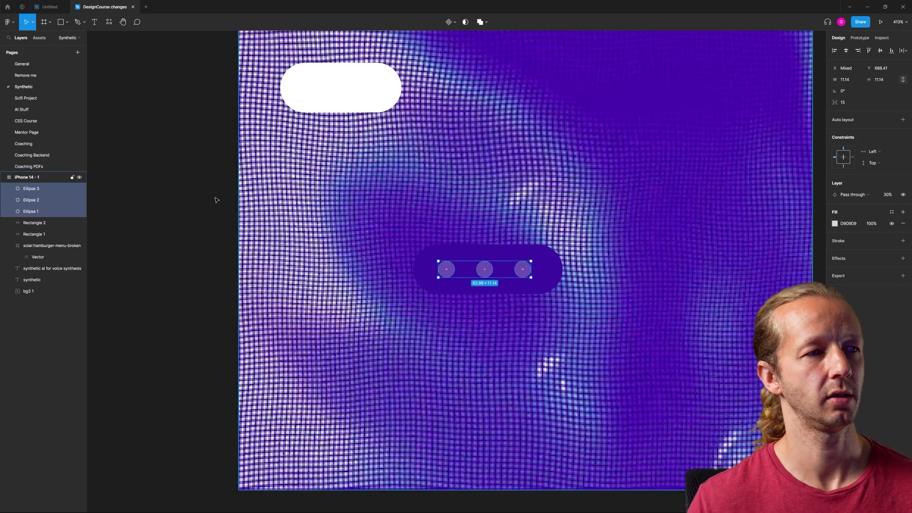
{"action": "left_click", "coordinate": [192, 200]}
{"action": "scroll", "coordinate": [192, 200], "scroll_direction": "down", "scroll_amount": 10}
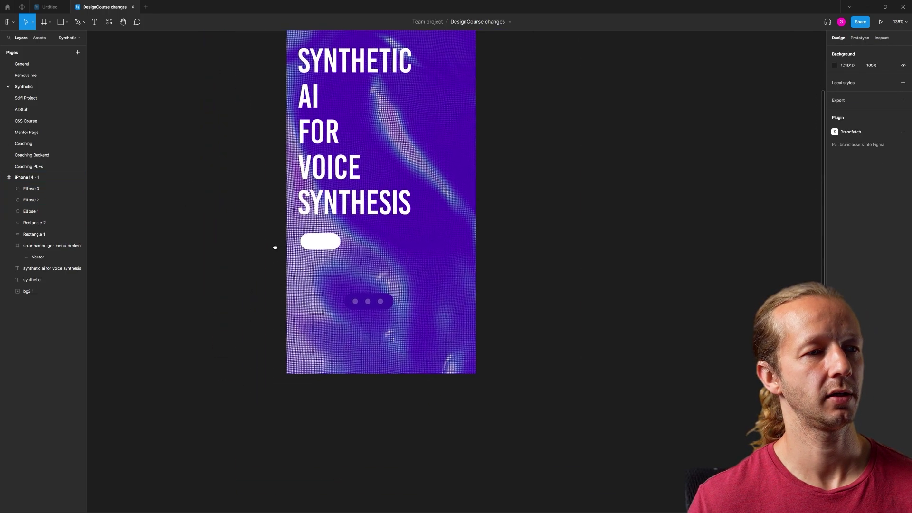
{"action": "scroll", "coordinate": [367, 301], "scroll_direction": "up", "scroll_amount": 5}
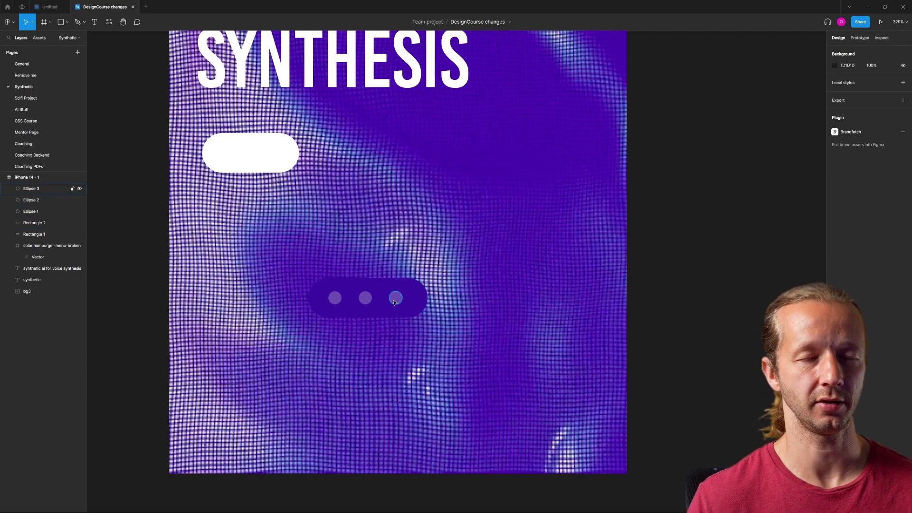
Step: Duplicate the first circle in the purple pill in place, fill the copy with white FFFFFF, and set its layer opacity to 100%
{"action": "left_click", "coordinate": [335, 299]}
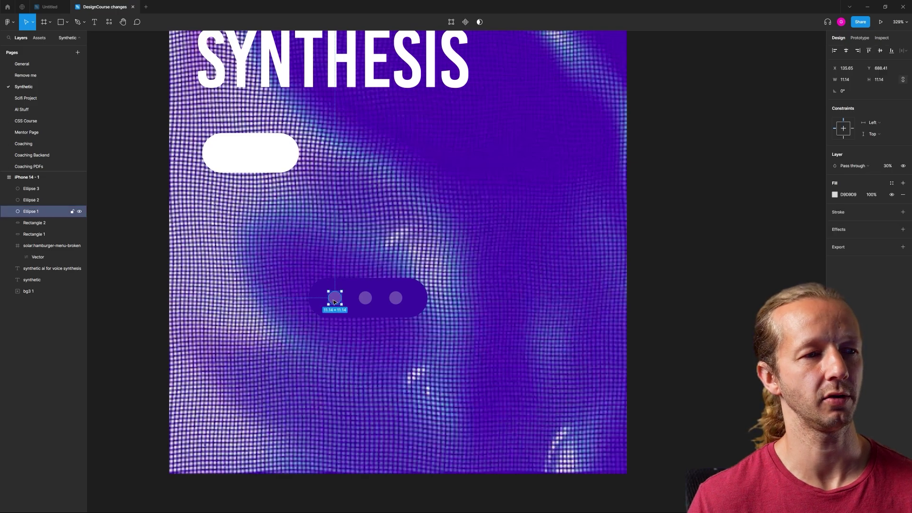
{"action": "key", "text": "ctrl+d"}
{"action": "left_click", "coordinate": [834, 195]}
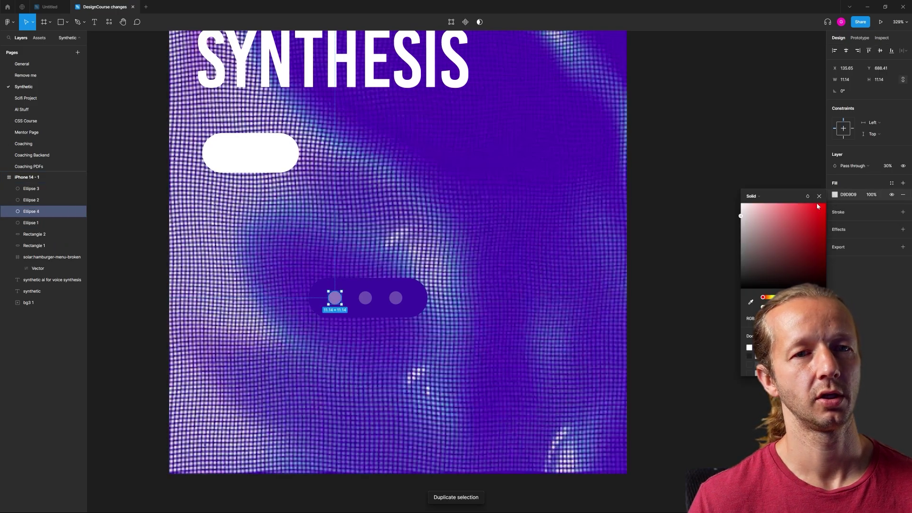
{"action": "left_click", "coordinate": [877, 194]}
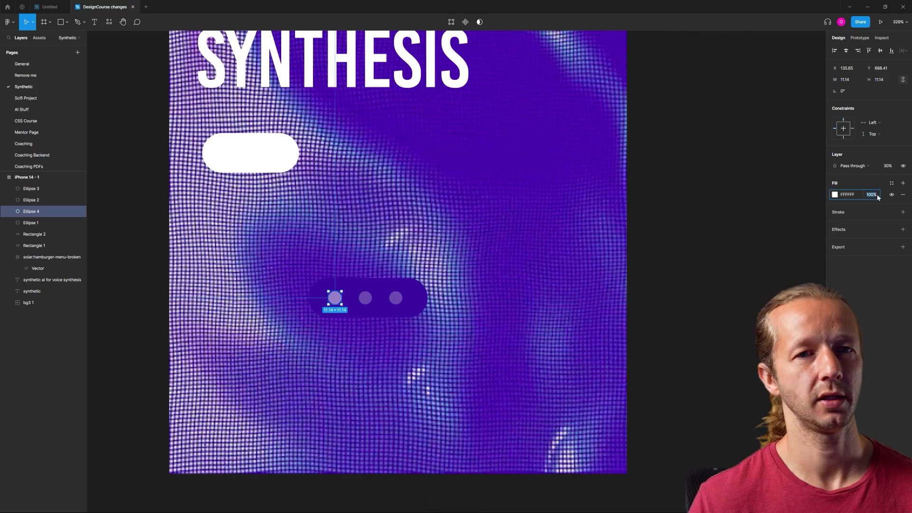
{"action": "type", "text": "100"}
{"action": "key", "text": "Return"}
{"action": "left_click", "coordinate": [890, 170]}
{"action": "left_click", "coordinate": [891, 170]}
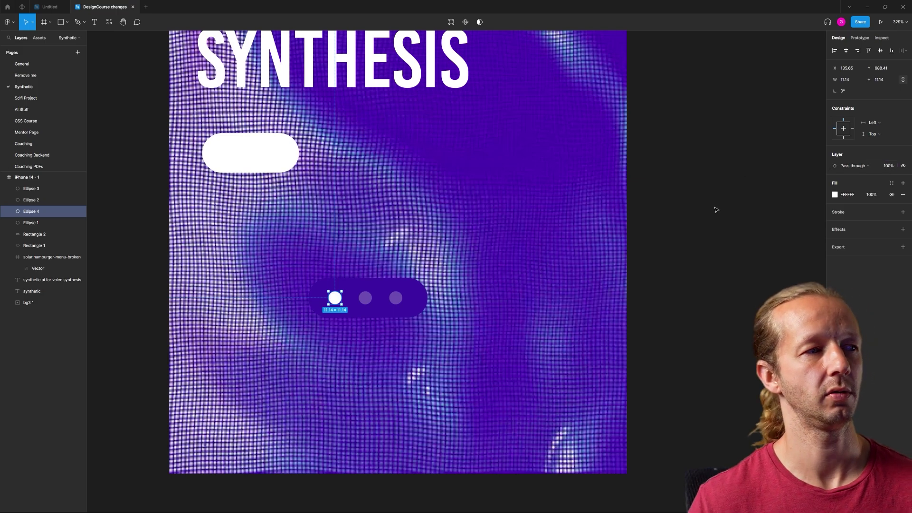
Step: Group the four circles with the purple pill and centre the group horizontally in the phone frame
{"action": "left_click", "coordinate": [22, 191]}
{"action": "left_click", "coordinate": [32, 223], "text": "shift"}
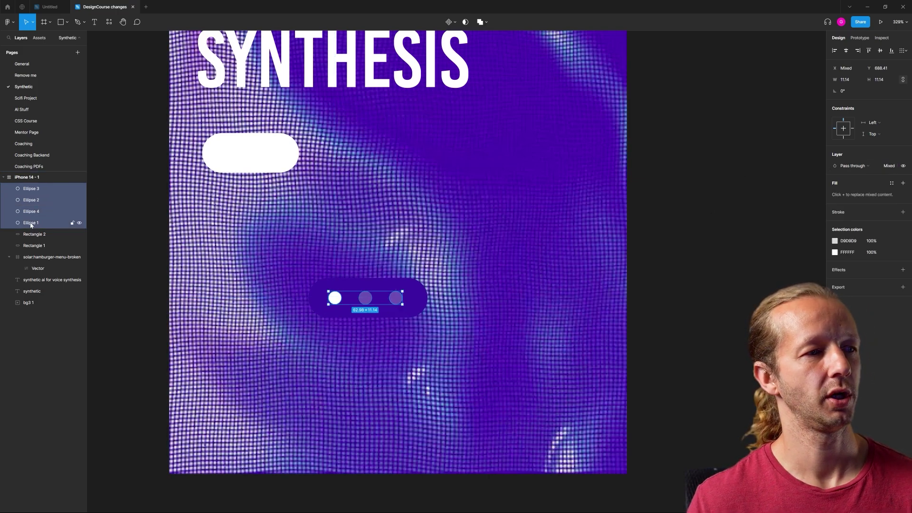
{"action": "left_click", "coordinate": [35, 233], "text": "shift"}
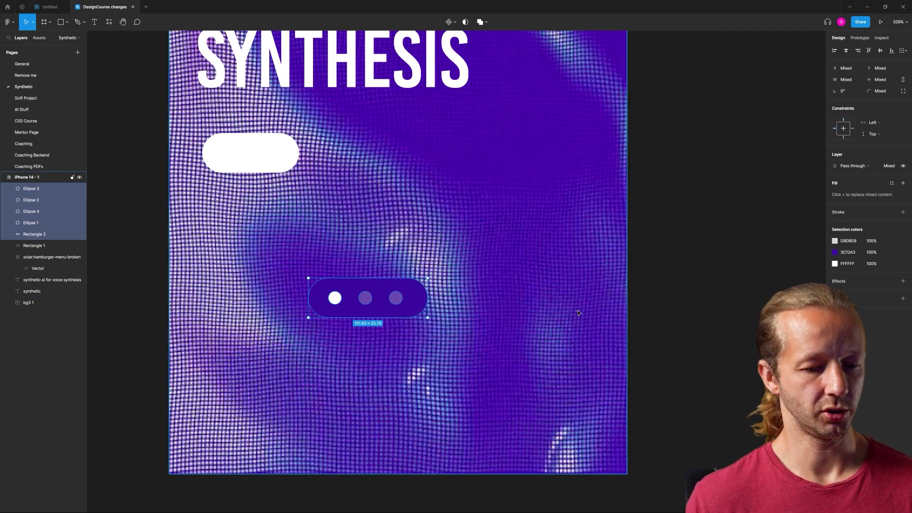
{"action": "key", "text": "ctrl+g"}
{"action": "left_click_drag", "start_coordinate": [382, 301], "coordinate": [423, 285]}
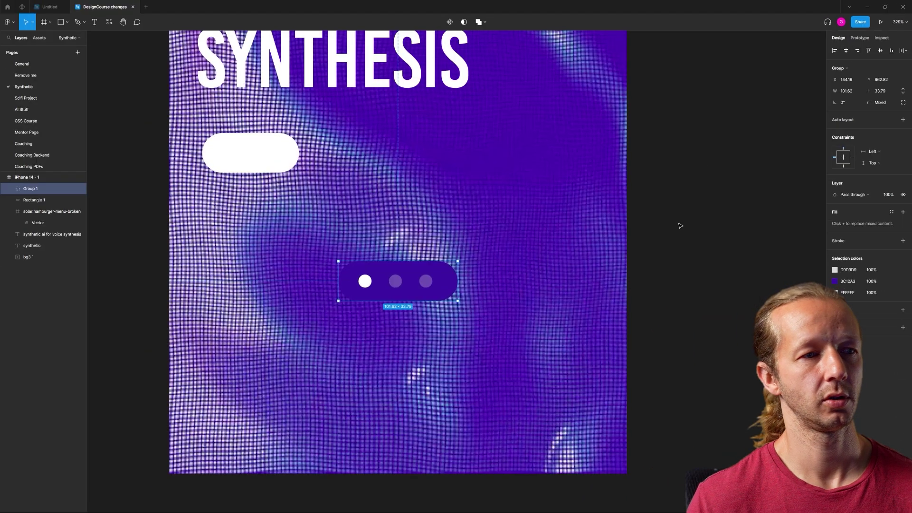
{"action": "left_click", "coordinate": [681, 226]}
{"action": "scroll", "coordinate": [669, 200], "scroll_direction": "down", "scroll_amount": 5}
{"action": "left_click_drag", "start_coordinate": [669, 199], "coordinate": [587, 285]}
{"action": "scroll", "coordinate": [549, 368], "scroll_direction": "up", "scroll_amount": 5}
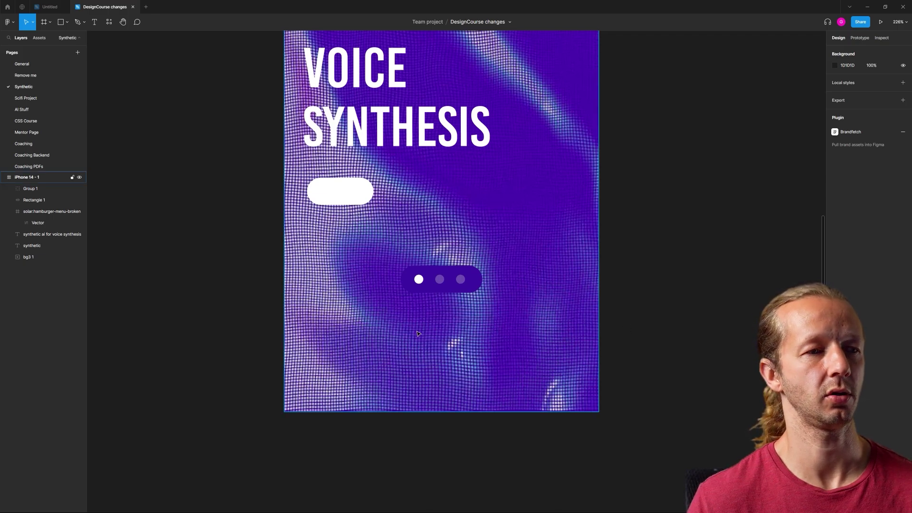
Step: Add a "Skip tour" text in the frame and place it below the purple pill
{"action": "key", "text": "t"}
{"action": "left_click", "coordinate": [502, 324]}
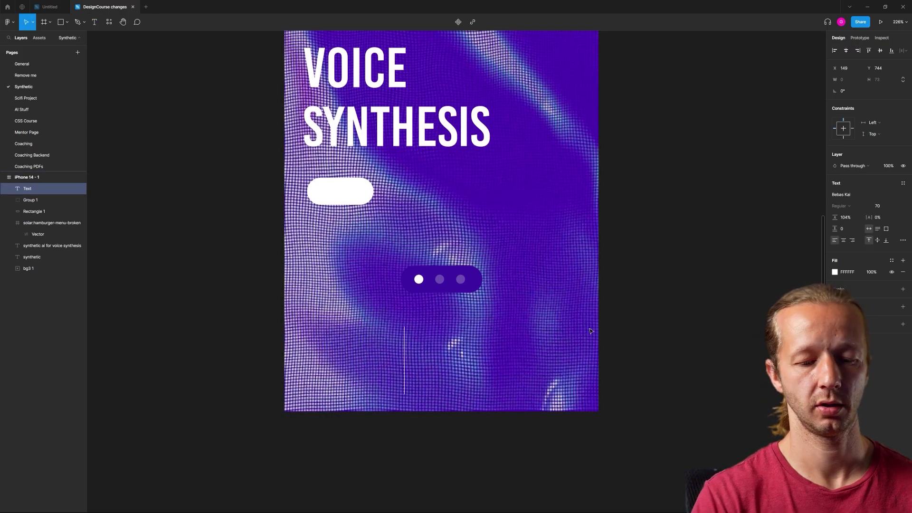
{"action": "type", "text": "Skip tour"}
{"action": "key", "text": "Escape"}
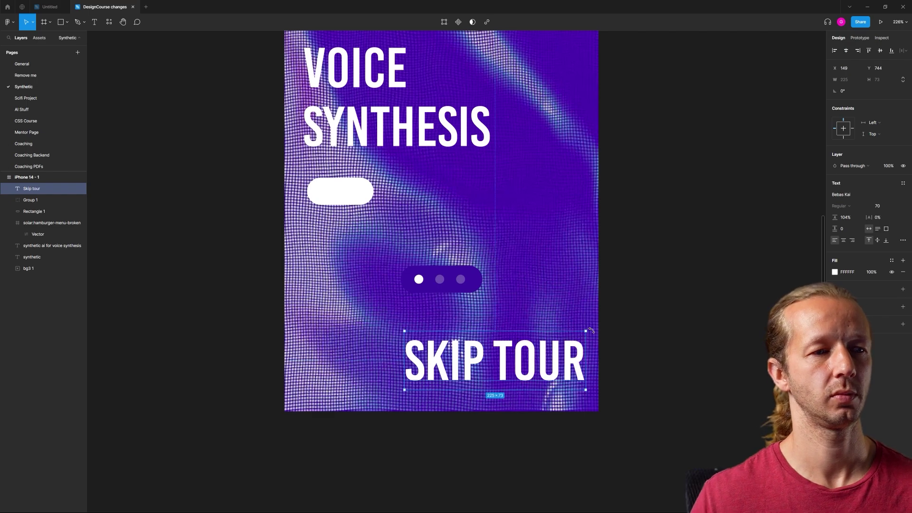
{"action": "left_click_drag", "start_coordinate": [532, 360], "coordinate": [484, 332]}
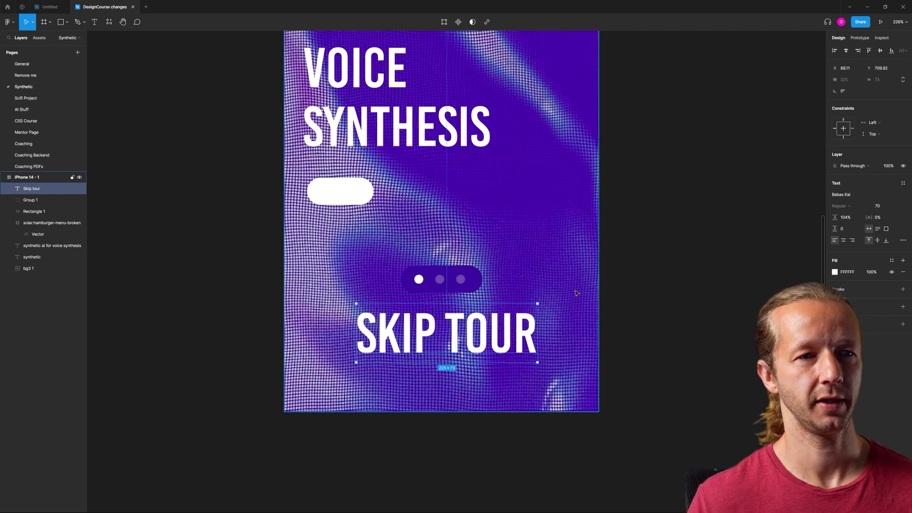
Step: Change the "Skip tour" text's font to Inter and its size to 24
{"action": "type", "text": "Inter"}
{"action": "key", "text": "Return"}
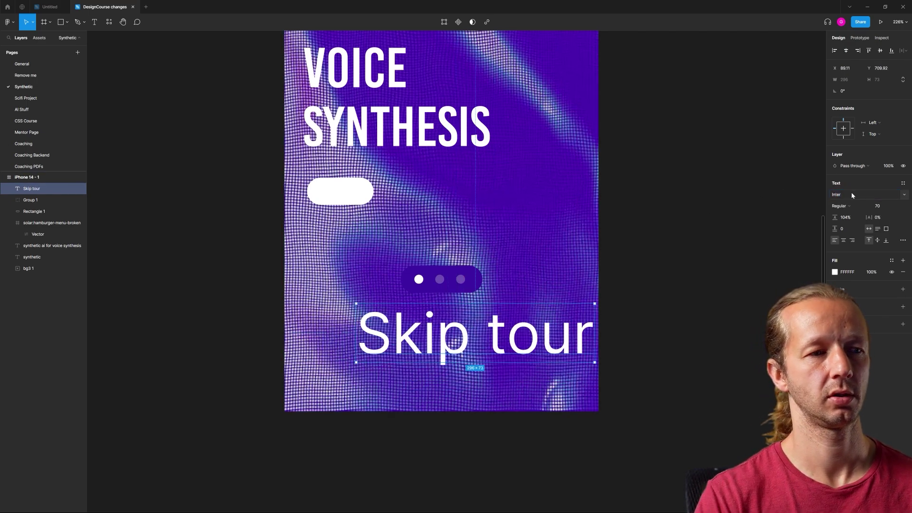
{"action": "left_click", "coordinate": [886, 208]}
{"action": "type", "text": "24"}
{"action": "key", "text": "Return"}
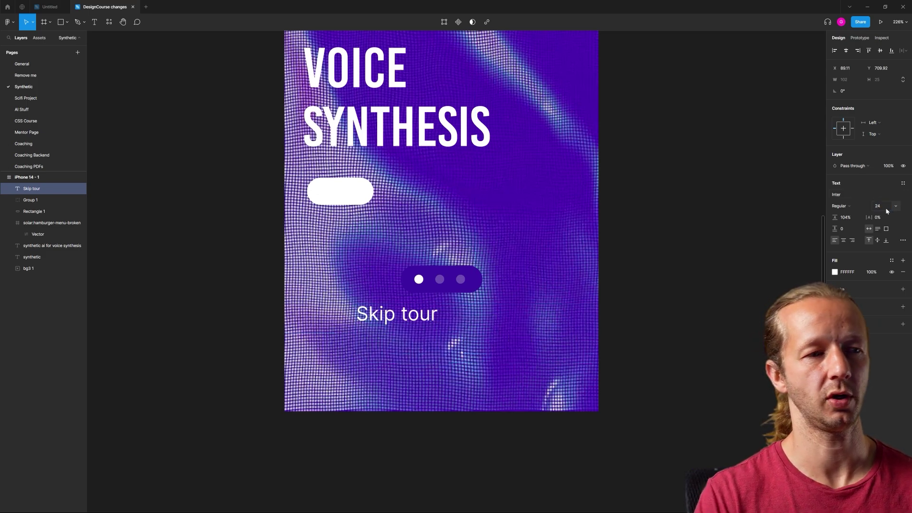
Step: Move the "Skip tour" text to about X 150, Y 738 under the purple pill and set its font size to 20
{"action": "left_click_drag", "start_coordinate": [393, 316], "coordinate": [445, 339]}
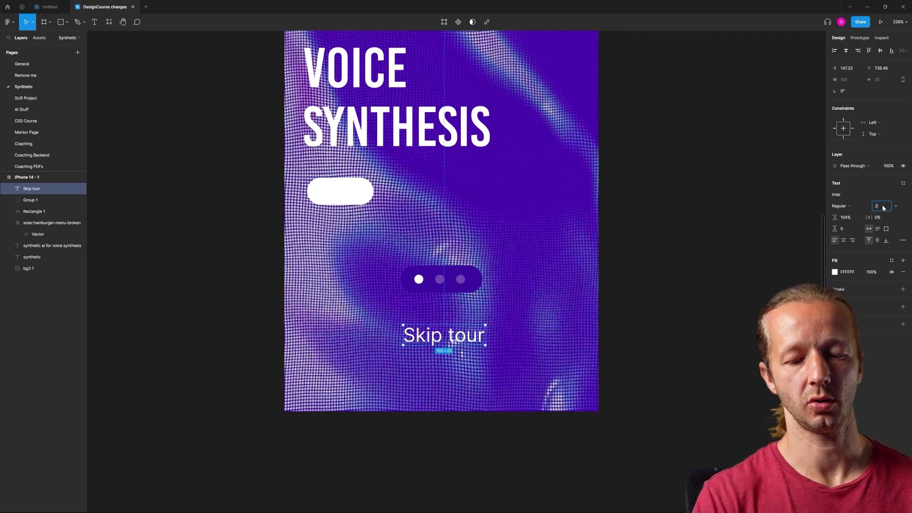
{"action": "key", "text": "Return"}
{"action": "left_click_drag", "start_coordinate": [457, 333], "coordinate": [460, 332]}
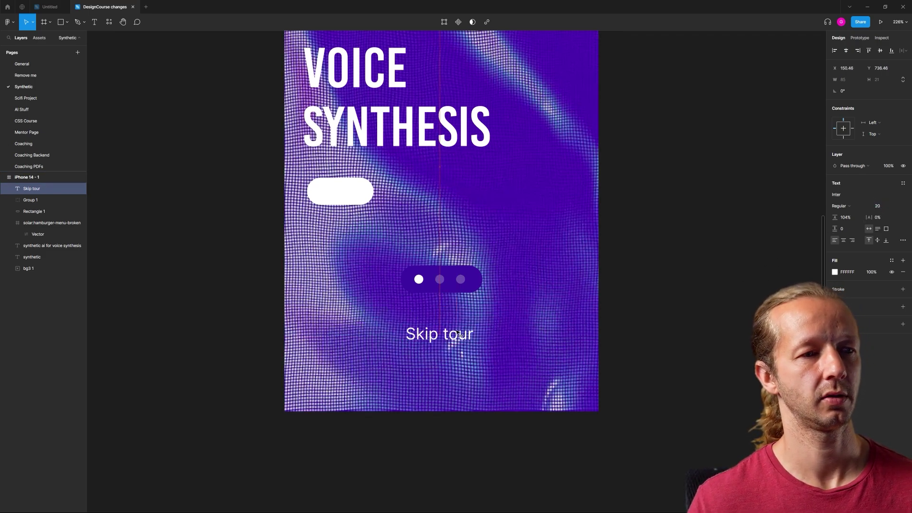
Step: Underline the "Skip tour" text
{"action": "left_click", "coordinate": [904, 241]}
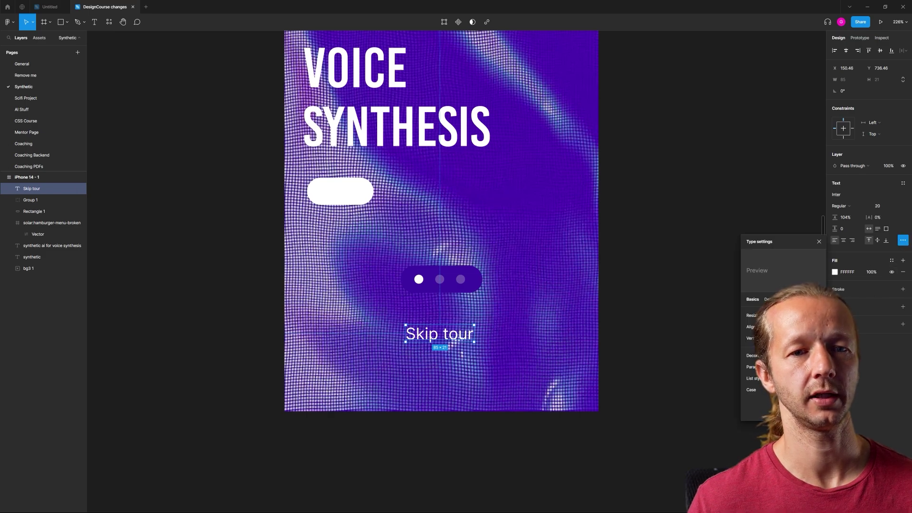
{"action": "key", "text": "ctrl+u"}
{"action": "left_click", "coordinate": [705, 257]}
{"action": "scroll", "coordinate": [677, 238], "scroll_direction": "down", "scroll_amount": 5}
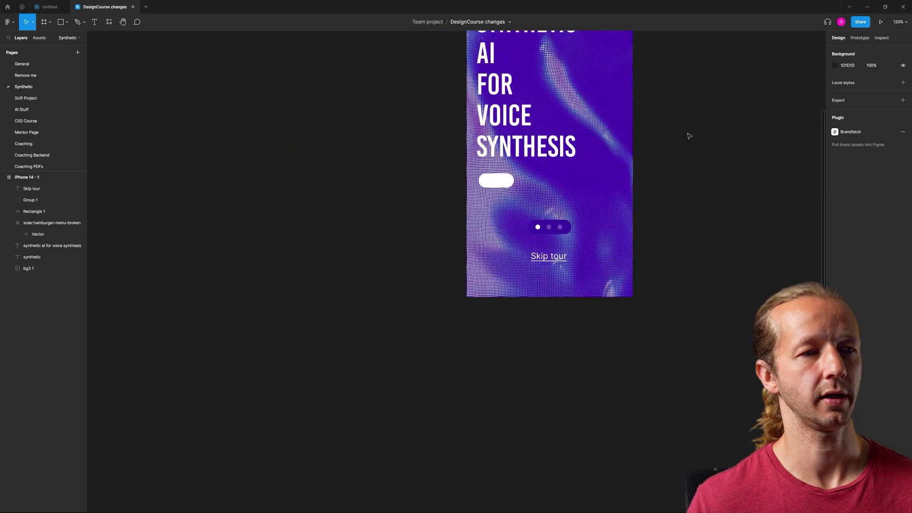
Step: Set the "Skip tour" text's font size to 18 and centre it horizontally in the frame
{"action": "left_click", "coordinate": [430, 388]}
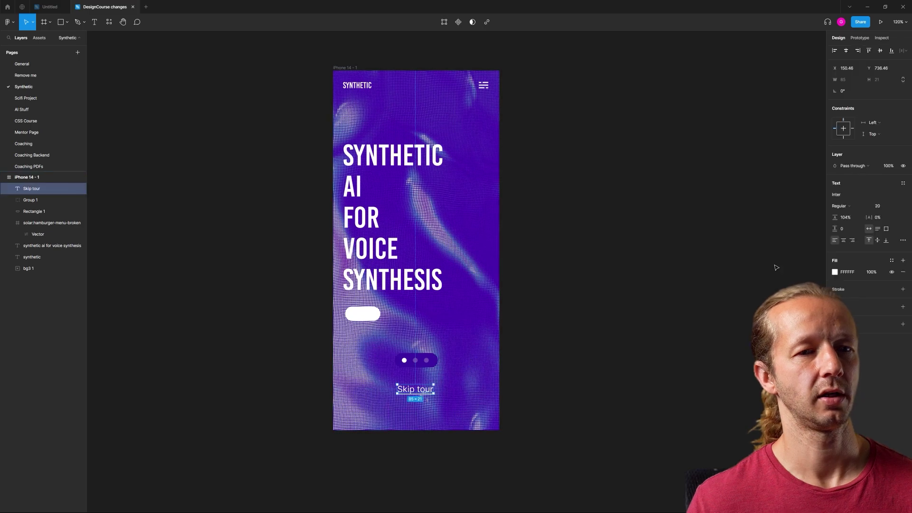
{"action": "type", "text": "1"}
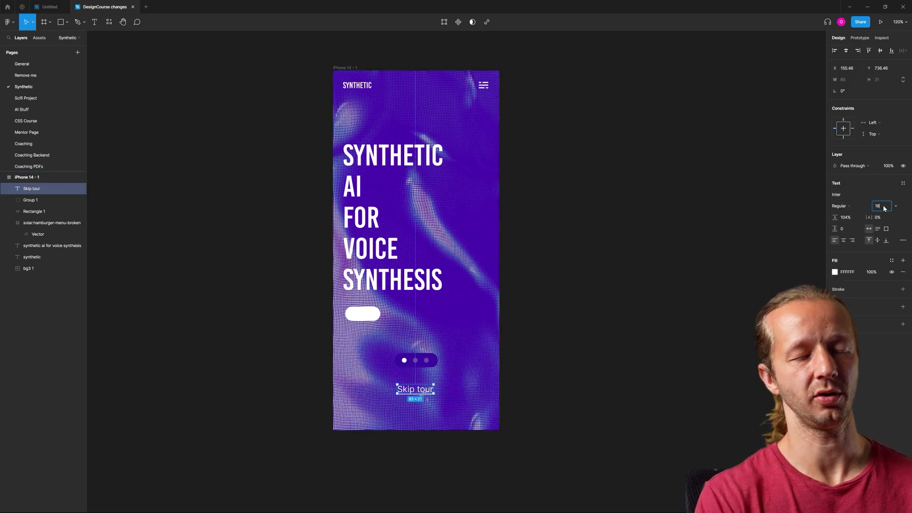
{"action": "type", "text": "8"}
{"action": "key", "text": "Return"}
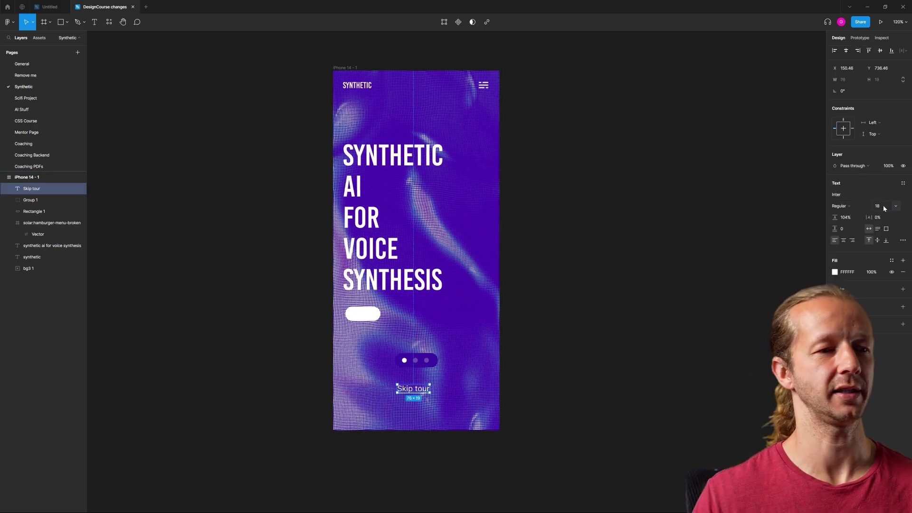
{"action": "left_click", "coordinate": [848, 53]}
{"action": "left_click", "coordinate": [647, 176]}
{"action": "left_click_drag", "start_coordinate": [624, 172], "coordinate": [577, 165]}
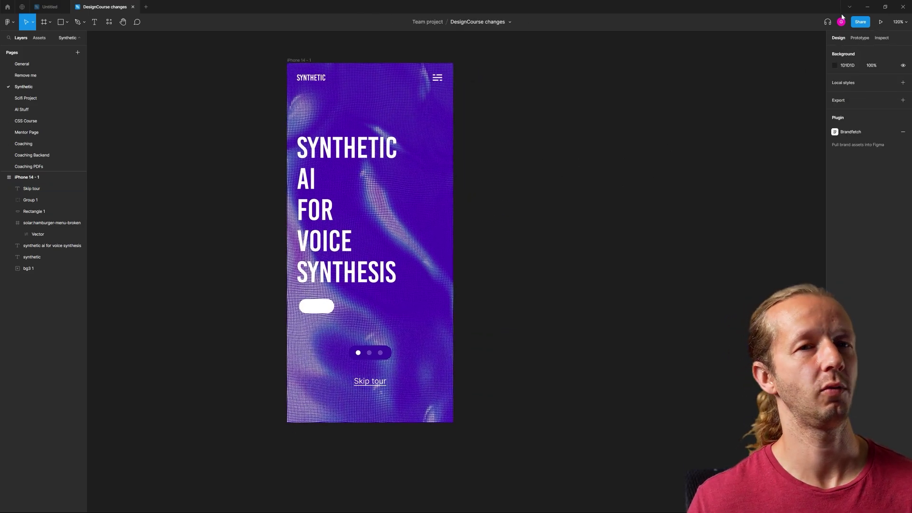
Step: Preview the phone screen with its video background in presentation mode and return to the design file
{"action": "left_click", "coordinate": [881, 22]}
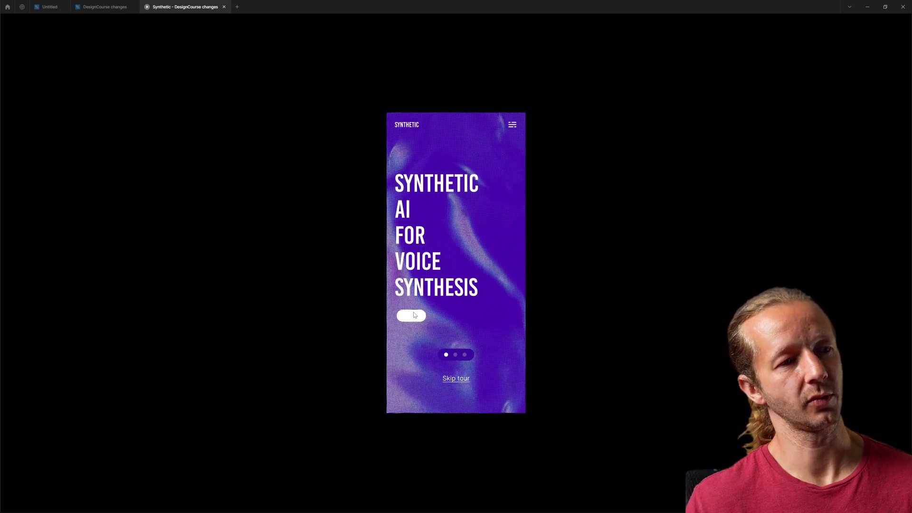
{"action": "left_click", "coordinate": [95, 8]}
{"action": "scroll", "coordinate": [499, 157], "scroll_direction": "right", "scroll_amount": 3}
{"action": "scroll", "coordinate": [498, 157], "scroll_direction": "up", "scroll_amount": 1}
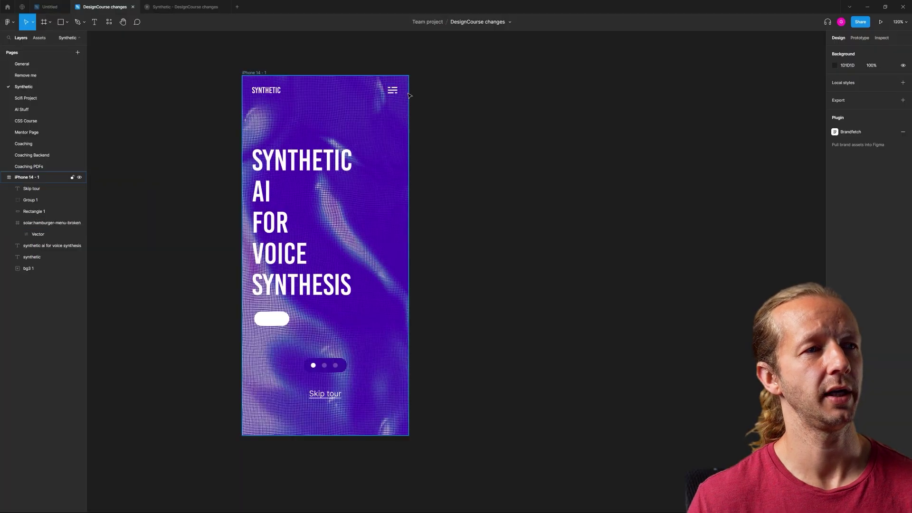
{"action": "scroll", "coordinate": [438, 102], "scroll_direction": "left", "scroll_amount": 3}
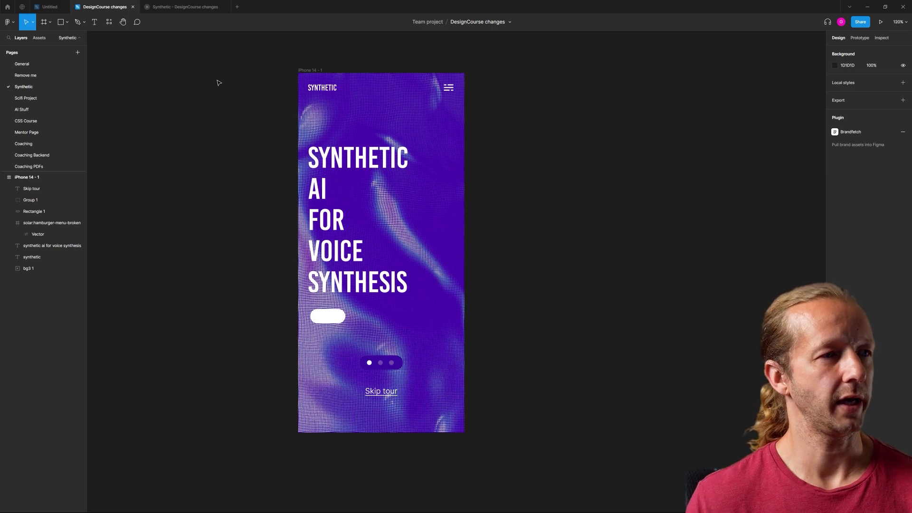
Step: Draw a 390 × 844 rectangle covering the entire iPhone 14 frame
{"action": "key", "text": "r"}
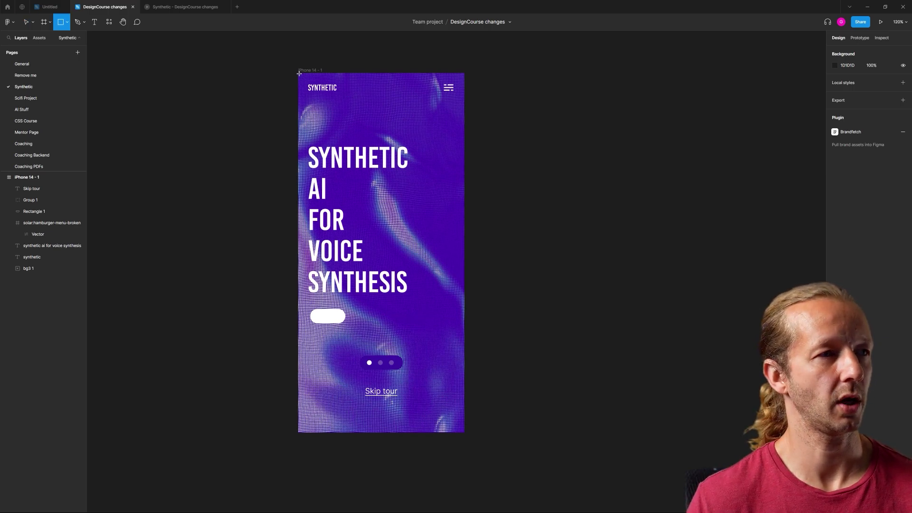
{"action": "mouse_move", "coordinate": [299, 74]}
{"action": "left_mouse_down"}
{"action": "mouse_move", "coordinate": [461, 342]}
{"action": "mouse_move", "coordinate": [464, 433]}
{"action": "left_mouse_up"}
{"action": "left_click", "coordinate": [835, 195]}
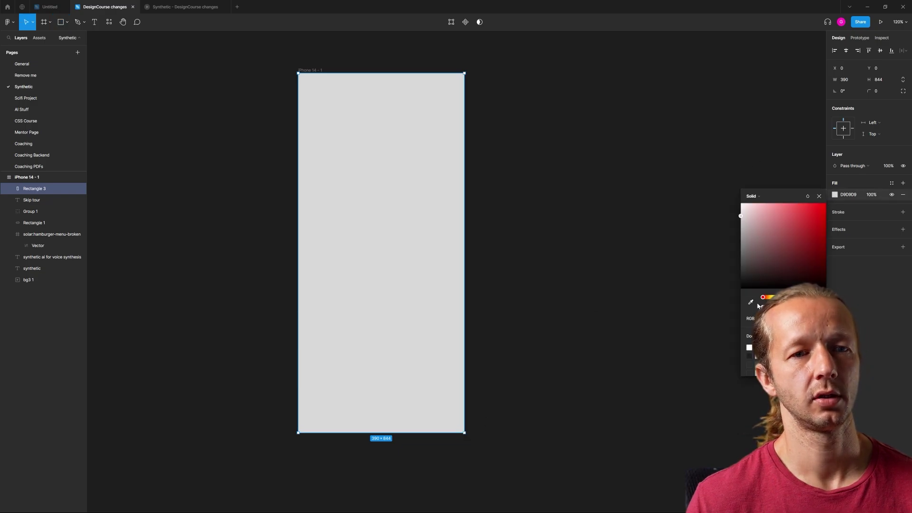
{"action": "left_click", "coordinate": [547, 183]}
Step: Shift the rectangle aside, fill it with purple 450CAC sampled from the background, and move it back to X 0, Y 0
{"action": "left_click_drag", "start_coordinate": [369, 161], "coordinate": [428, 164]}
{"action": "left_click", "coordinate": [485, 160]}
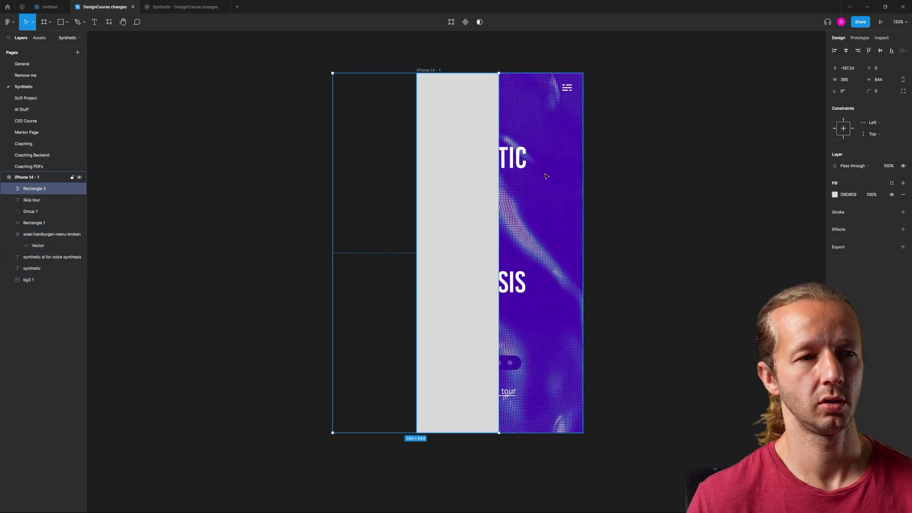
{"action": "key", "text": "i"}
{"action": "left_click", "coordinate": [578, 138]}
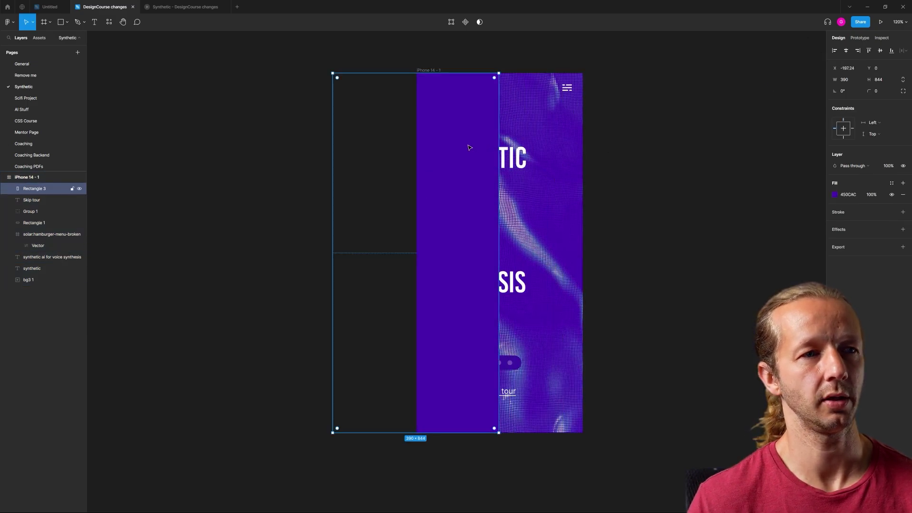
{"action": "left_click_drag", "start_coordinate": [437, 167], "coordinate": [523, 166]}
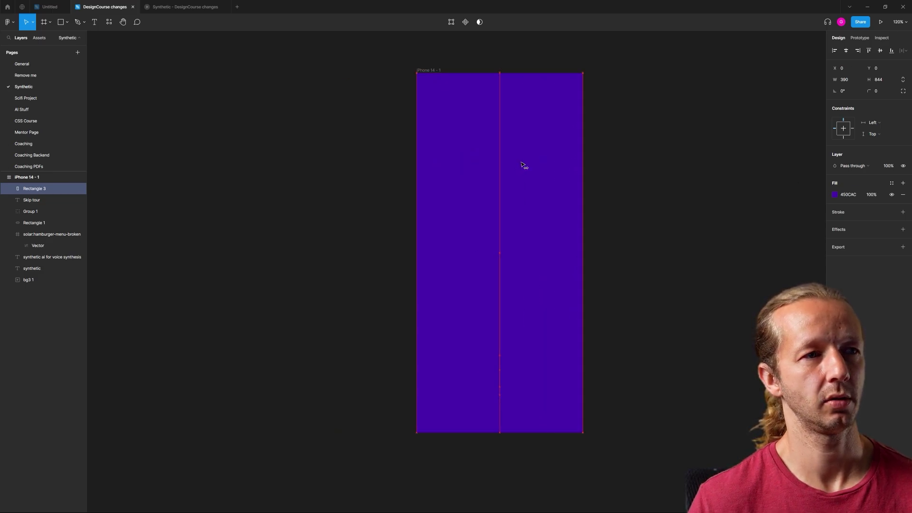
{"action": "left_click", "coordinate": [727, 183]}
{"action": "scroll", "coordinate": [633, 169], "scroll_direction": "right", "scroll_amount": 3}
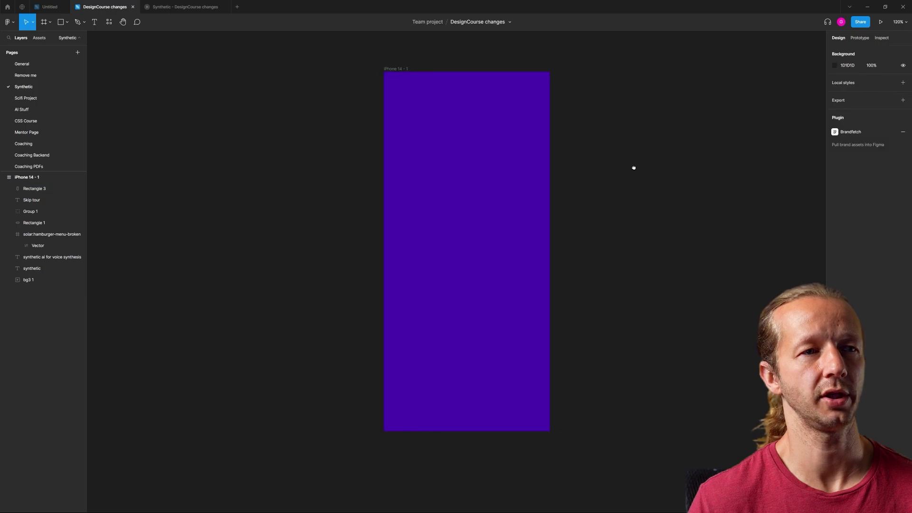
Step: Add a background blur effect of 20 to the full-screen purple rectangle
{"action": "left_click", "coordinate": [485, 179]}
{"action": "left_click", "coordinate": [460, 190]}
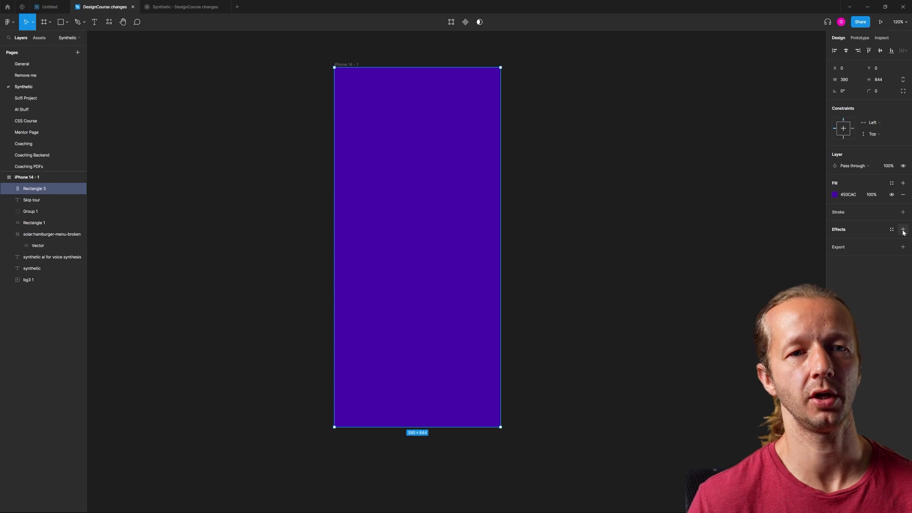
{"action": "left_click", "coordinate": [903, 230]}
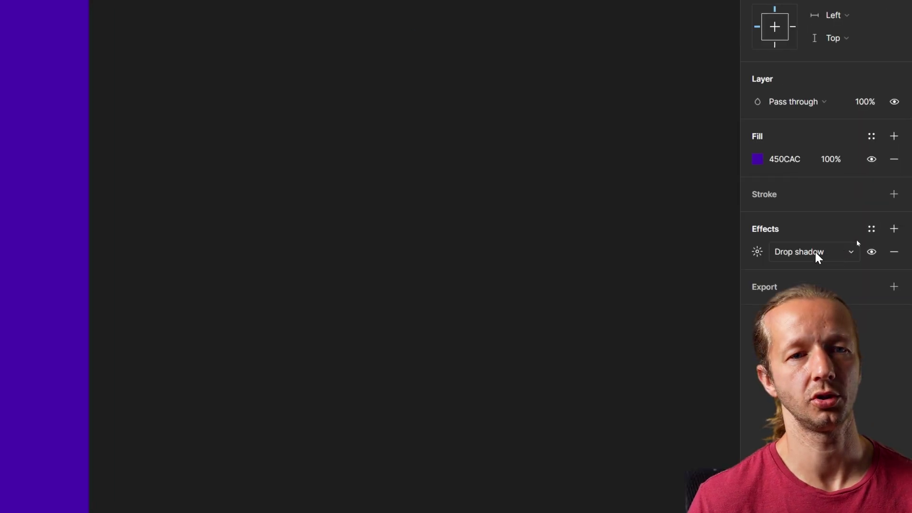
{"action": "left_click", "coordinate": [816, 253]}
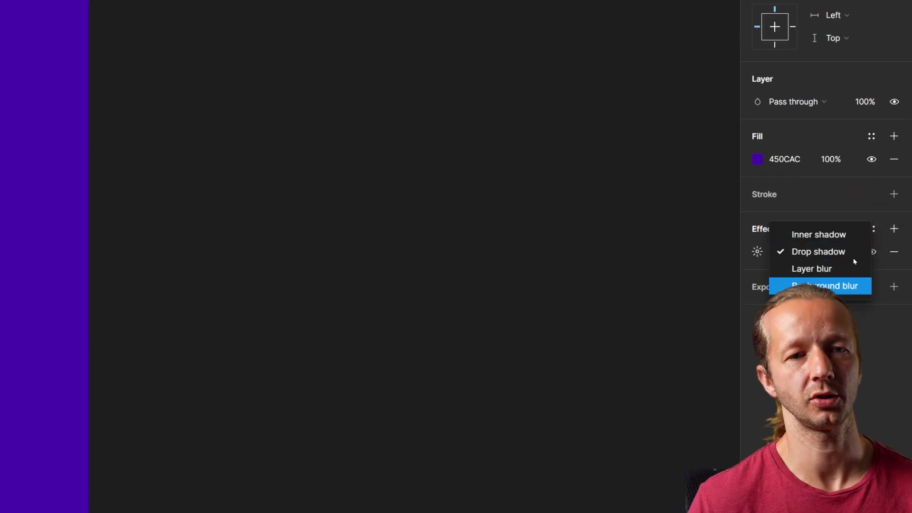
{"action": "left_click", "coordinate": [812, 285]}
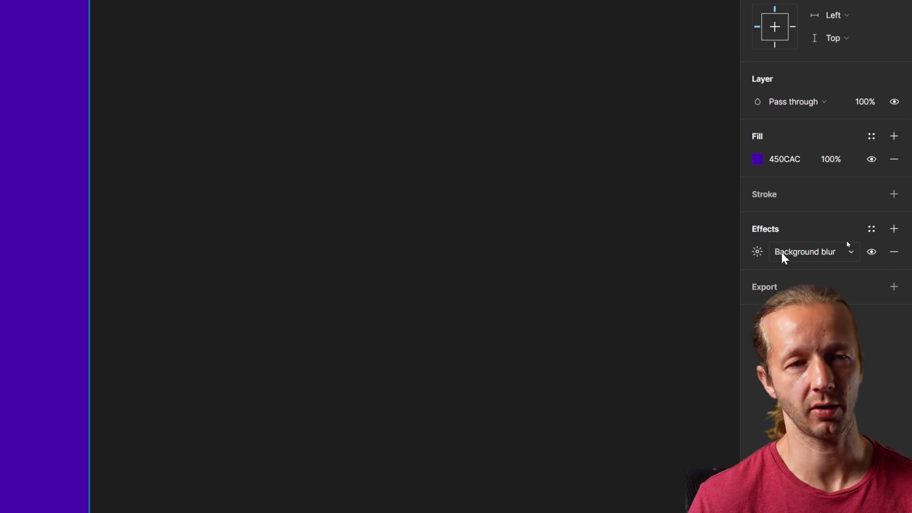
{"action": "left_click", "coordinate": [757, 253]}
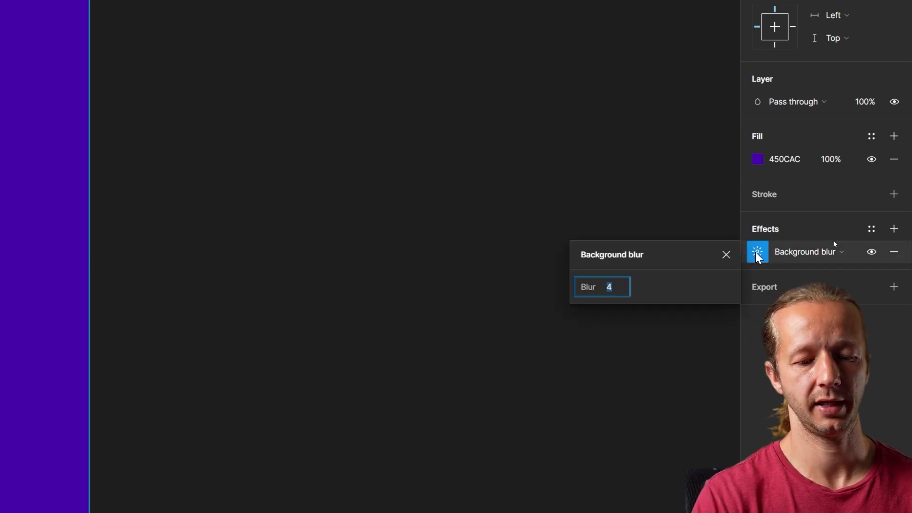
{"action": "type", "text": "20"}
{"action": "key", "text": "Return"}
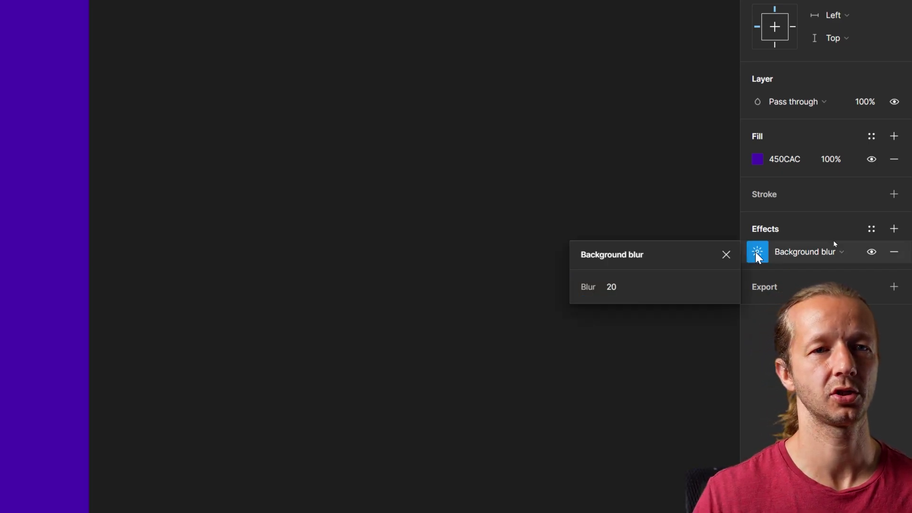
Step: Set the full-screen overlay rectangle's fill to black 000000 at 30% opacity
{"action": "left_click", "coordinate": [831, 160]}
{"action": "type", "text": "30"}
{"action": "key", "text": "Return"}
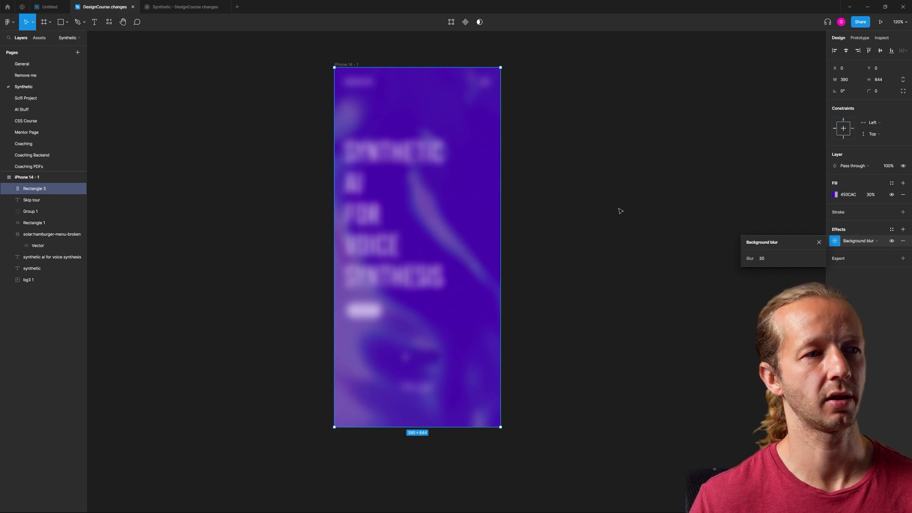
{"action": "left_click", "coordinate": [845, 184]}
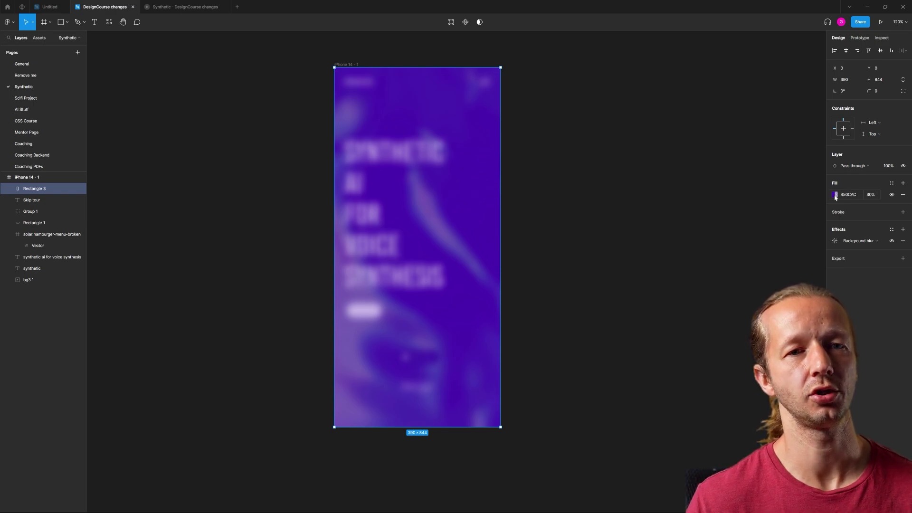
{"action": "left_click", "coordinate": [836, 196]}
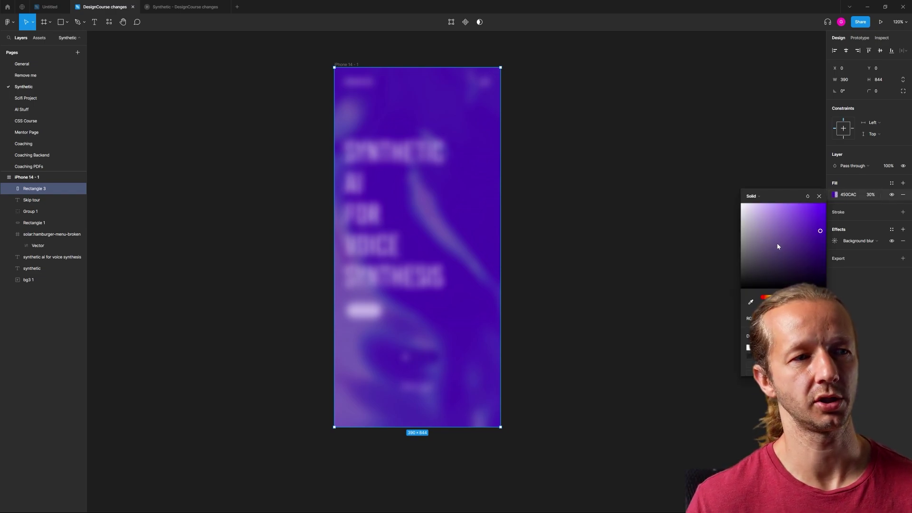
{"action": "left_click", "coordinate": [821, 246]}
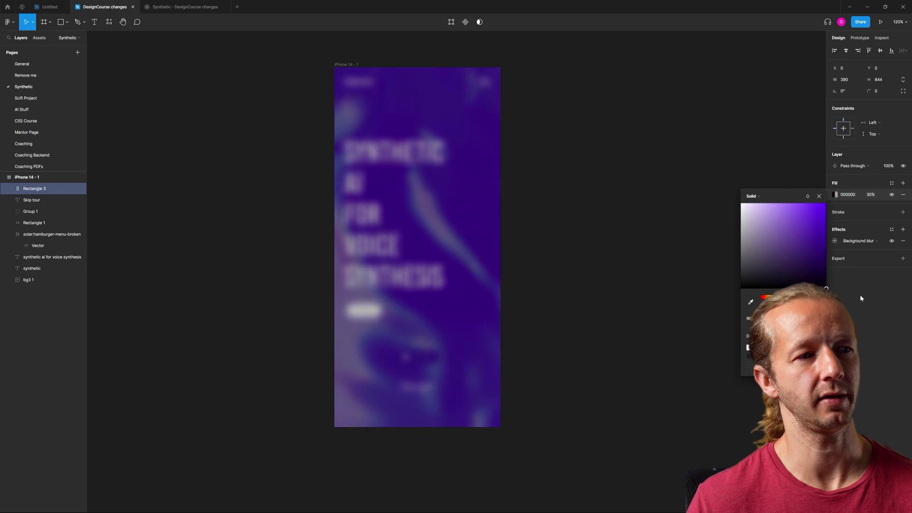
{"action": "left_click", "coordinate": [617, 187]}
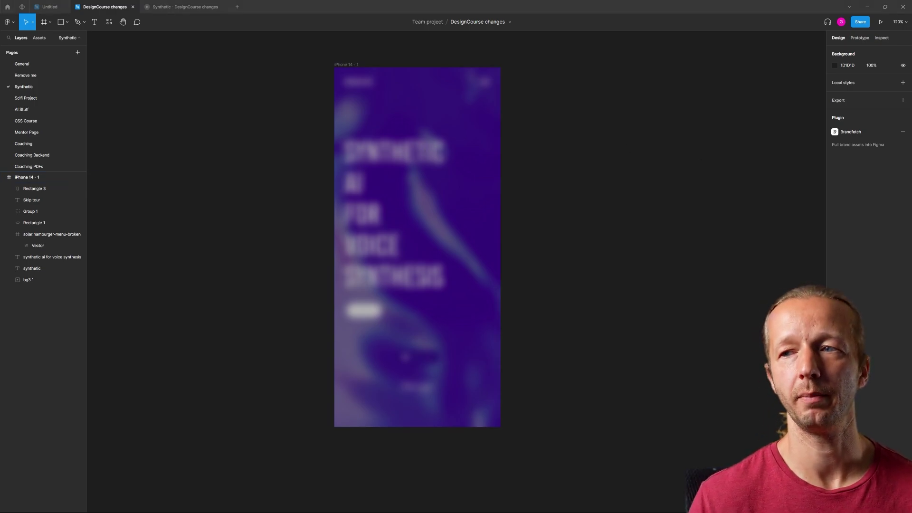
Step: Set the black overlay rectangle's fill opacity to 40%
{"action": "left_click", "coordinate": [515, 167]}
{"action": "key", "text": "ctrl+a"}
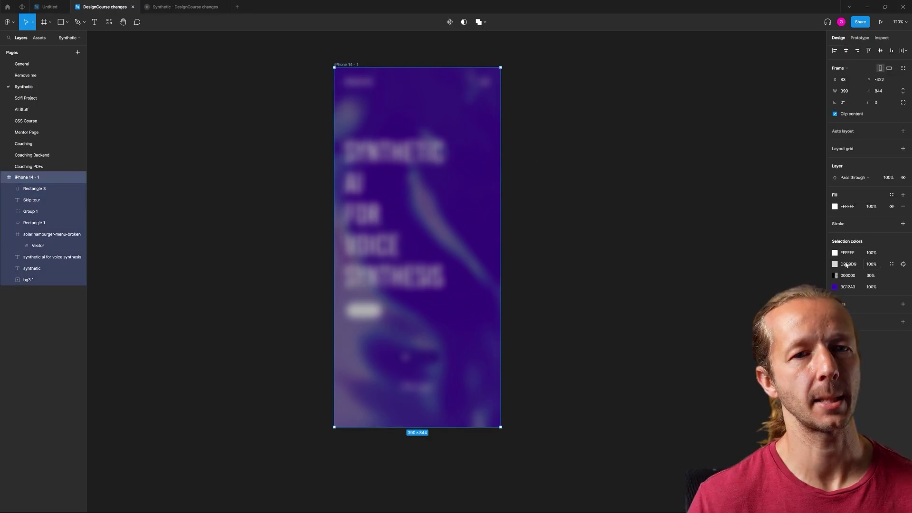
{"action": "left_click", "coordinate": [492, 207]}
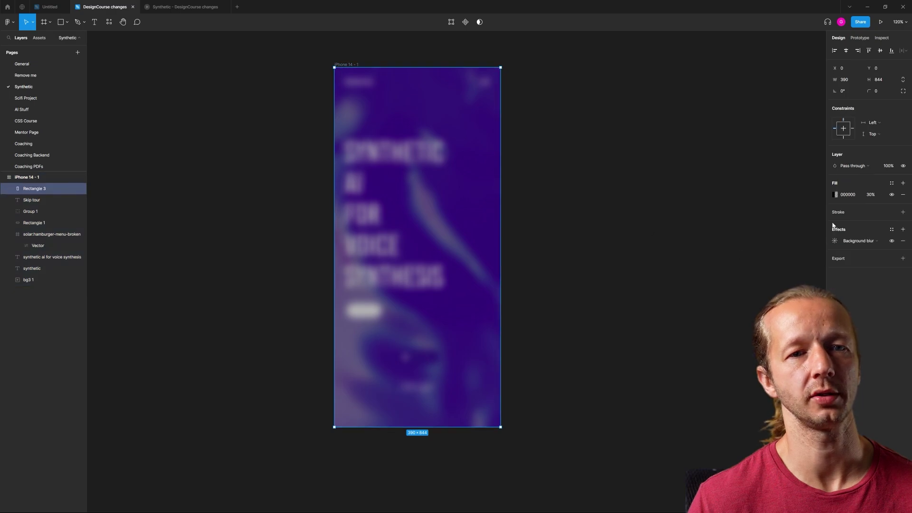
{"action": "left_click", "coordinate": [837, 195]}
{"action": "left_click", "coordinate": [871, 195]}
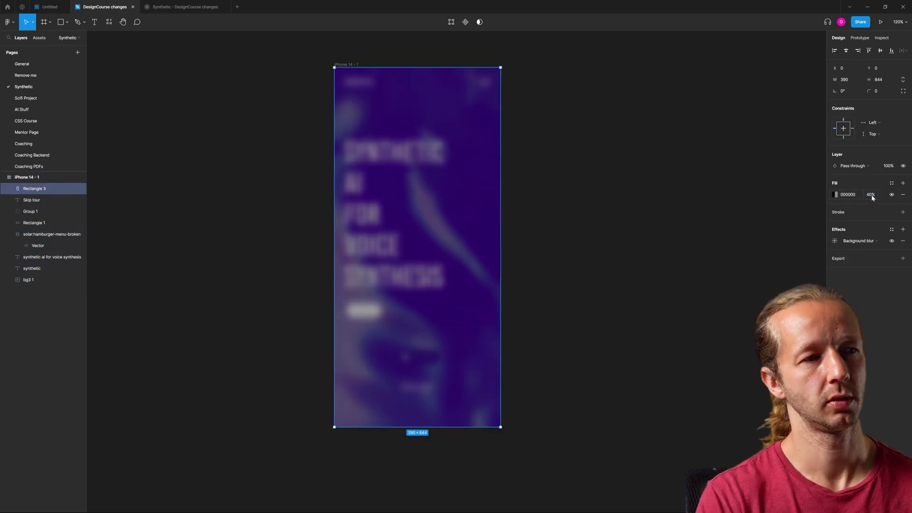
{"action": "left_click", "coordinate": [602, 203]}
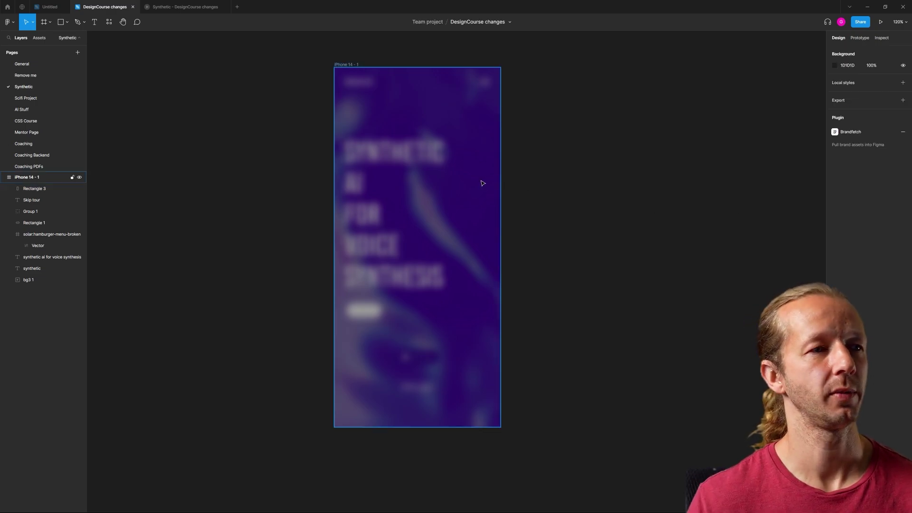
Step: Shift the overlay aside to copy the headline, return it to X 0, Y 0, and paste the headline copy above it
{"action": "left_click", "coordinate": [401, 151]}
{"action": "left_click", "coordinate": [402, 151]}
{"action": "left_click_drag", "start_coordinate": [402, 151], "coordinate": [457, 152]}
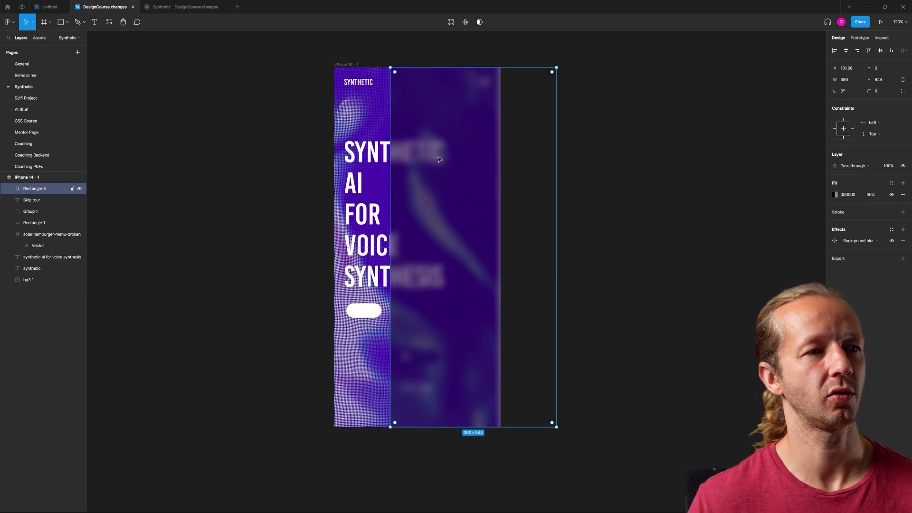
{"action": "left_click", "coordinate": [375, 154]}
{"action": "left_click_drag", "start_coordinate": [432, 117], "coordinate": [384, 125]}
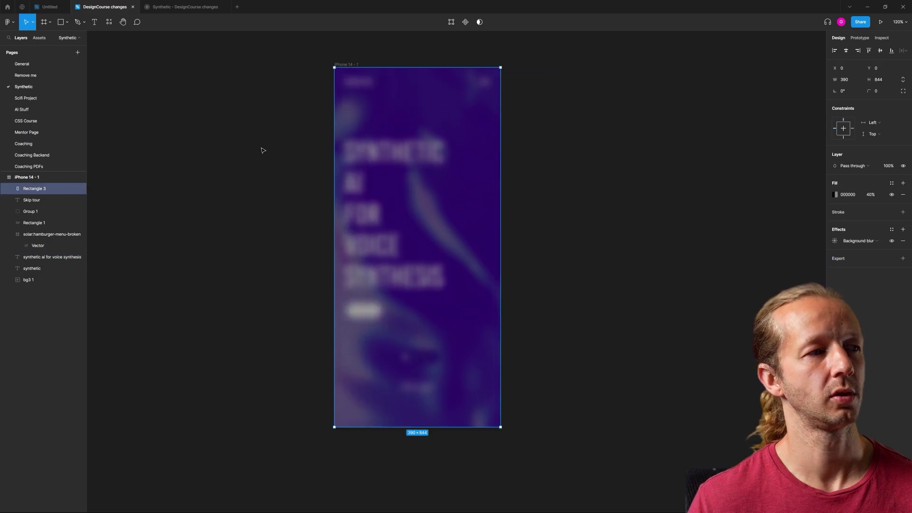
{"action": "key", "text": "ctrl+v"}
Step: Replace the pasted headline's text with "dashboard"
{"action": "double_click", "coordinate": [387, 159]}
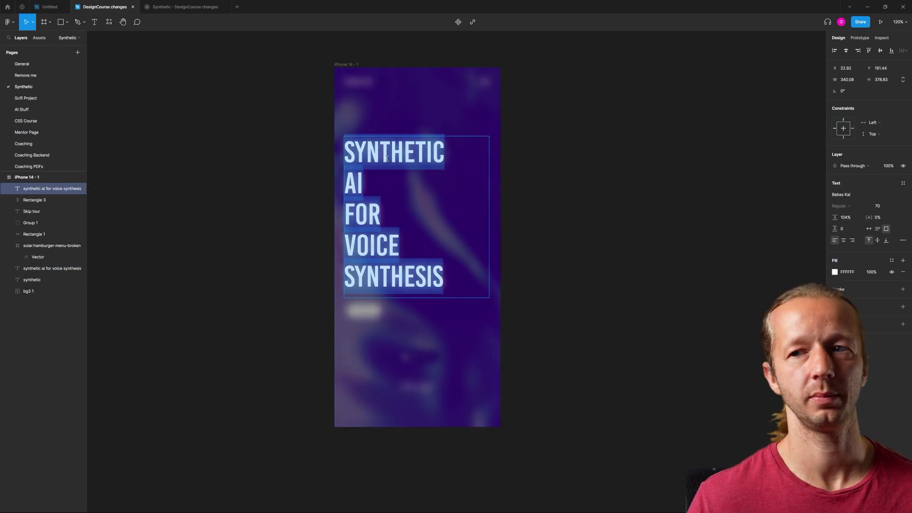
{"action": "type", "text": "dashboard"}
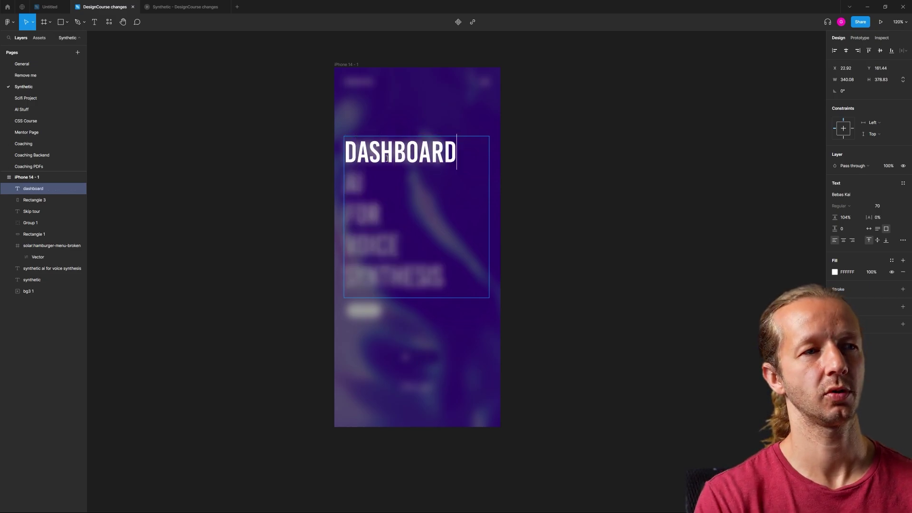
{"action": "key", "text": "Escape"}
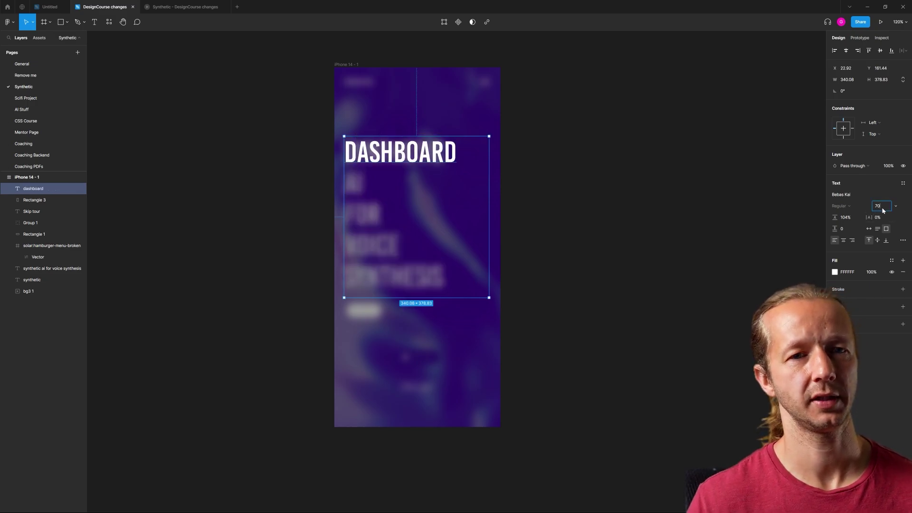
Step: Set the dashboard text's font size to 40 with auto width resizing and move it to X 49.92
{"action": "type", "text": "30"}
{"action": "key", "text": "Return"}
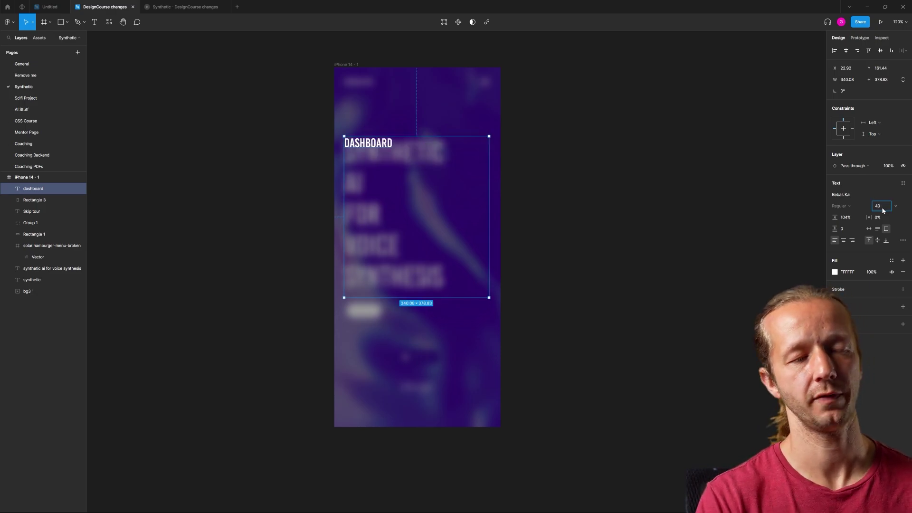
{"action": "type", "text": "40"}
{"action": "key", "text": "Return"}
{"action": "left_click_drag", "start_coordinate": [380, 150], "coordinate": [392, 150]}
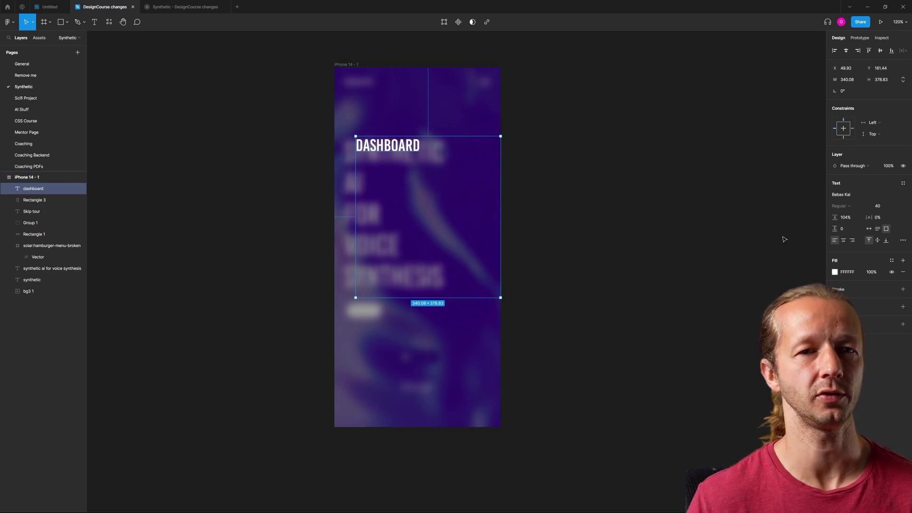
{"action": "left_click", "coordinate": [870, 228]}
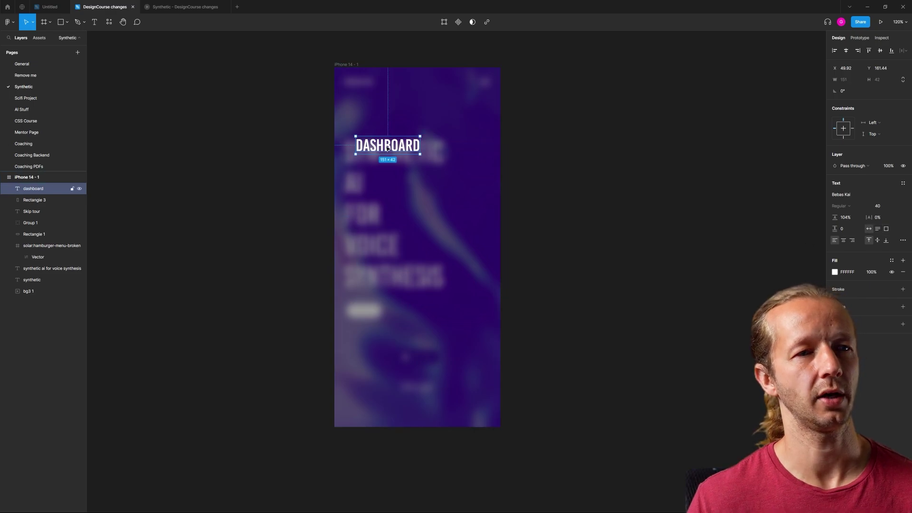
Step: Duplicate the dashboard text directly below at Y 227.49 and change the copy to "Recordings"
{"action": "left_click_drag", "start_coordinate": [388, 148], "coordinate": [398, 175]}
{"action": "double_click", "coordinate": [398, 175]}
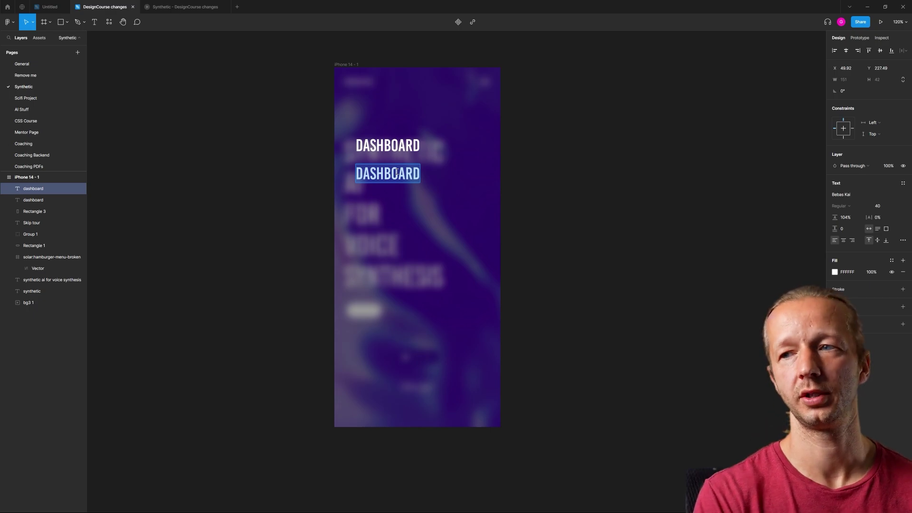
{"action": "type", "text": "Recordings"}
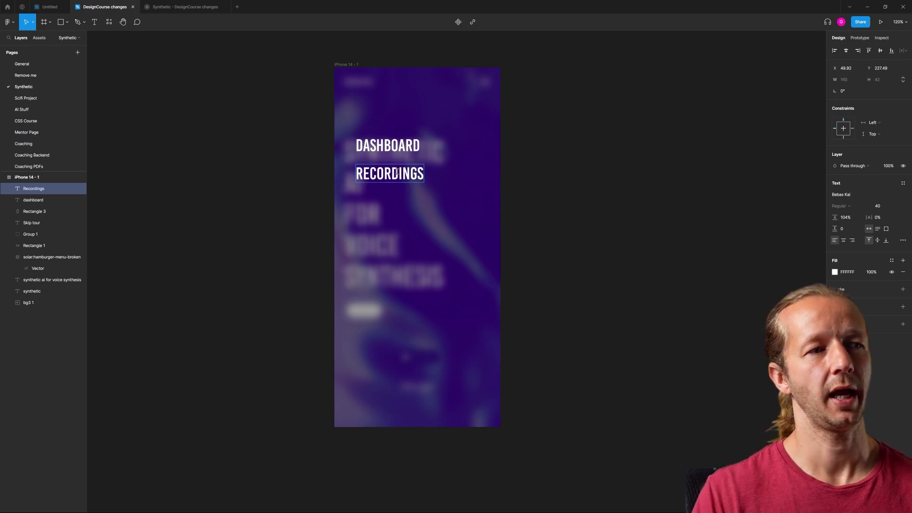
{"action": "key", "text": "Escape"}
Step: Duplicate the Recordings text twice more below, evenly spaced at Y 293.54 and Y 359.59
{"action": "key", "text": "ctrl+d"}
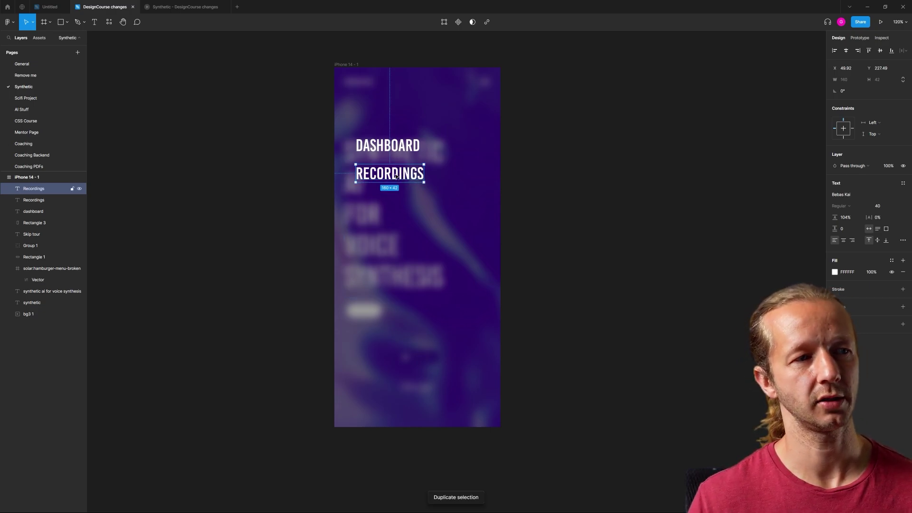
{"action": "left_click_drag", "start_coordinate": [398, 177], "coordinate": [400, 205]}
{"action": "key", "text": "ctrl+d"}
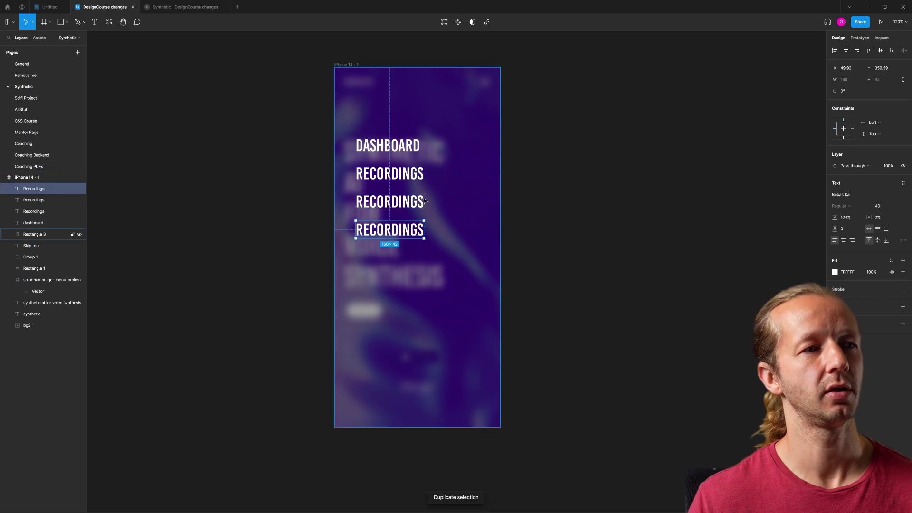
Step: Change the third menu item's text to "account" and the fourth's to "contact"
{"action": "double_click", "coordinate": [399, 200]}
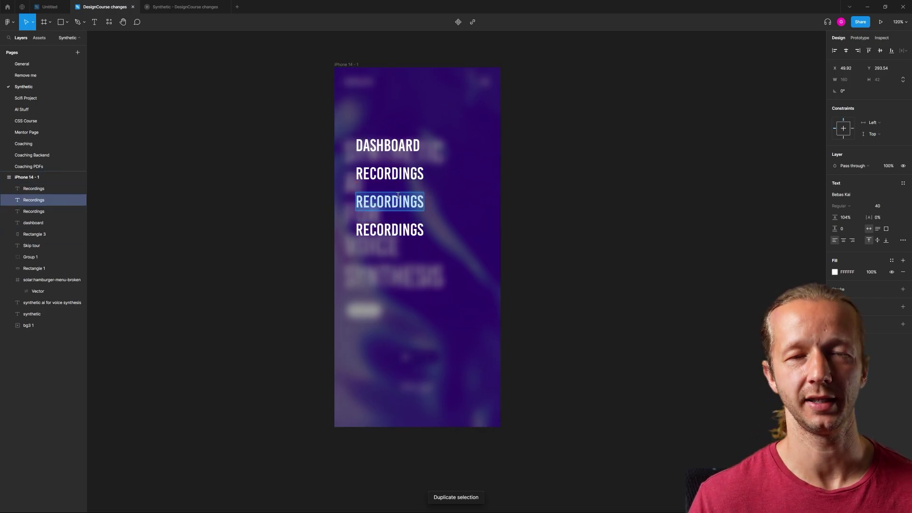
{"action": "type", "text": "ac"}
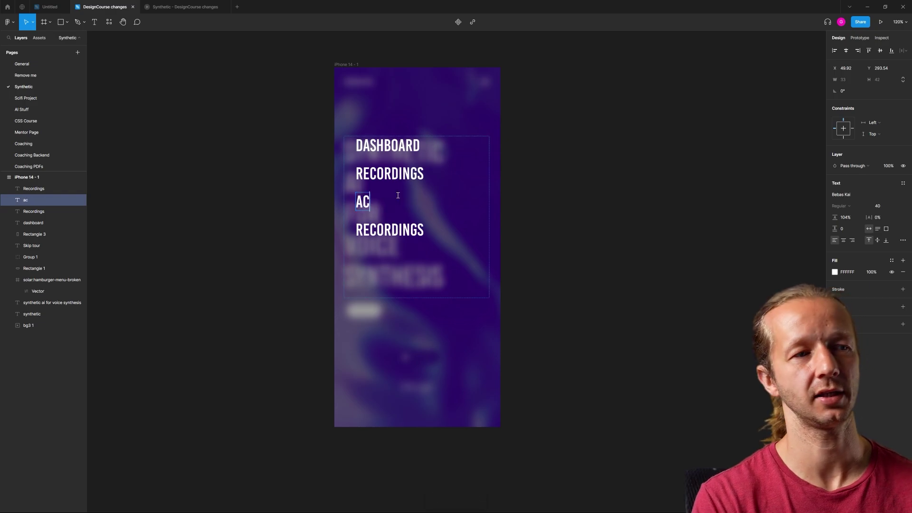
{"action": "type", "text": "count"}
{"action": "double_click", "coordinate": [409, 227]}
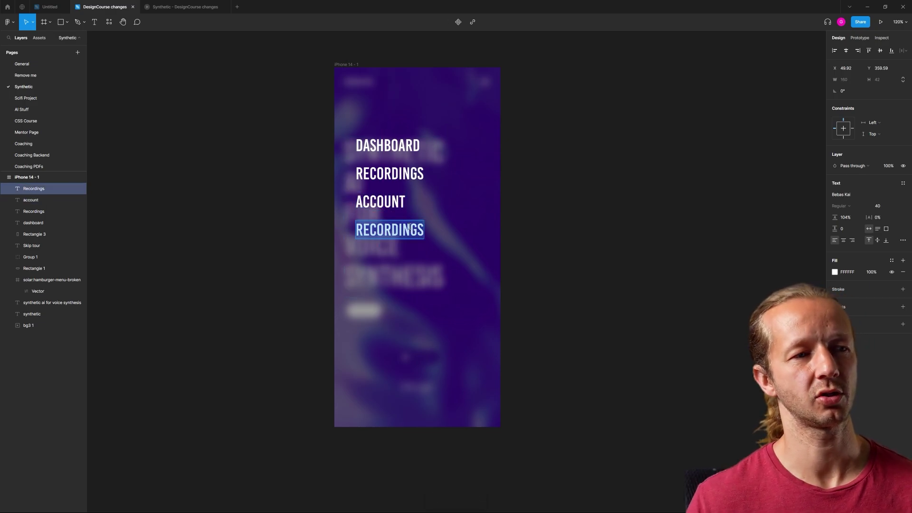
{"action": "type", "text": "contact"}
{"action": "key", "text": "Escape"}
{"action": "left_click", "coordinate": [646, 202]}
Step: Set the fill opacity of the overlay rectangle behind the menu items to 60%
{"action": "left_click", "coordinate": [479, 100]}
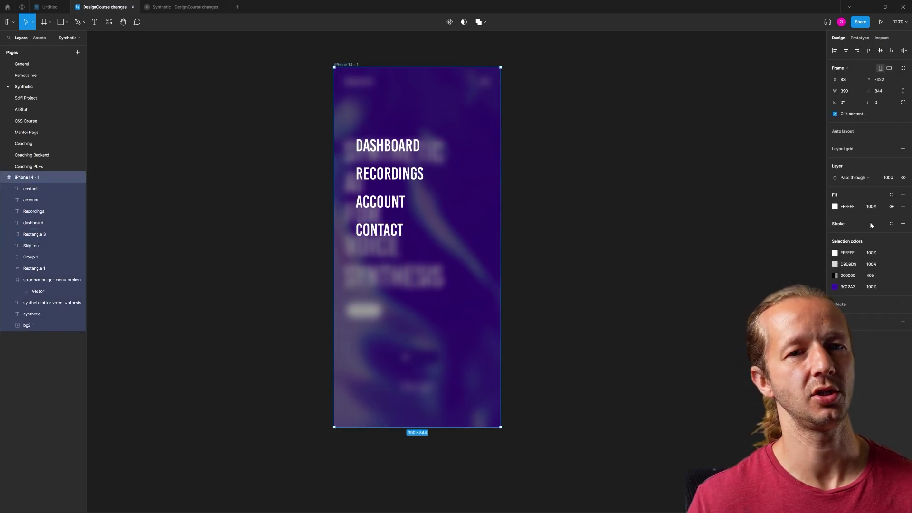
{"action": "left_click", "coordinate": [490, 213]}
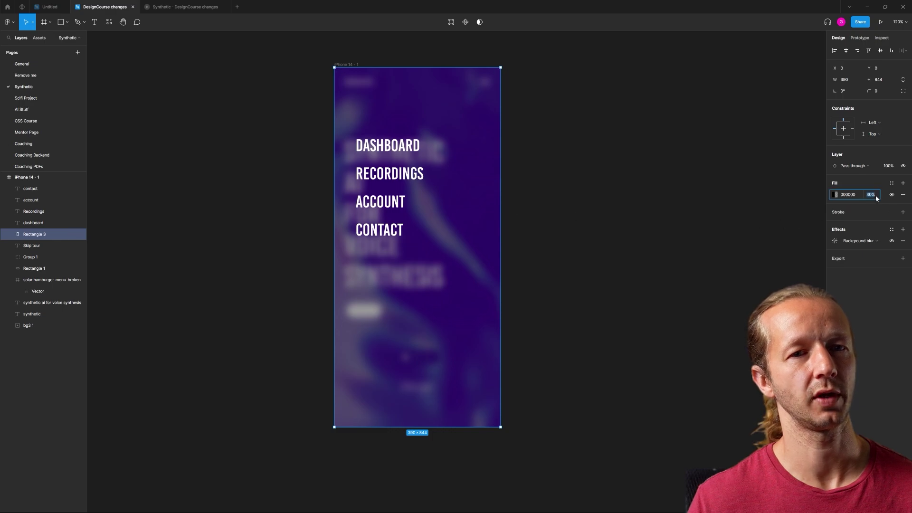
{"action": "type", "text": "60"}
{"action": "key", "text": "Return"}
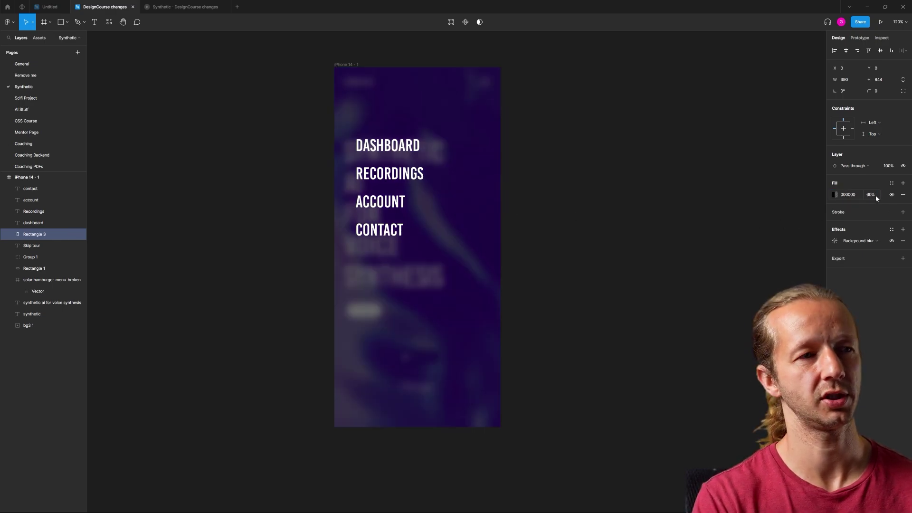
{"action": "left_click", "coordinate": [599, 198]}
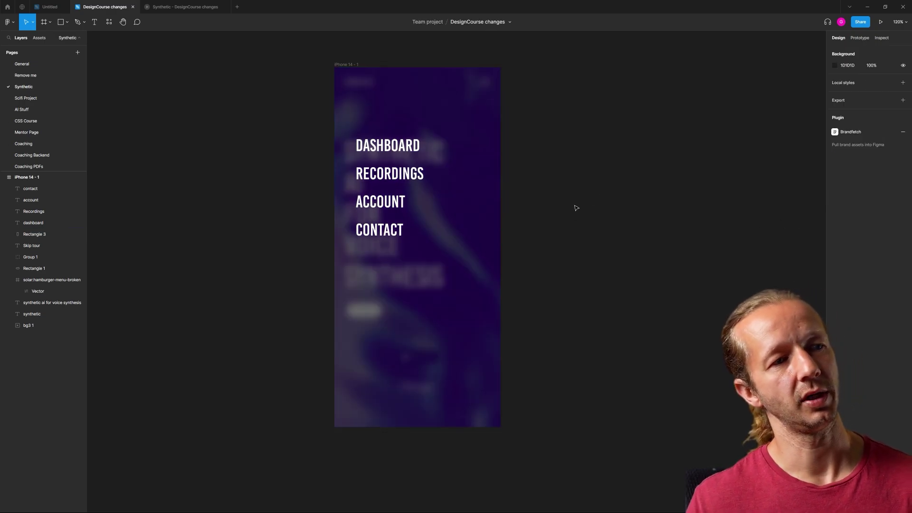
Step: Darken the overlay rectangle behind the menu by setting its fill opacity to 70%
{"action": "left_click", "coordinate": [477, 144]}
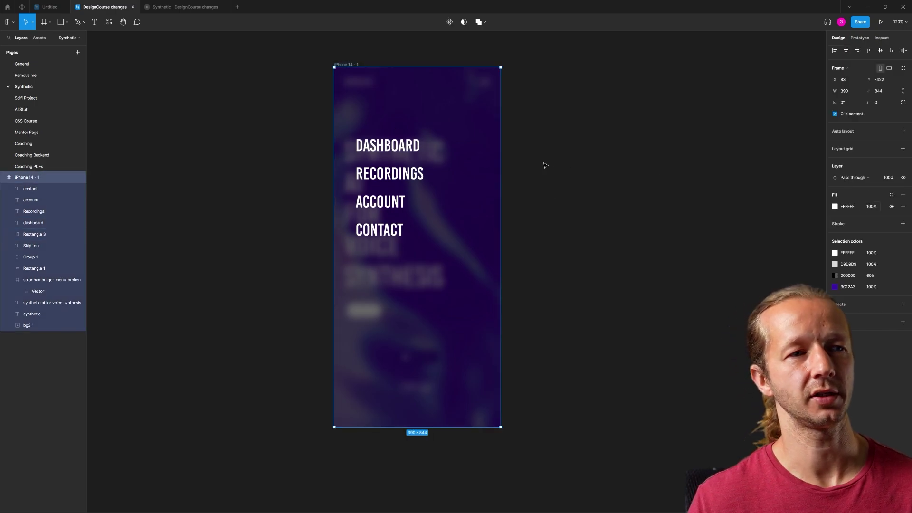
{"action": "left_click", "coordinate": [497, 157]}
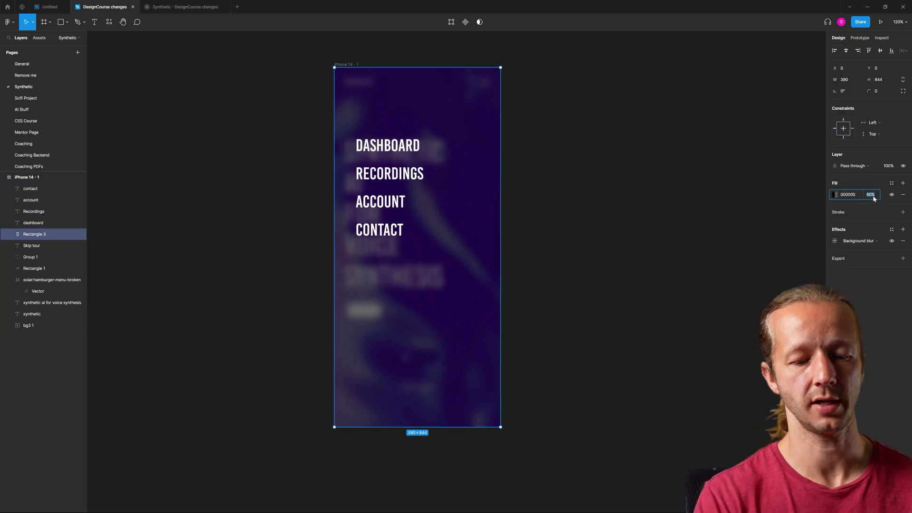
{"action": "type", "text": "70"}
{"action": "key", "text": "Return"}
{"action": "key", "text": "Escape"}
{"action": "key", "text": "Escape"}
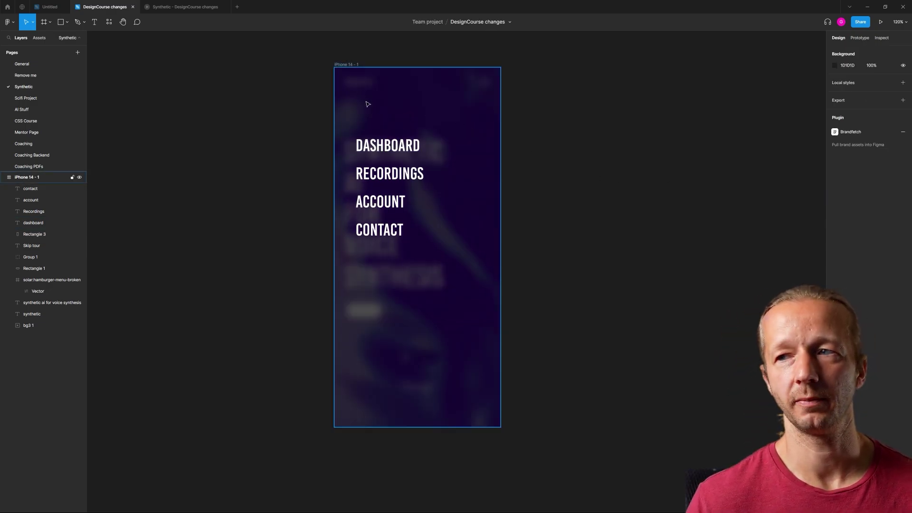
Step: Search the Iconify plugin for "close", place an X icon in the phone frame above the menu items, and close the plugin
{"action": "right_click", "coordinate": [561, 104]}
{"action": "mouse_move", "coordinate": [583, 165]}
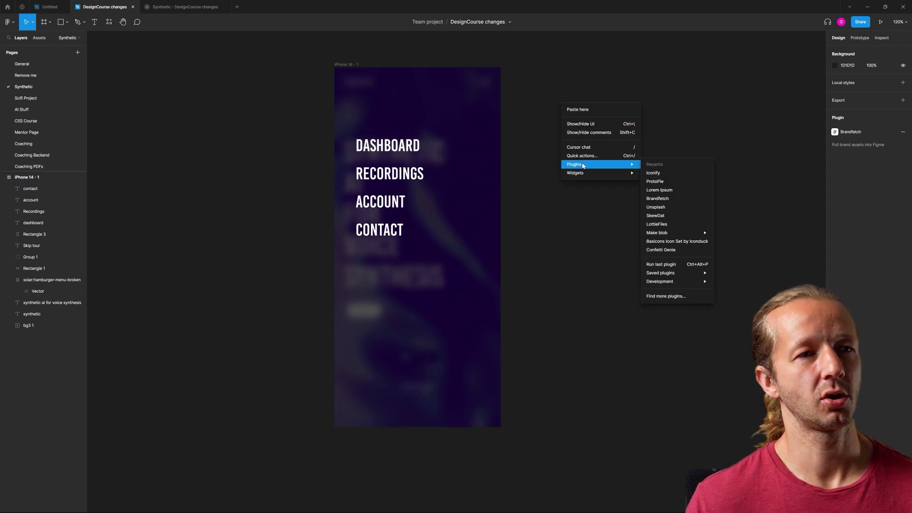
{"action": "left_click", "coordinate": [654, 173]}
{"action": "type", "text": "close"}
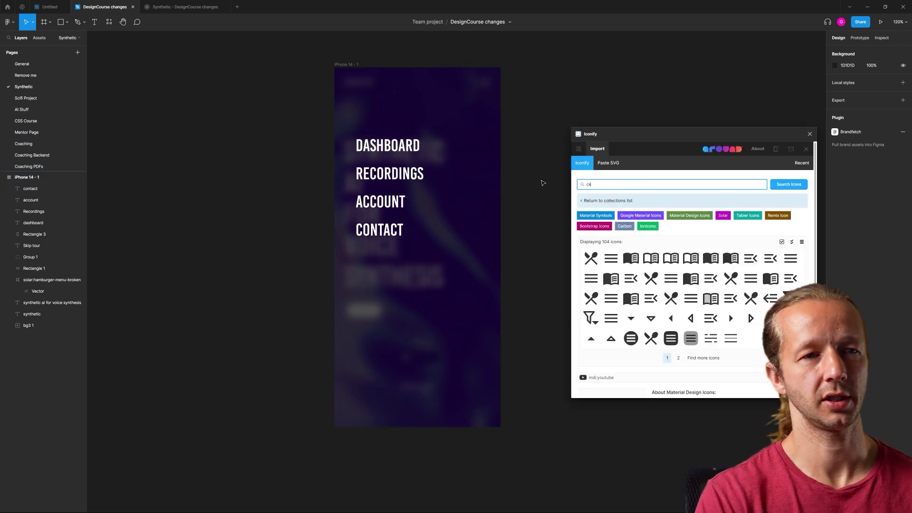
{"action": "key", "text": "Return"}
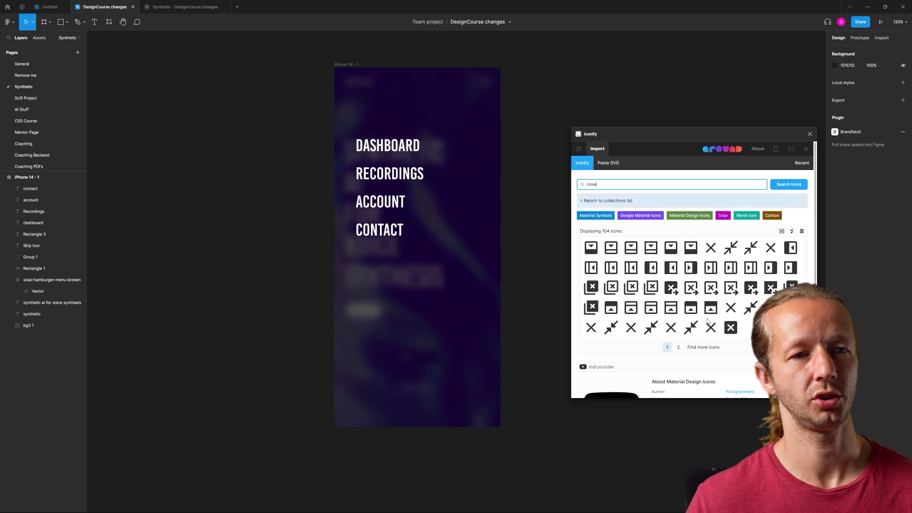
{"action": "left_click_drag", "start_coordinate": [711, 327], "coordinate": [418, 112]}
{"action": "left_click", "coordinate": [810, 134]}
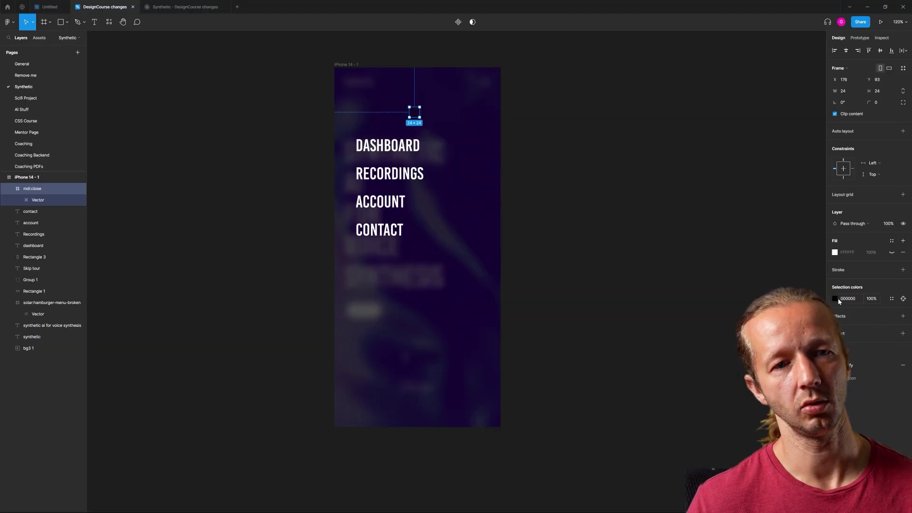
Step: Change the close icon's color from black to white
{"action": "left_click", "coordinate": [765, 297]}
{"action": "left_click", "coordinate": [741, 309]}
{"action": "left_click", "coordinate": [628, 171]}
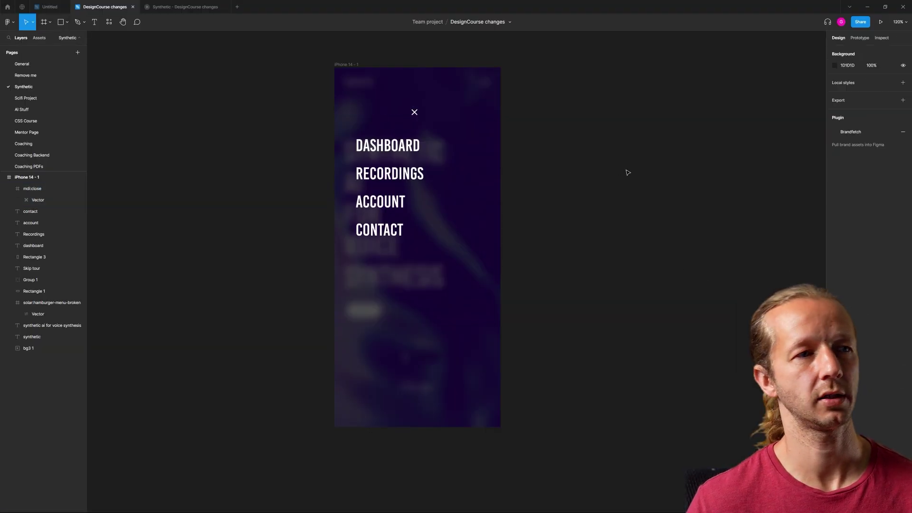
Step: Move the close icon into the upper-right corner of the phone frame and enlarge it to 36 × 36
{"action": "left_click_drag", "start_coordinate": [415, 114], "coordinate": [483, 97]}
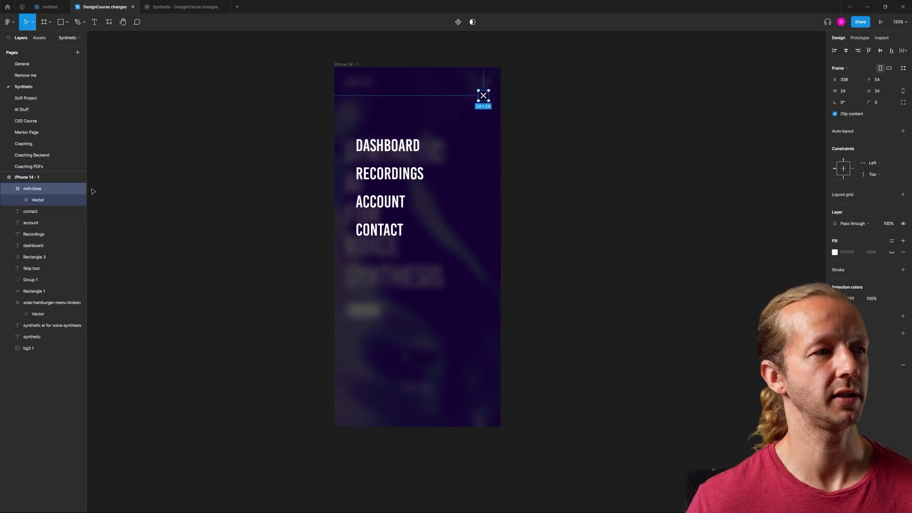
{"action": "key", "text": "Up"}
{"action": "key", "text": "shift+Up"}
{"action": "key", "text": "shift+Up"}
{"action": "key", "text": "shift+Up"}
{"action": "key", "text": "Down"}
{"action": "key", "text": "Down"}
{"action": "key", "text": "Right"}
{"action": "key", "text": "Right"}
{"action": "key", "text": "Right"}
{"action": "left_click_drag", "start_coordinate": [479, 89], "coordinate": [478, 92]}
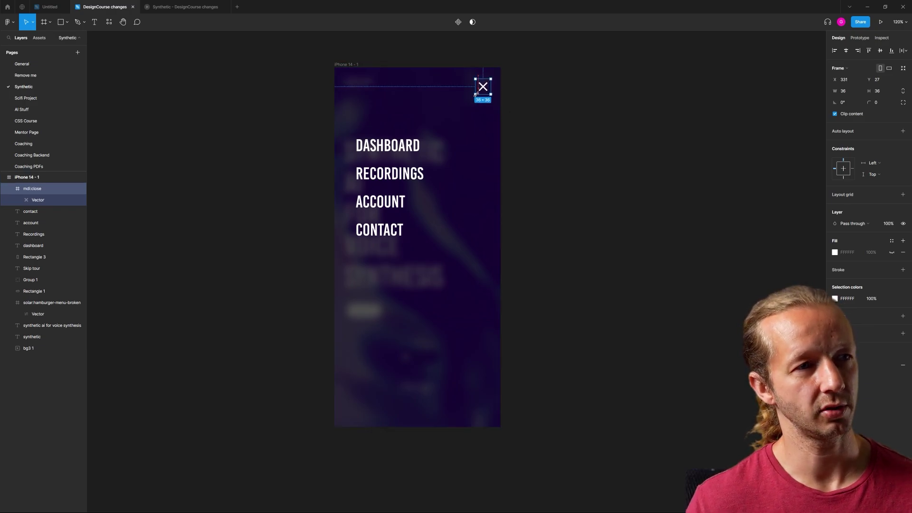
{"action": "left_click", "coordinate": [580, 144]}
Step: Duplicate the "contact" menu item straight down near the frame's bottom edge and change the copy's text to "support"
{"action": "scroll", "coordinate": [546, 179], "scroll_direction": "right", "scroll_amount": 2}
{"action": "left_click_drag", "start_coordinate": [547, 179], "coordinate": [542, 177]}
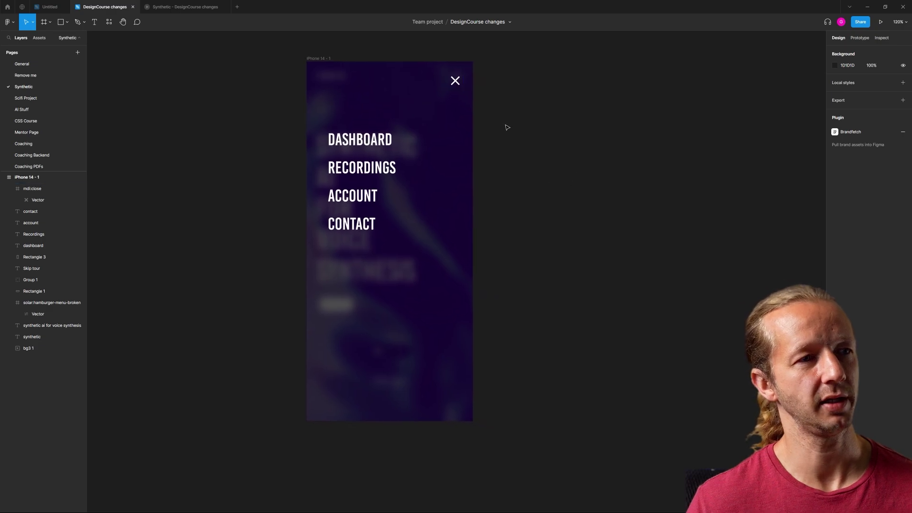
{"action": "left_click", "coordinate": [360, 224]}
{"action": "left_click_drag", "start_coordinate": [360, 225], "coordinate": [359, 394]}
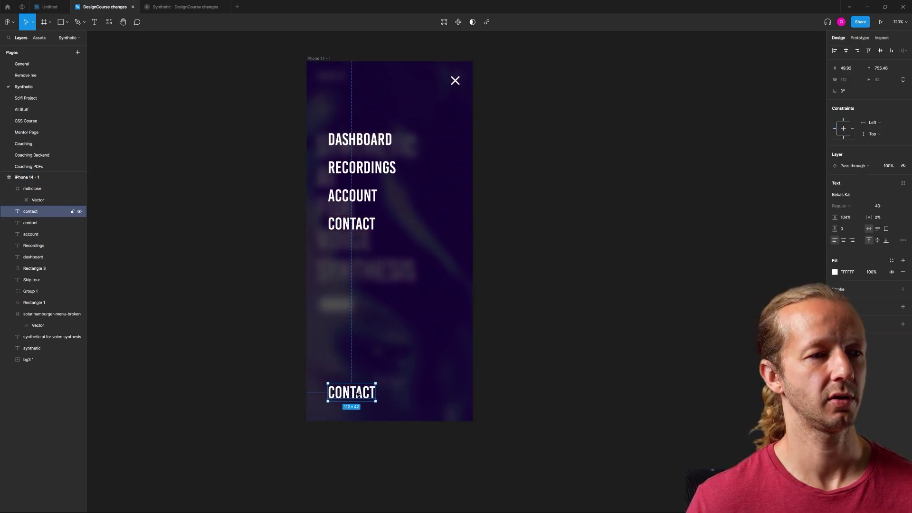
{"action": "double_click", "coordinate": [360, 393]}
{"action": "type", "text": "SUPPORT"}
{"action": "key", "text": "Escape"}
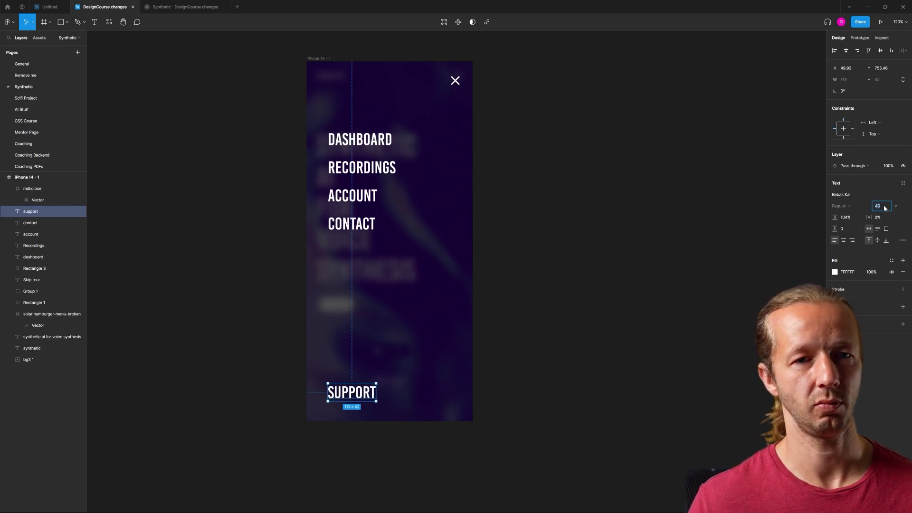
Step: Set the font size of the "support" link to 22
{"action": "type", "text": "22"}
{"action": "key", "text": "Return"}
{"action": "left_click", "coordinate": [589, 364]}
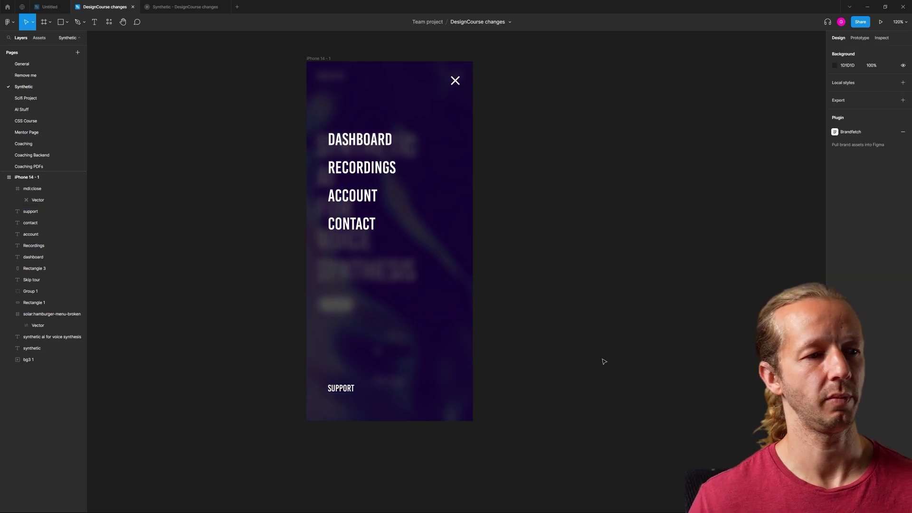
Step: Shift the "support" link slightly down and duplicate it alongside on the same line, changing the copy's text to "contact"
{"action": "left_click_drag", "start_coordinate": [352, 389], "coordinate": [381, 397]}
{"action": "double_click", "coordinate": [381, 397]}
{"action": "type", "text": "contact"}
{"action": "key", "text": "Escape"}
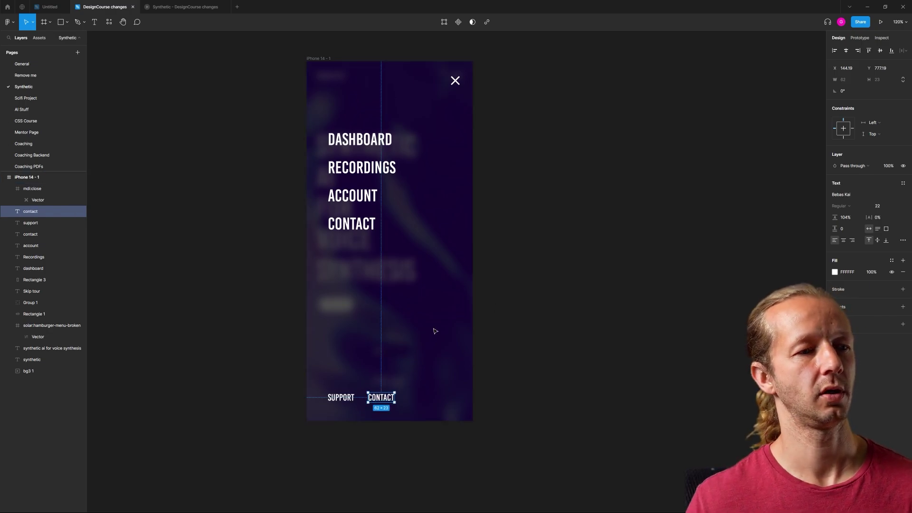
{"action": "left_click", "coordinate": [343, 397], "text": "shift"}
{"action": "left_click", "coordinate": [440, 287]}
{"action": "left_click", "coordinate": [353, 223]}
{"action": "left_click", "coordinate": [355, 195], "text": "shift"}
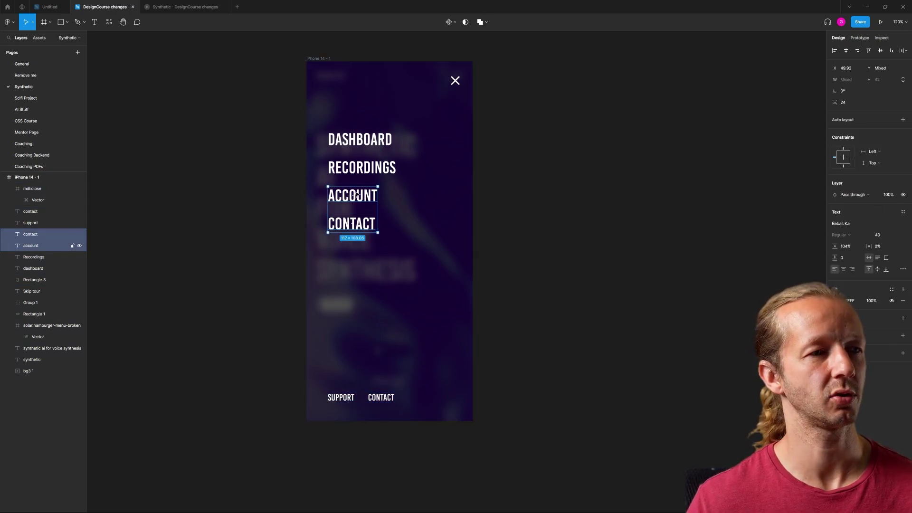
{"action": "left_click", "coordinate": [335, 168], "text": "shift"}
{"action": "left_click", "coordinate": [343, 139], "text": "shift"}
{"action": "left_click", "coordinate": [455, 81], "text": "shift"}
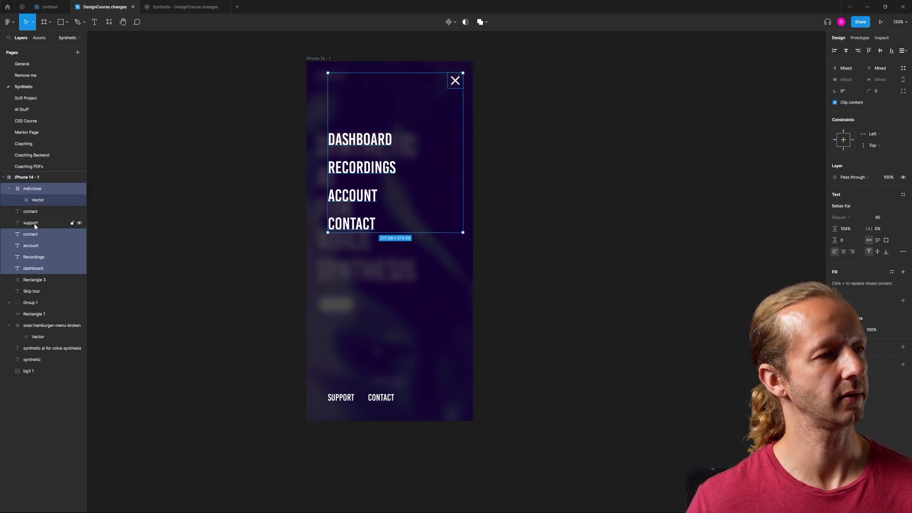
{"action": "left_click", "coordinate": [161, 269]}
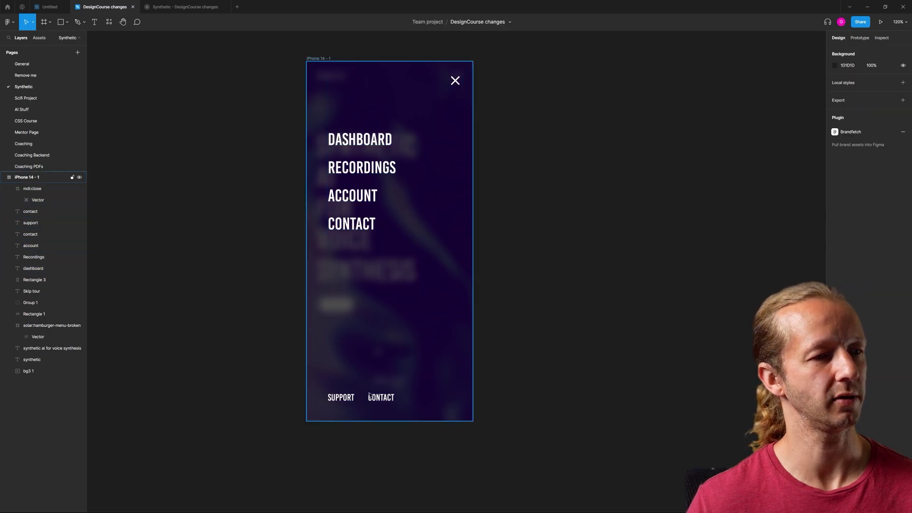
{"action": "left_click_drag", "start_coordinate": [341, 398], "coordinate": [390, 385]}
{"action": "key", "text": "ctrl+z"}
{"action": "key", "text": "ctrl+z"}
{"action": "left_click", "coordinate": [30, 223]}
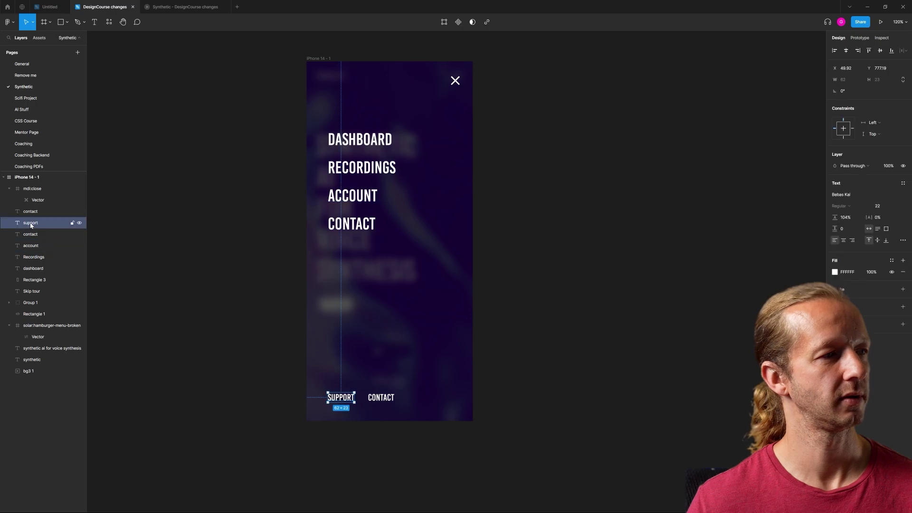
{"action": "left_click", "coordinate": [30, 212]}
{"action": "left_click", "coordinate": [33, 228]}
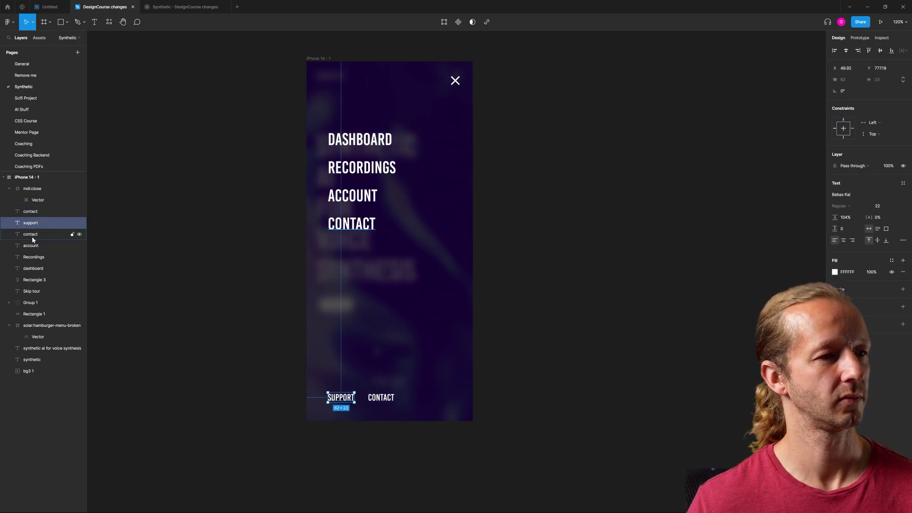
{"action": "left_click", "coordinate": [32, 234]}
{"action": "left_click", "coordinate": [32, 246]}
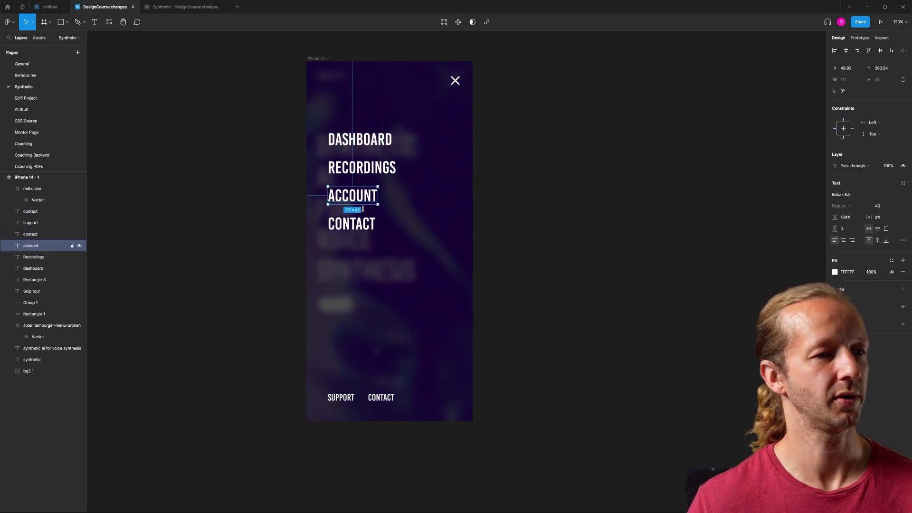
Step: Change the fourth large menu item's text to "FAQ"
{"action": "double_click", "coordinate": [364, 227]}
{"action": "type", "text": "FAQ"}
{"action": "key", "text": "Escape"}
{"action": "key", "text": "Escape"}
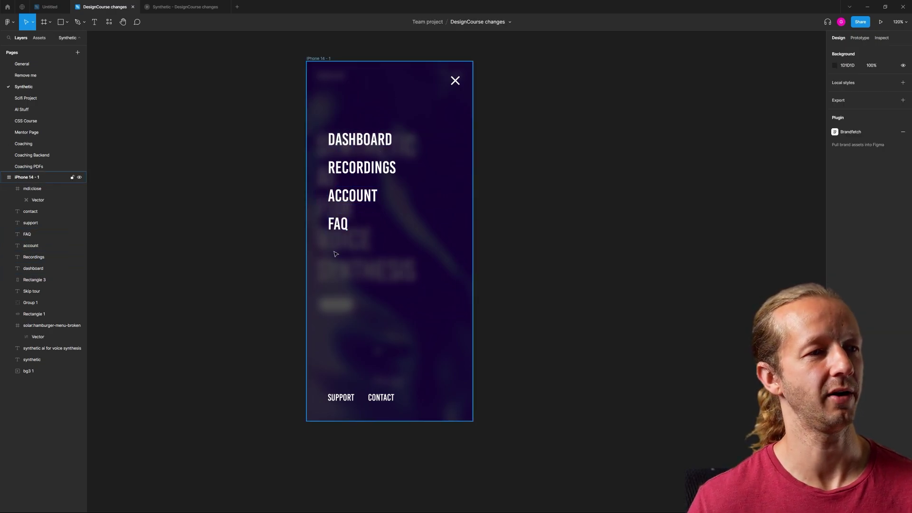
{"action": "left_click", "coordinate": [454, 82]}
{"action": "key", "text": "Escape"}
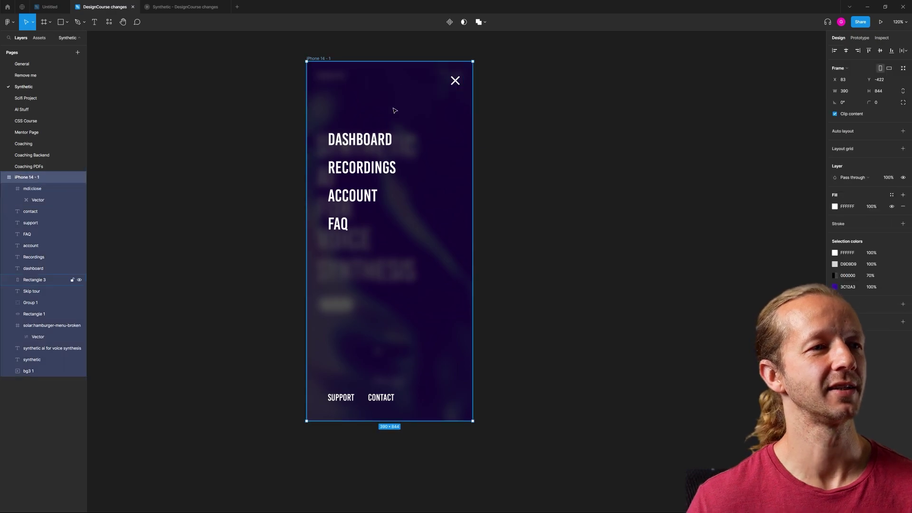
{"action": "left_click", "coordinate": [375, 141]}
{"action": "left_click", "coordinate": [363, 169], "text": "shift"}
{"action": "left_click", "coordinate": [358, 199], "text": "shift"}
{"action": "left_click", "coordinate": [338, 225], "text": "shift"}
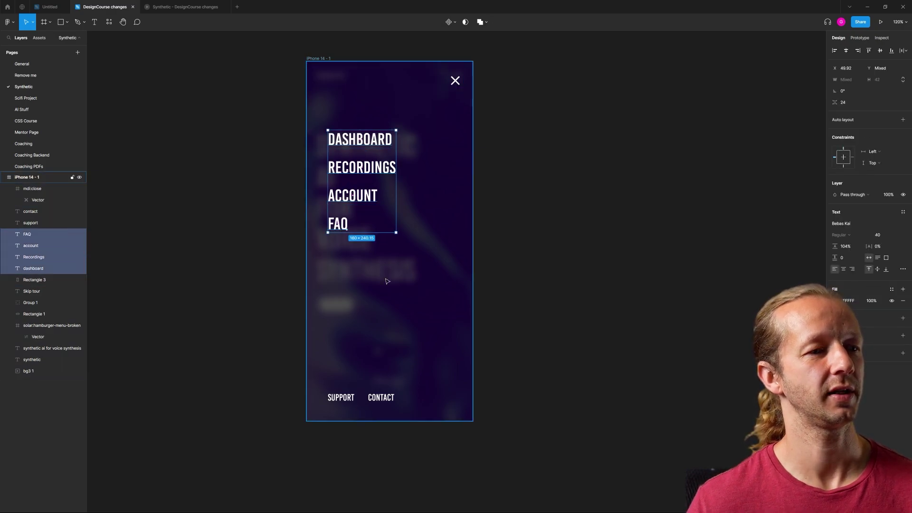
{"action": "key", "text": "Escape"}
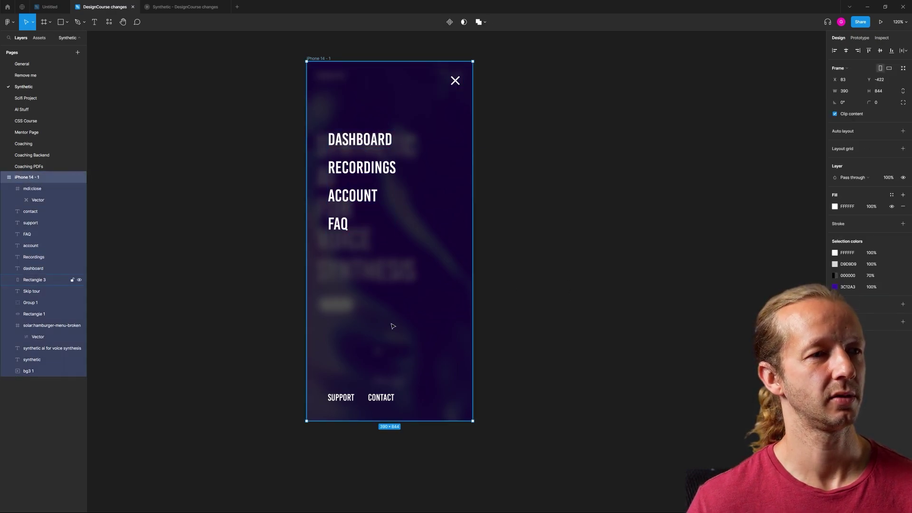
Step: Group the small "support" and "contact" links and rename the group NAV-OVERLAY
{"action": "left_click", "coordinate": [380, 398]}
{"action": "left_click", "coordinate": [339, 398], "text": "shift"}
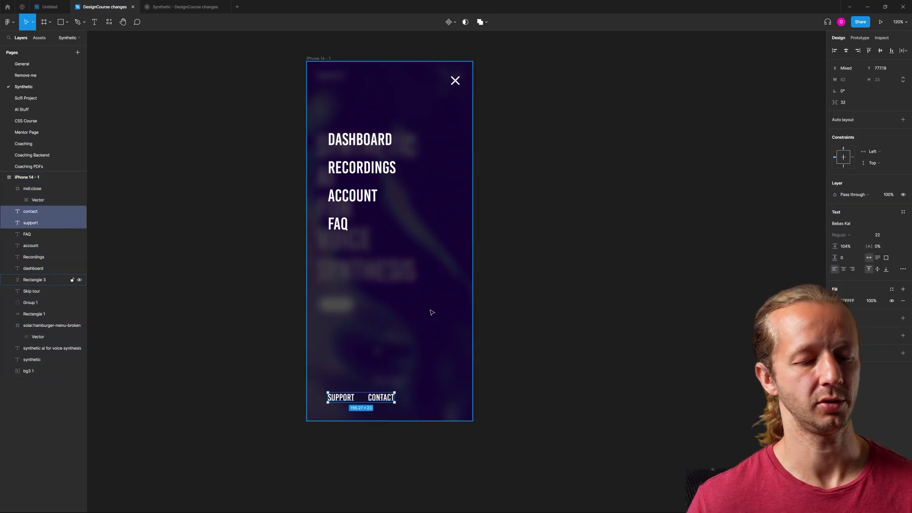
{"action": "key", "text": "ctrl+g"}
{"action": "double_click", "coordinate": [29, 212]}
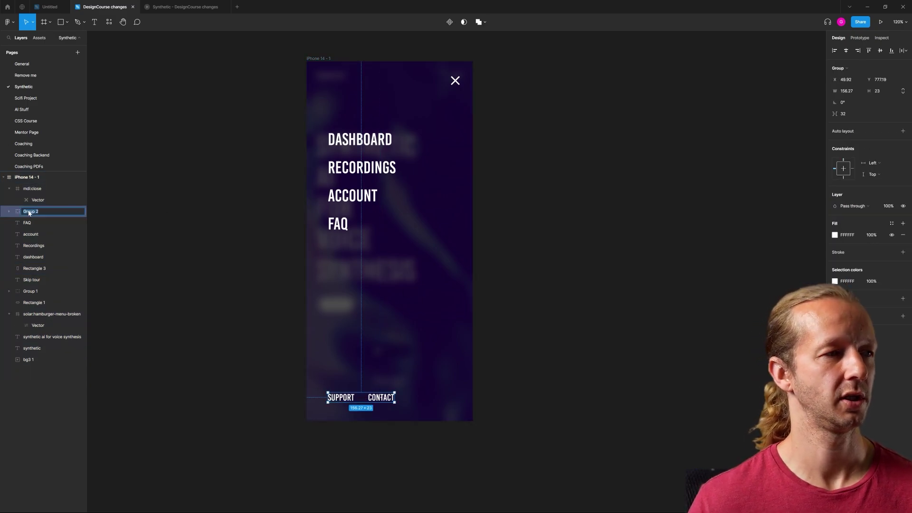
{"action": "type", "text": "NAV-OVERLAY"}
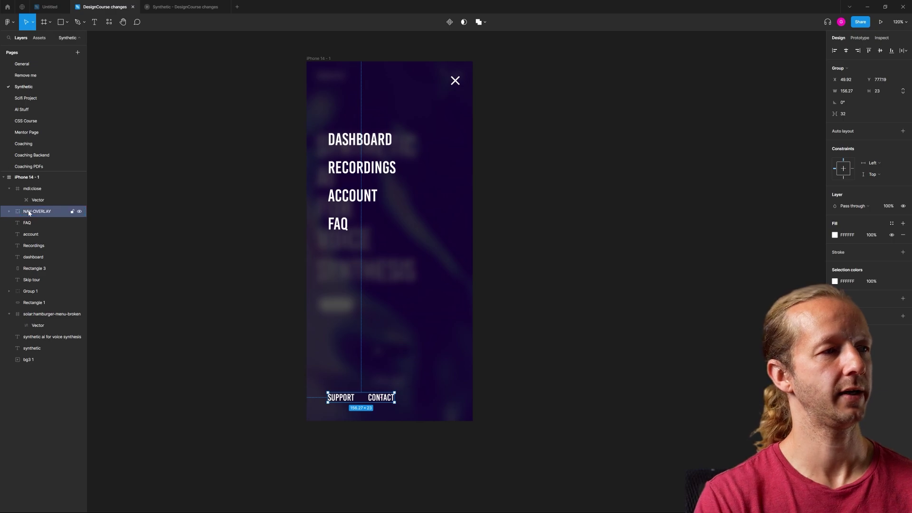
Step: Hide and show the NAV-OVERLAY group to check which elements it contains
{"action": "left_click", "coordinate": [256, 94]}
{"action": "left_click", "coordinate": [341, 97]}
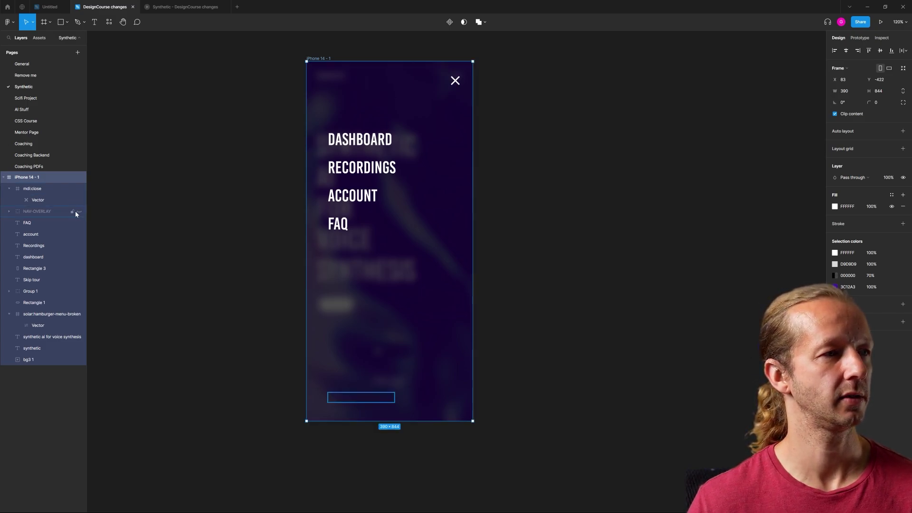
{"action": "left_click", "coordinate": [60, 214]}
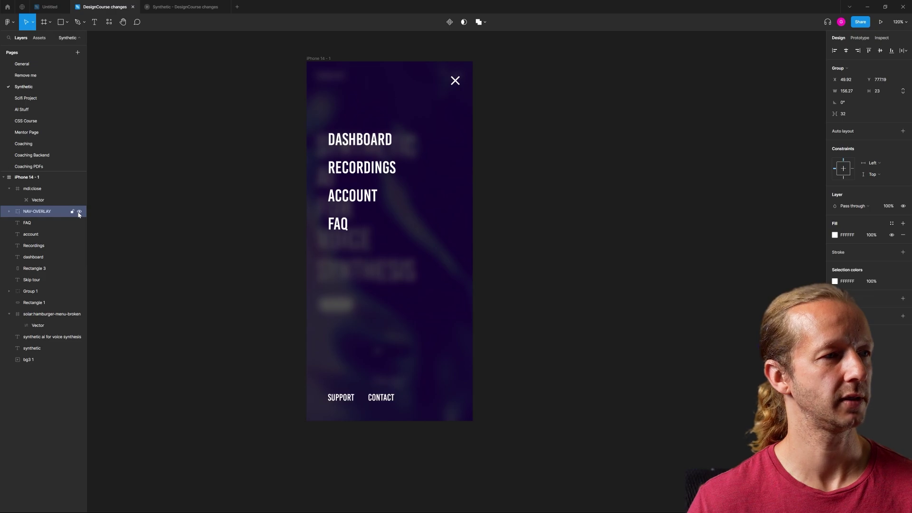
{"action": "left_click", "coordinate": [79, 214]}
{"action": "left_click", "coordinate": [79, 212]}
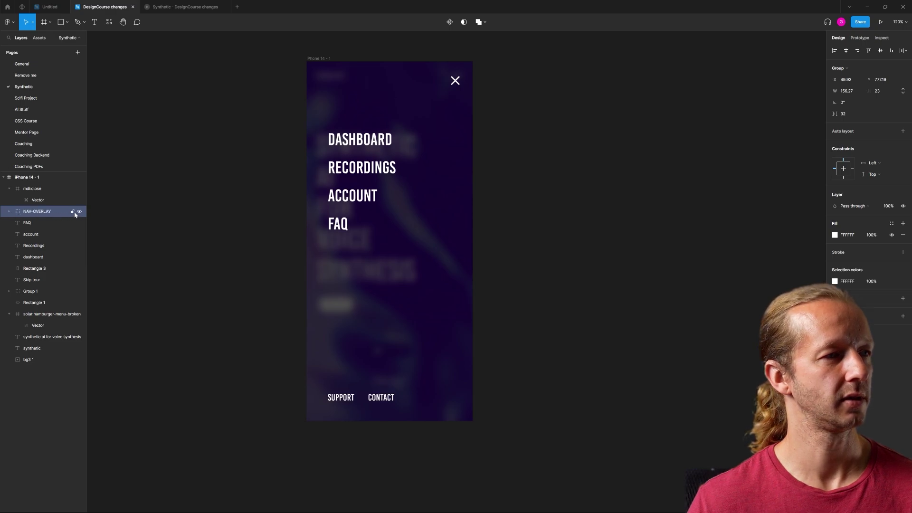
Step: Move Rectangle 3, the four large menu items and the close icon into the NAV-OVERLAY group, and hide the group
{"action": "left_click", "coordinate": [10, 212]}
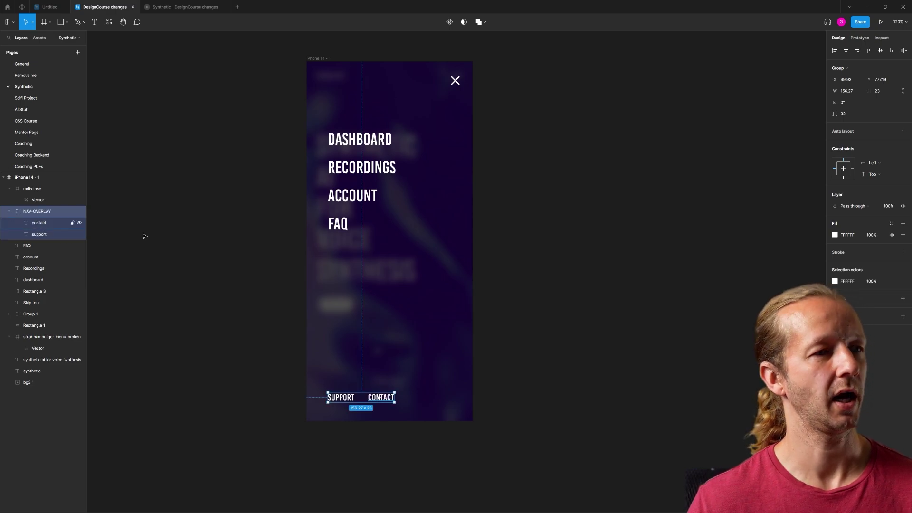
{"action": "key", "text": "Escape"}
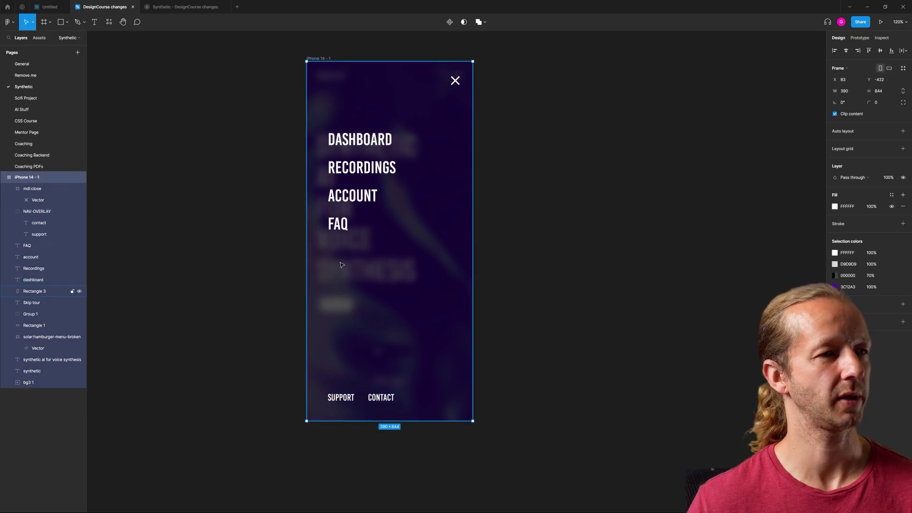
{"action": "left_click", "coordinate": [340, 264]}
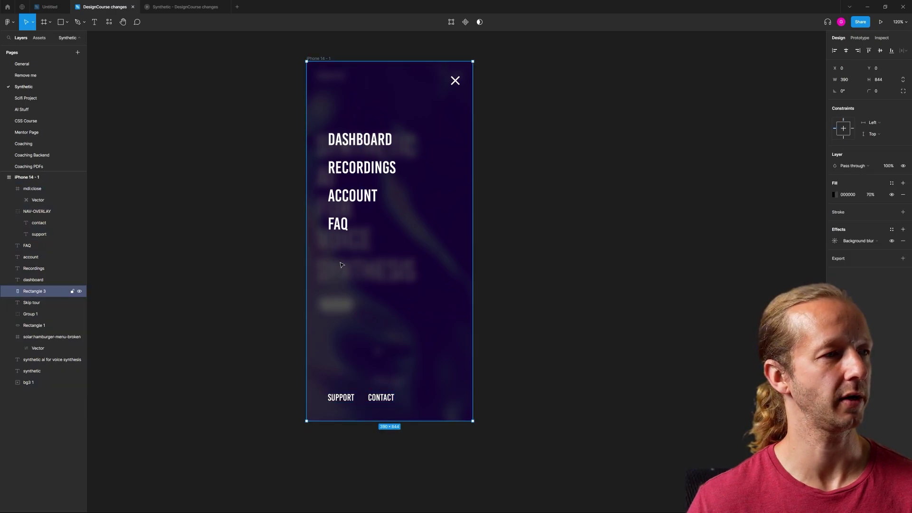
{"action": "left_click", "coordinate": [36, 269]}
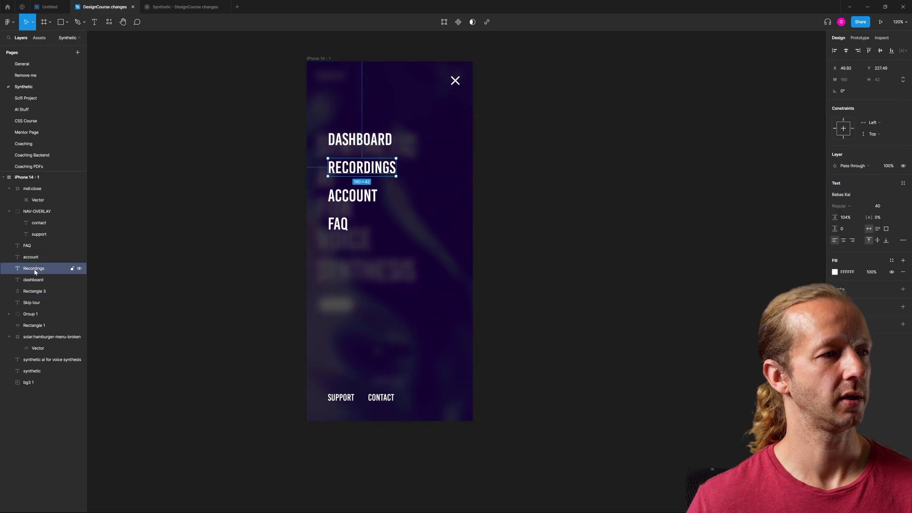
{"action": "left_click", "coordinate": [37, 292]}
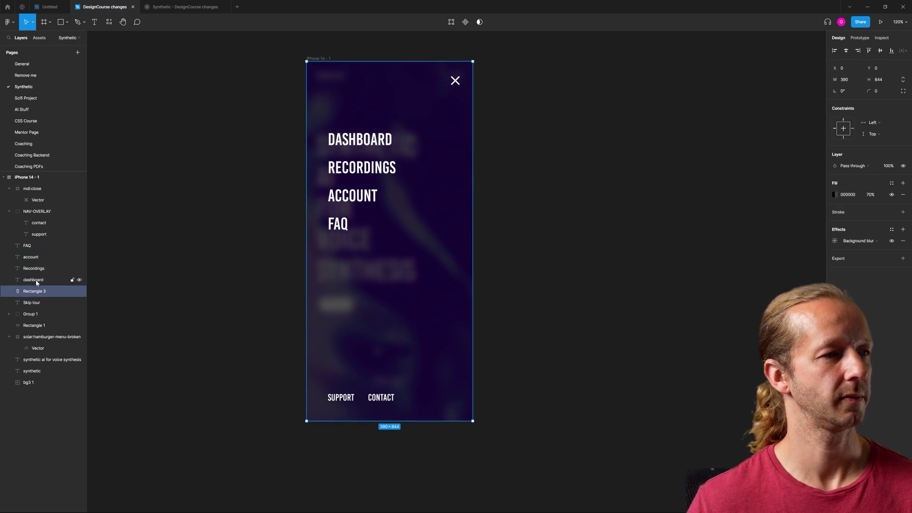
{"action": "left_click_drag", "start_coordinate": [36, 282], "coordinate": [41, 242]}
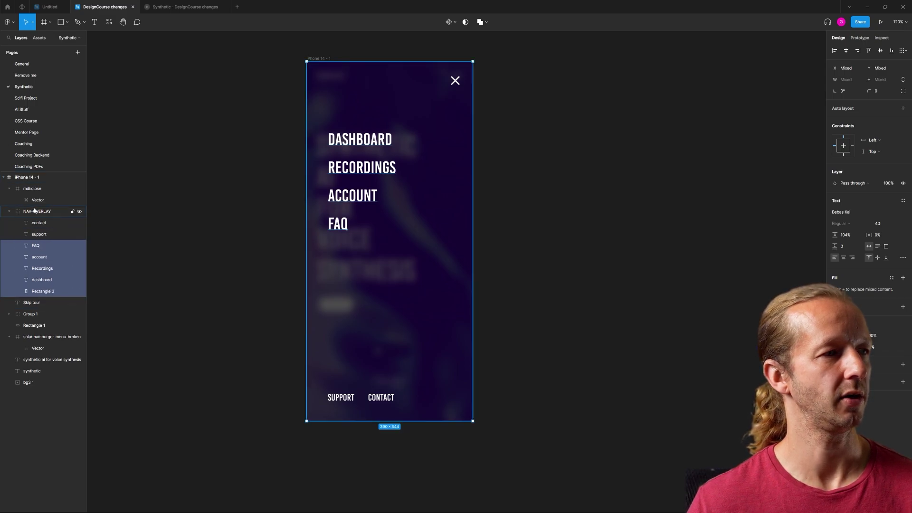
{"action": "left_click_drag", "start_coordinate": [34, 188], "coordinate": [42, 223]}
{"action": "left_click", "coordinate": [172, 154]}
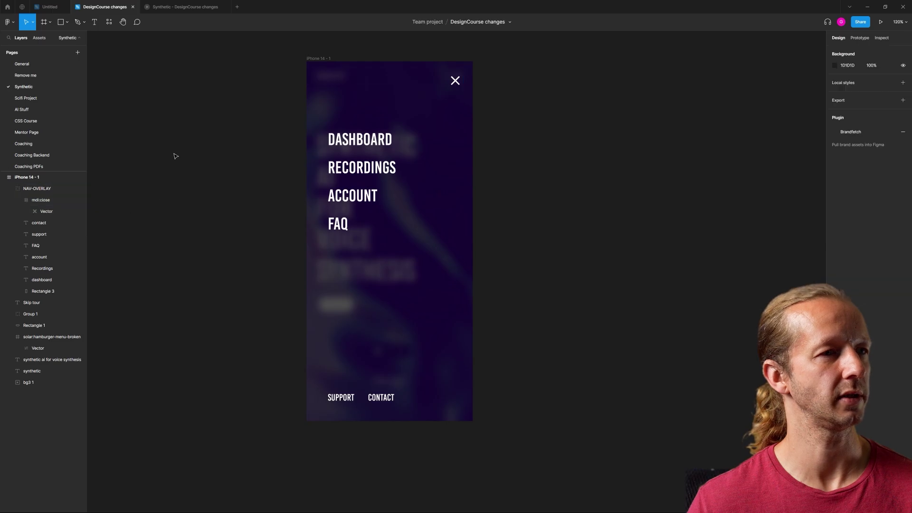
{"action": "left_click", "coordinate": [80, 189]}
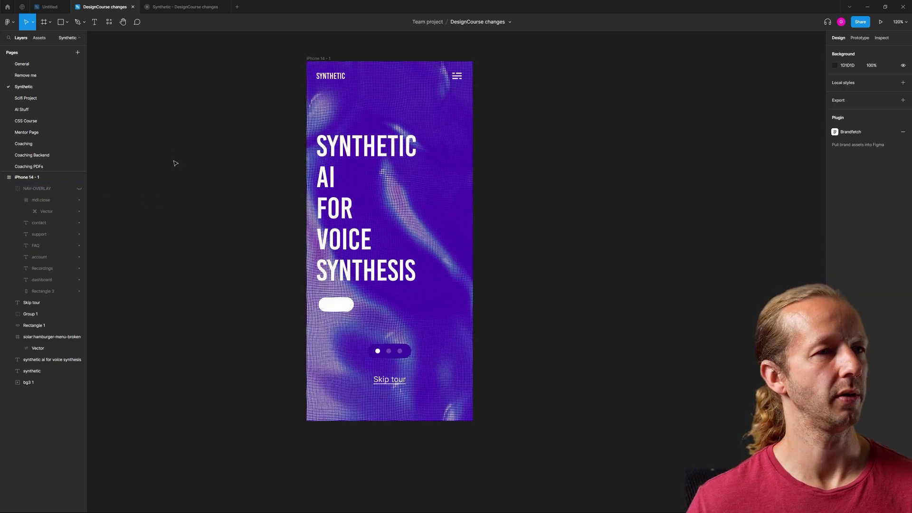
Step: Duplicate the iPhone 14 - 1 frame and place the copy beside the original on its right
{"action": "scroll", "coordinate": [219, 121], "scroll_direction": "down", "scroll_amount": 3}
{"action": "left_click_drag", "start_coordinate": [219, 127], "coordinate": [199, 152]}
{"action": "scroll", "coordinate": [236, 147], "scroll_direction": "up", "scroll_amount": 2}
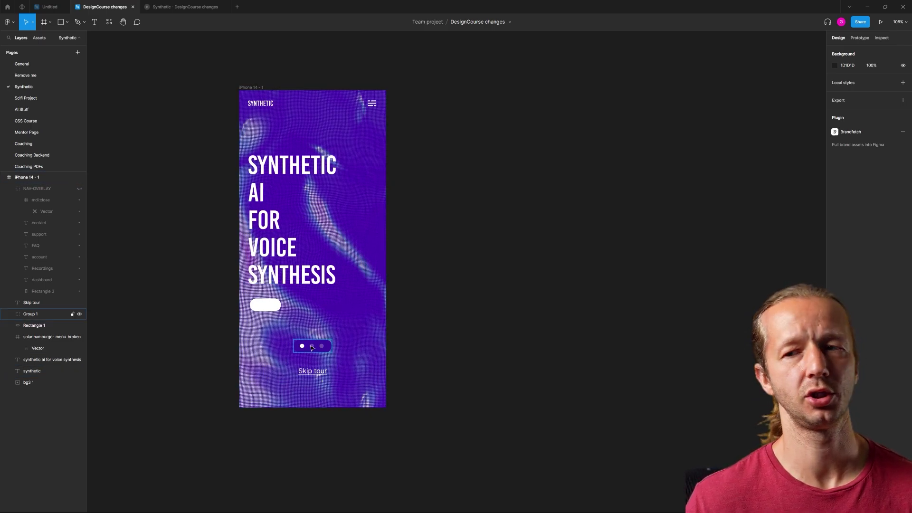
{"action": "left_click", "coordinate": [254, 90]}
{"action": "left_click_drag", "start_coordinate": [254, 90], "coordinate": [422, 89]}
{"action": "left_click", "coordinate": [440, 68]}
Step: Change the headline in the iPhone 14 - 2 frame to "record your voice." and shorten its text box to about 143 high
{"action": "scroll", "coordinate": [460, 69], "scroll_direction": "right", "scroll_amount": 2}
{"action": "double_click", "coordinate": [413, 180]}
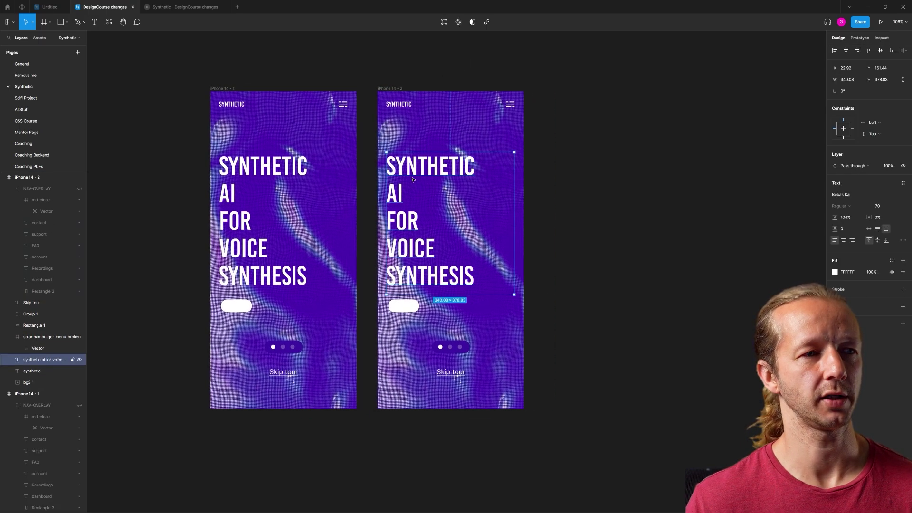
{"action": "type", "text": "record"}
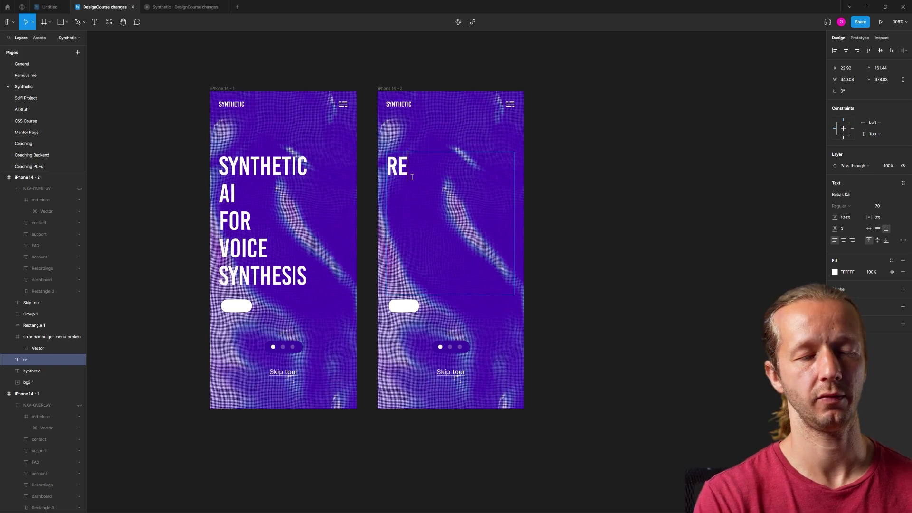
{"action": "type", "text": " your voice."}
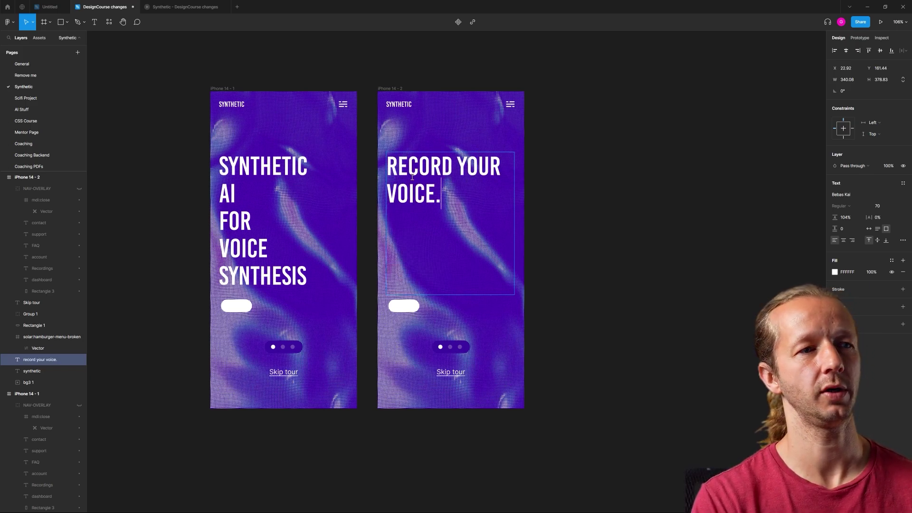
{"action": "key", "text": "Escape"}
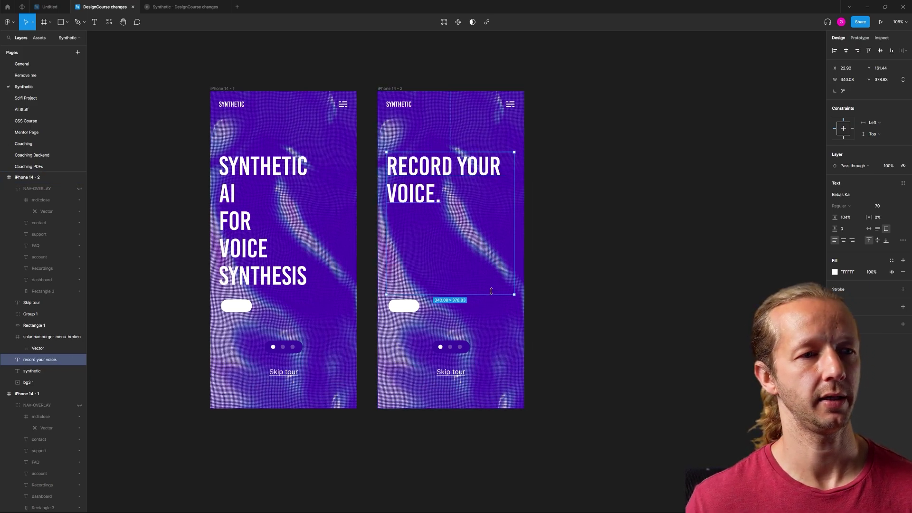
{"action": "left_click_drag", "start_coordinate": [489, 281], "coordinate": [487, 206]}
Step: Duplicate the "record your voice." headline above itself, change the copy's text to "step 1" and make it auto width
{"action": "left_click_drag", "start_coordinate": [423, 177], "coordinate": [445, 167]}
{"action": "key", "text": "Escape"}
{"action": "double_click", "coordinate": [422, 163]}
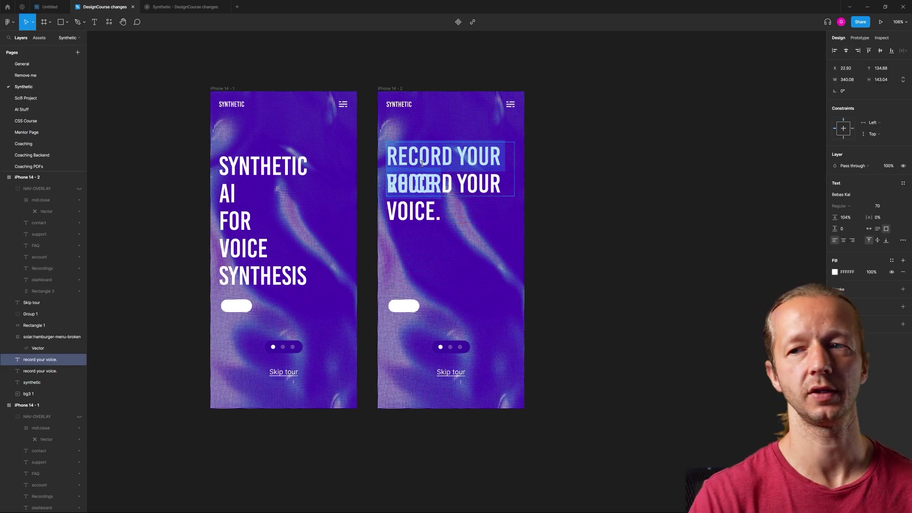
{"action": "type", "text": "step 1"}
{"action": "key", "text": "Escape"}
{"action": "left_click", "coordinate": [869, 228]}
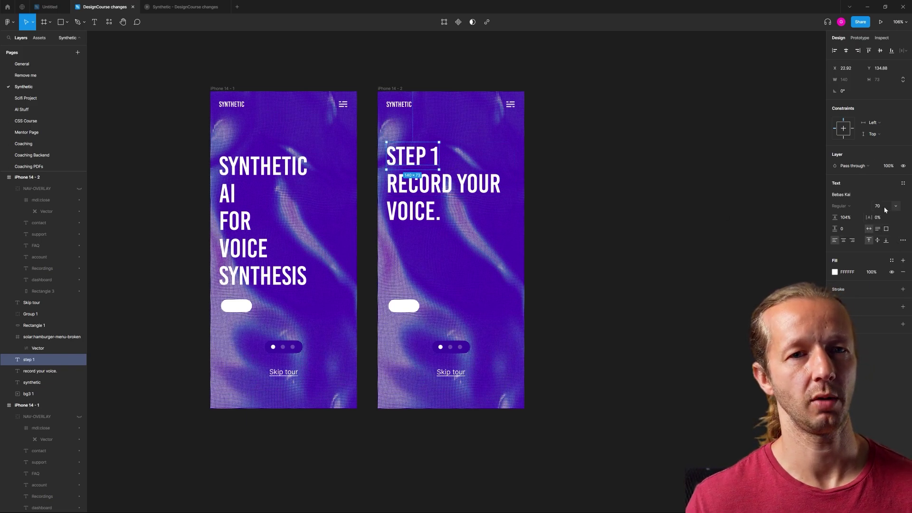
Step: Reduce the "step 1" label's font size to 36 and position it just above the headline at about X 28, Y 160
{"action": "left_click", "coordinate": [885, 208]}
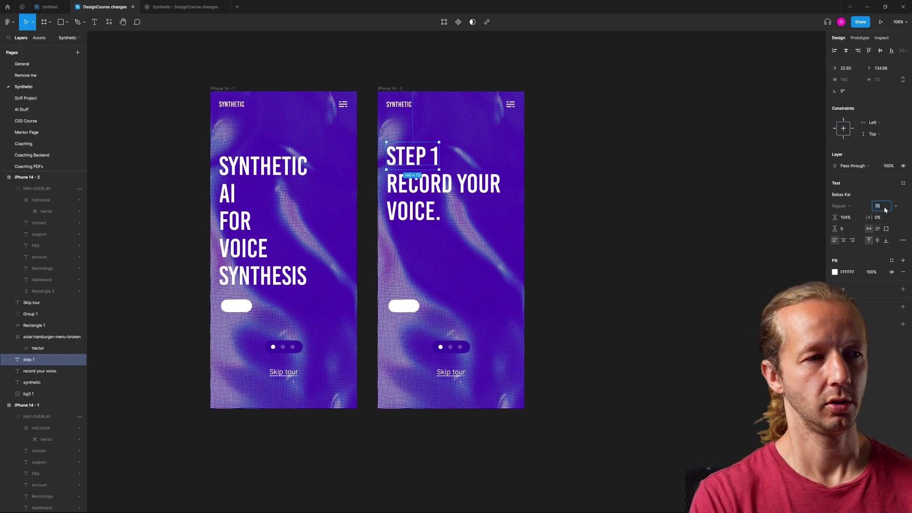
{"action": "type", "text": "42"}
{"action": "key", "text": "Return"}
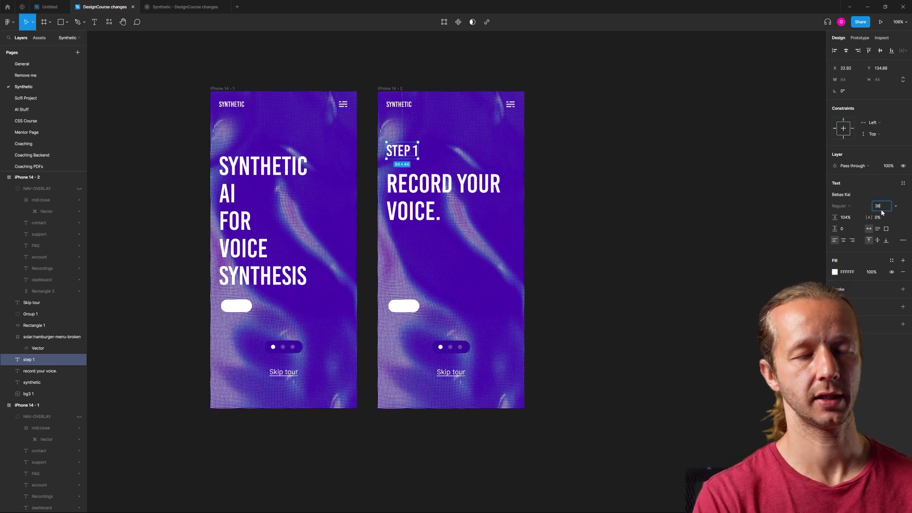
{"action": "key", "text": "Return"}
{"action": "left_click", "coordinate": [594, 171]}
{"action": "left_click_drag", "start_coordinate": [401, 152], "coordinate": [401, 162]}
{"action": "scroll", "coordinate": [422, 178], "scroll_direction": "up", "scroll_amount": 5, "text": "ctrl"}
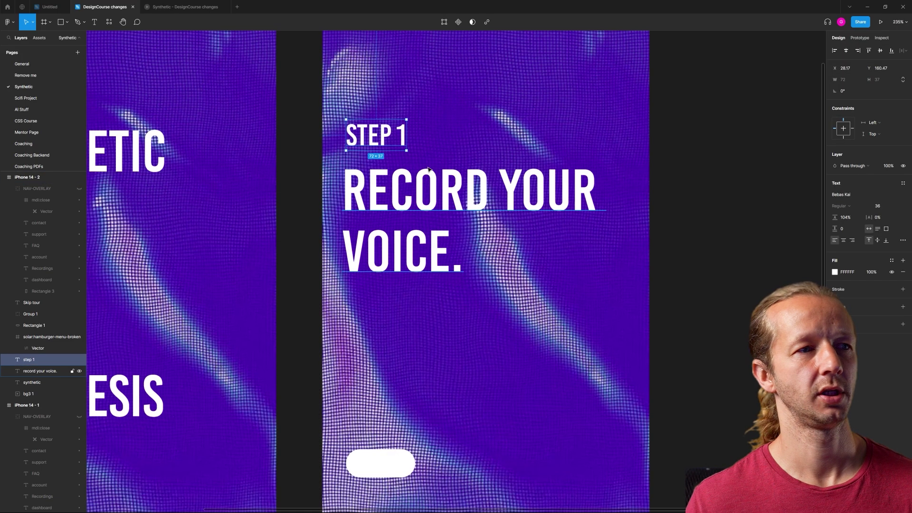
Step: Set the "step 1" label's font size to 28 and move it down closer to the headline, to about Y 175
{"action": "left_click", "coordinate": [882, 207]}
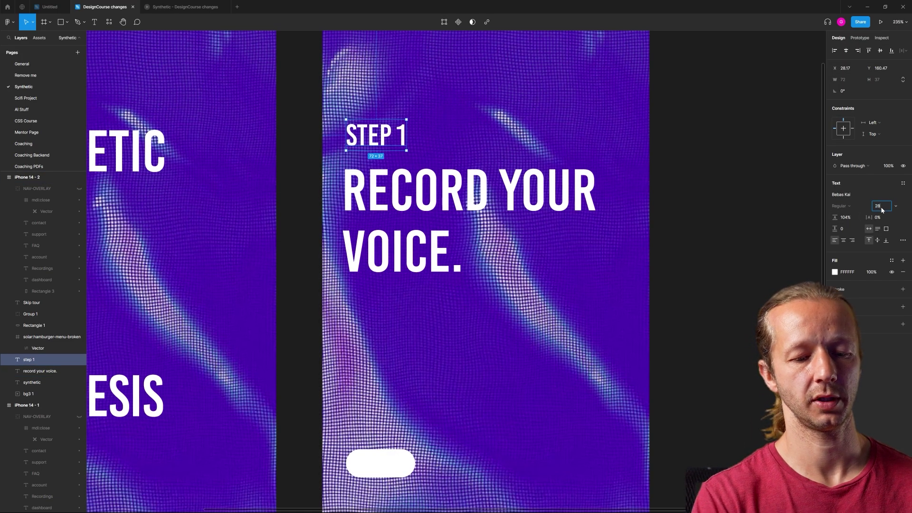
{"action": "type", "text": "28"}
{"action": "key", "text": "Return"}
{"action": "left_click", "coordinate": [665, 190]}
{"action": "left_click_drag", "start_coordinate": [375, 140], "coordinate": [375, 153]}
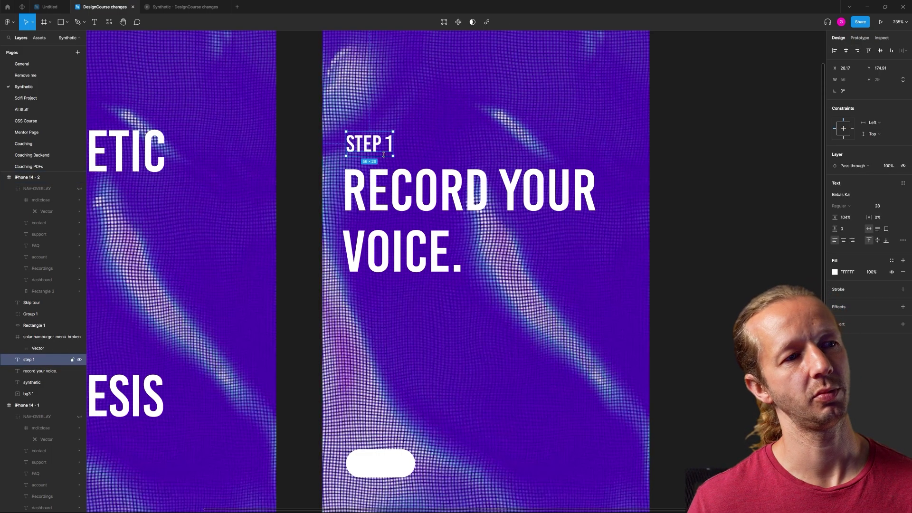
{"action": "left_click", "coordinate": [407, 201]}
{"action": "left_click", "coordinate": [749, 194]}
{"action": "scroll", "coordinate": [686, 205], "scroll_direction": "down", "scroll_amount": 3}
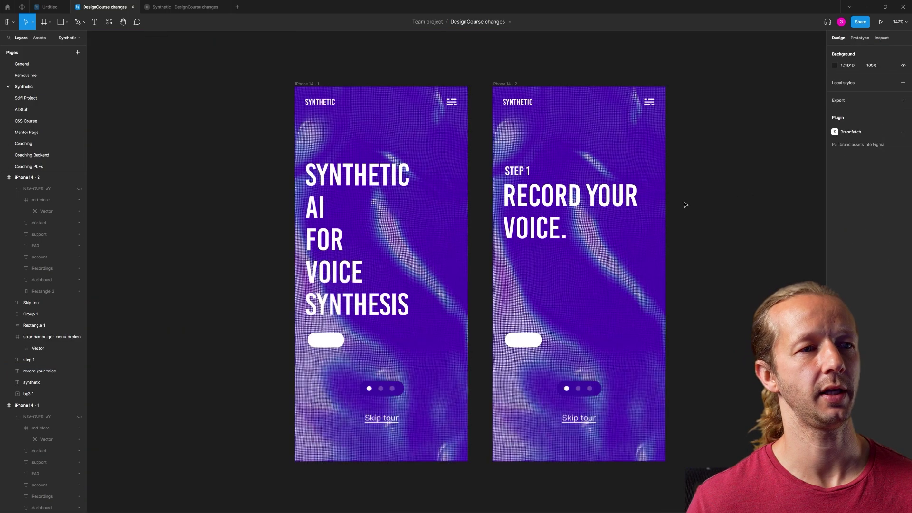
Step: Duplicate the second frame's "Skip tour" link below the headline, aligned with the "step 1" label, and remove the copy's underline
{"action": "left_click_drag", "start_coordinate": [685, 217], "coordinate": [619, 195]}
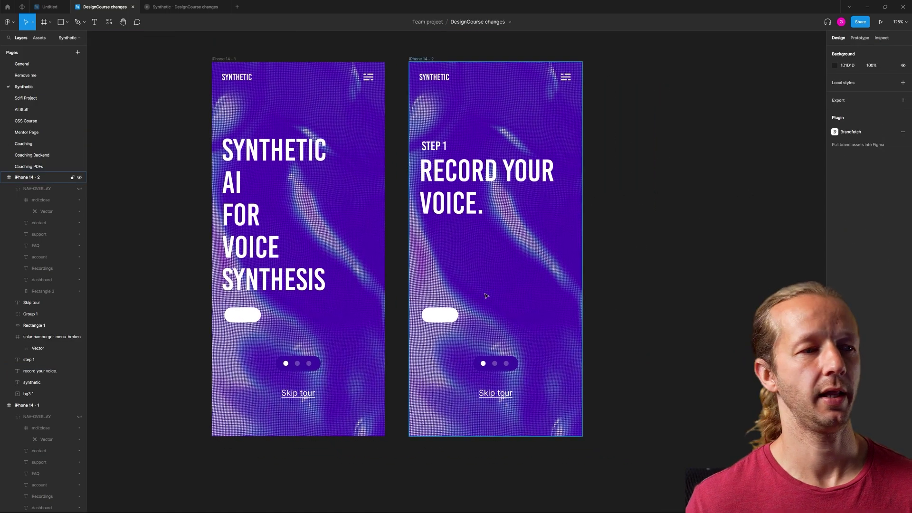
{"action": "left_click_drag", "start_coordinate": [496, 394], "coordinate": [440, 236]}
{"action": "left_click", "coordinate": [903, 240]}
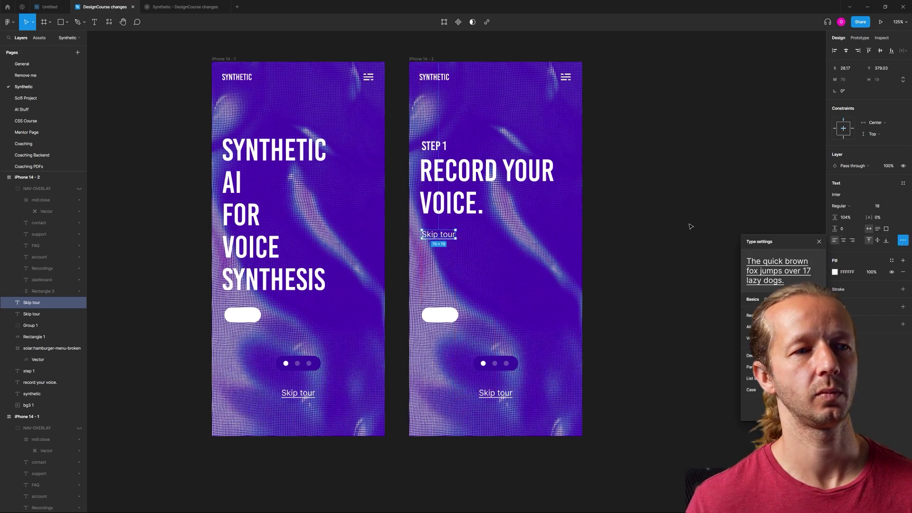
{"action": "left_click", "coordinate": [790, 355]}
{"action": "left_click", "coordinate": [646, 228]}
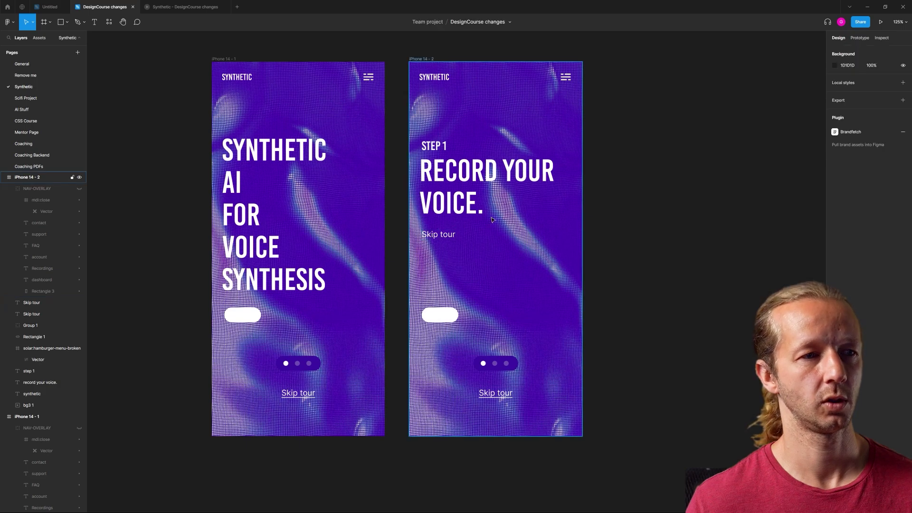
Step: Enlarge the copied text box to about 335 × 125 and change its text to "Enable microphone permissions and record your voice."
{"action": "left_click", "coordinate": [454, 237]}
{"action": "left_click_drag", "start_coordinate": [456, 239], "coordinate": [570, 285]}
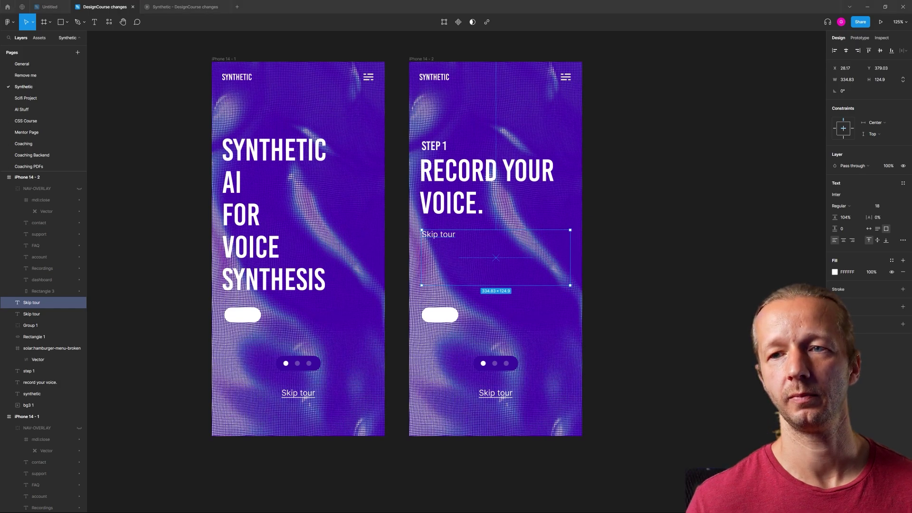
{"action": "left_click", "coordinate": [453, 238]}
{"action": "double_click", "coordinate": [451, 237]}
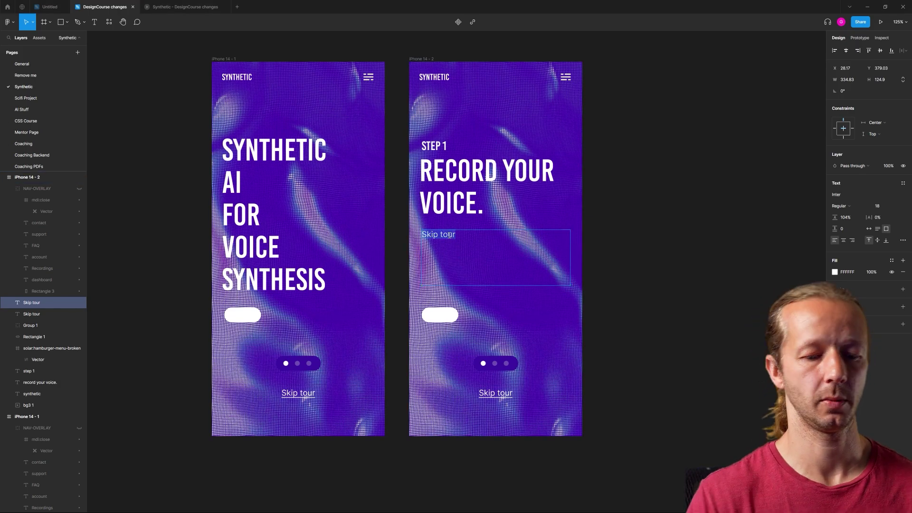
{"action": "type", "text": "Enable microp"}
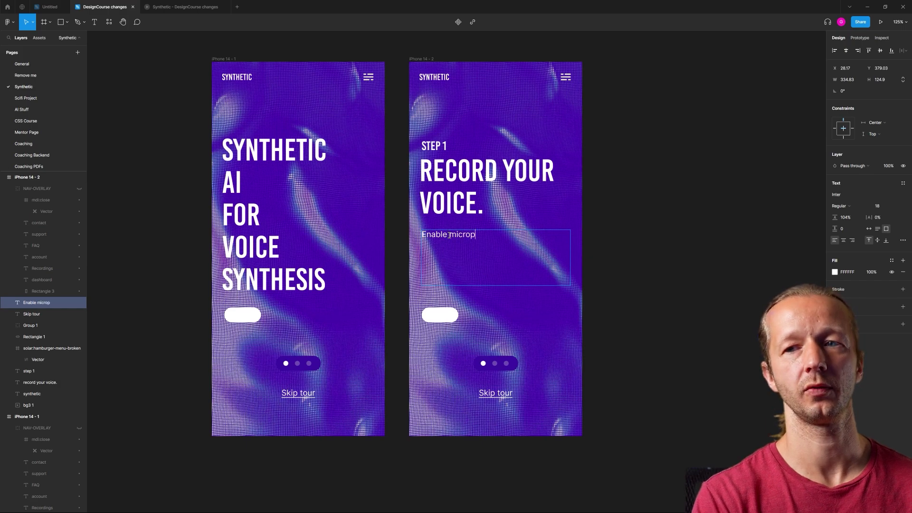
{"action": "type", "text": "hone permissions and record your voice."}
{"action": "key", "text": "Escape"}
{"action": "left_click", "coordinate": [613, 234]}
Step: Delete the white button from the iPhone 14 - 2 frame and move its white pagination dot to the second position
{"action": "left_click", "coordinate": [445, 316]}
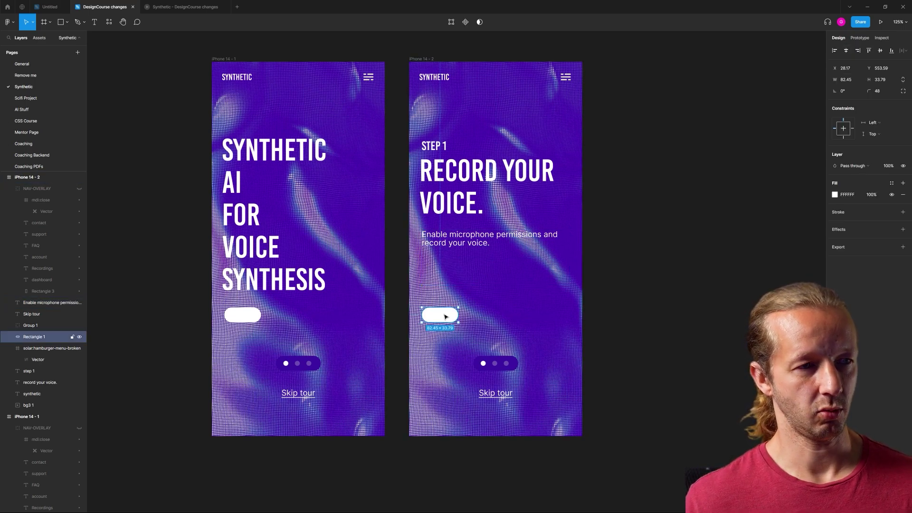
{"action": "key", "text": "Delete"}
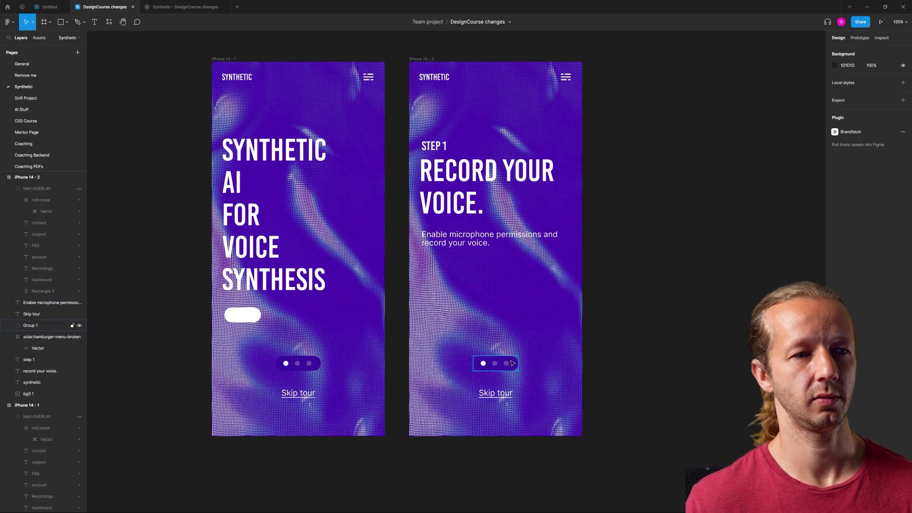
{"action": "double_click", "coordinate": [485, 367]}
{"action": "left_click_drag", "start_coordinate": [483, 367], "coordinate": [495, 366]}
{"action": "left_click", "coordinate": [625, 315]}
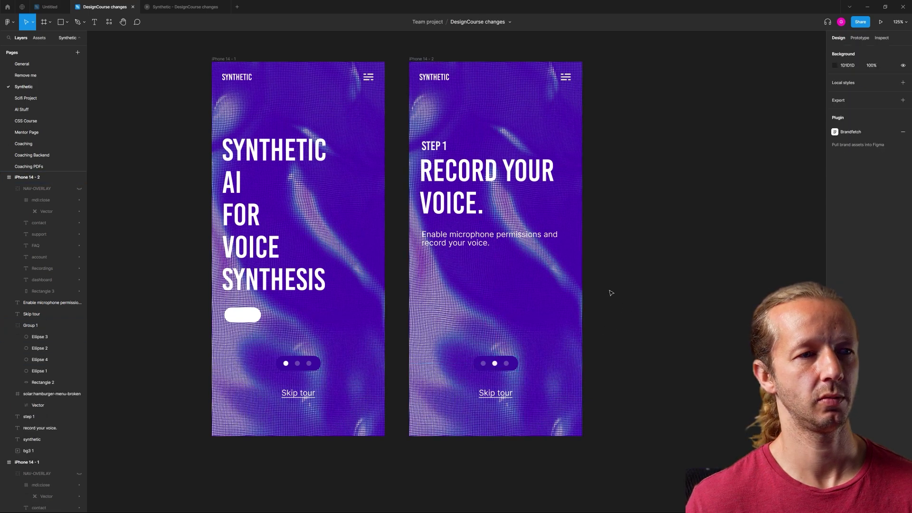
Step: Duplicate the iPhone 14 - 2 frame and place the copy beside it on its right
{"action": "scroll", "coordinate": [616, 287], "scroll_direction": "down", "scroll_amount": 3}
{"action": "left_click_drag", "start_coordinate": [550, 279], "coordinate": [540, 280]}
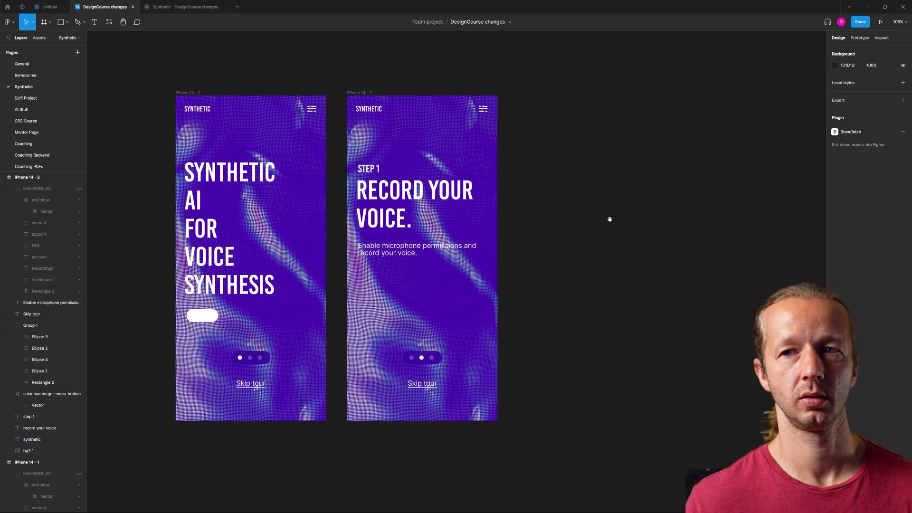
{"action": "scroll", "coordinate": [611, 219], "scroll_direction": "right", "scroll_amount": 1}
{"action": "scroll", "coordinate": [520, 234], "scroll_direction": "down", "scroll_amount": 3}
{"action": "scroll", "coordinate": [529, 241], "scroll_direction": "up", "scroll_amount": 2}
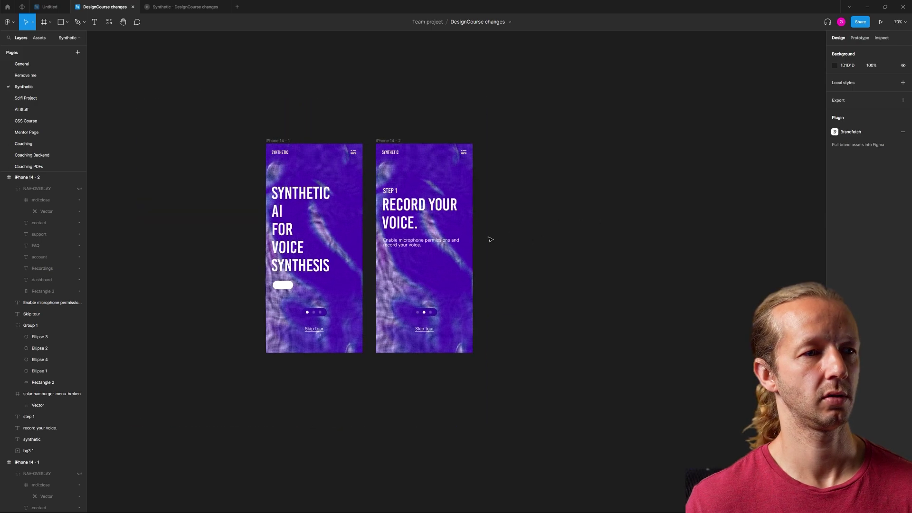
{"action": "scroll", "coordinate": [491, 239], "scroll_direction": "up", "scroll_amount": 1}
{"action": "scroll", "coordinate": [493, 210], "scroll_direction": "right", "scroll_amount": 2}
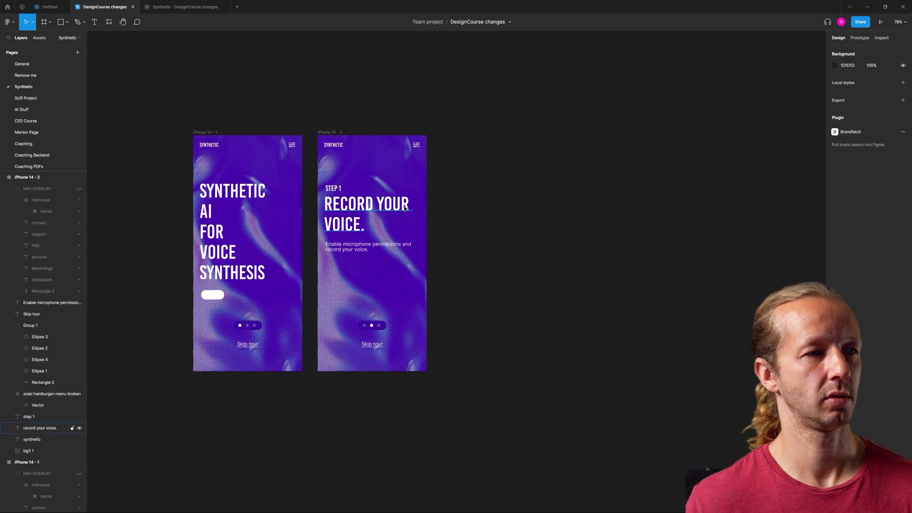
{"action": "left_click_drag", "start_coordinate": [331, 133], "coordinate": [456, 135]}
Step: In the iPhone 14 - 3 frame, change the step label to "step 2" and the headline to "CHOOSE YOUR VOICEOVER."
{"action": "scroll", "coordinate": [504, 207], "scroll_direction": "up", "scroll_amount": 5}
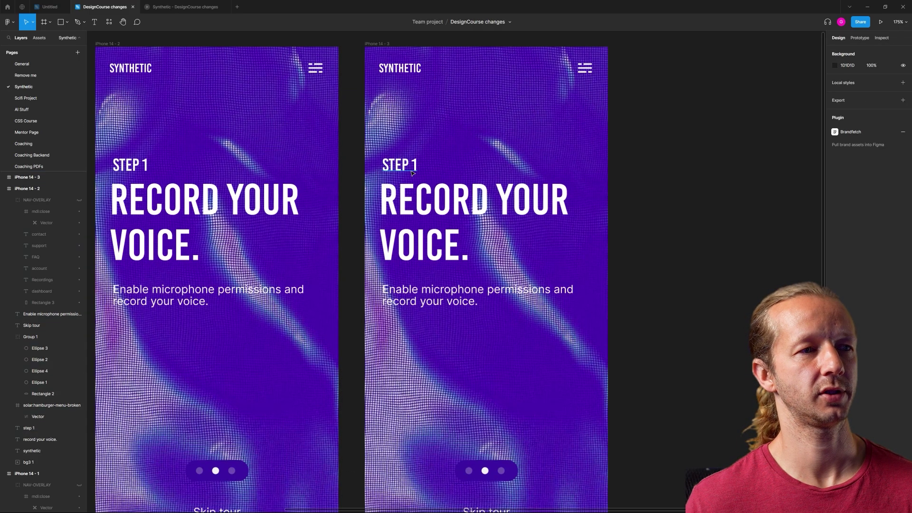
{"action": "double_click", "coordinate": [411, 170]}
{"action": "left_click", "coordinate": [414, 166]}
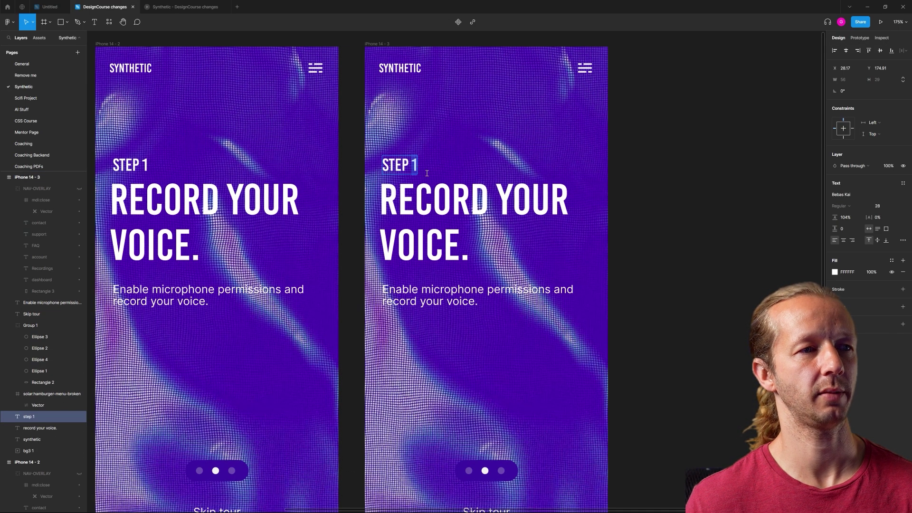
{"action": "type", "text": "2"}
{"action": "key", "text": "Escape"}
{"action": "double_click", "coordinate": [461, 203]}
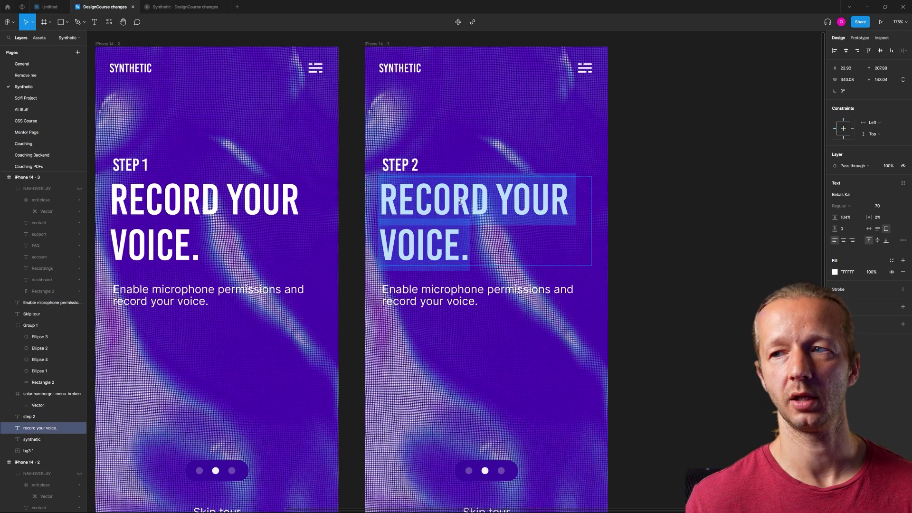
{"action": "type", "text": "CHOOSE YOU"}
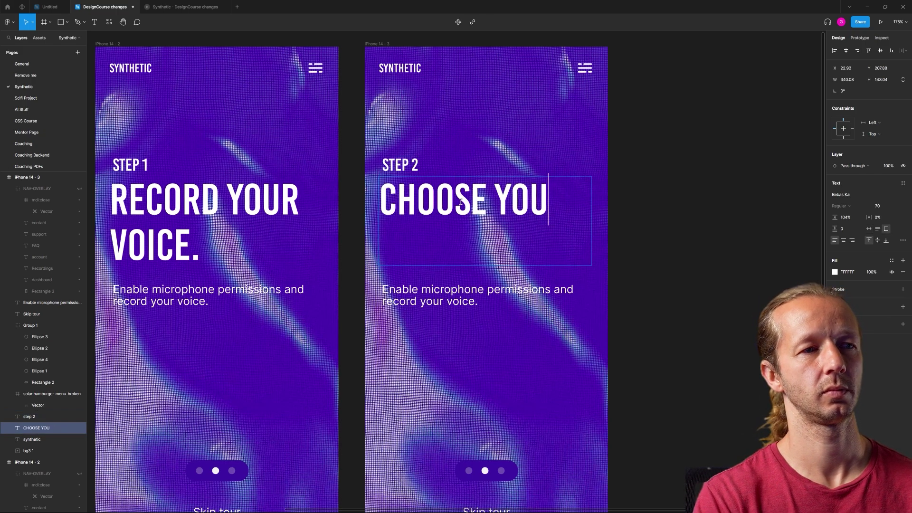
{"action": "type", "text": "R VOICEOVER."}
{"action": "key", "text": "Escape"}
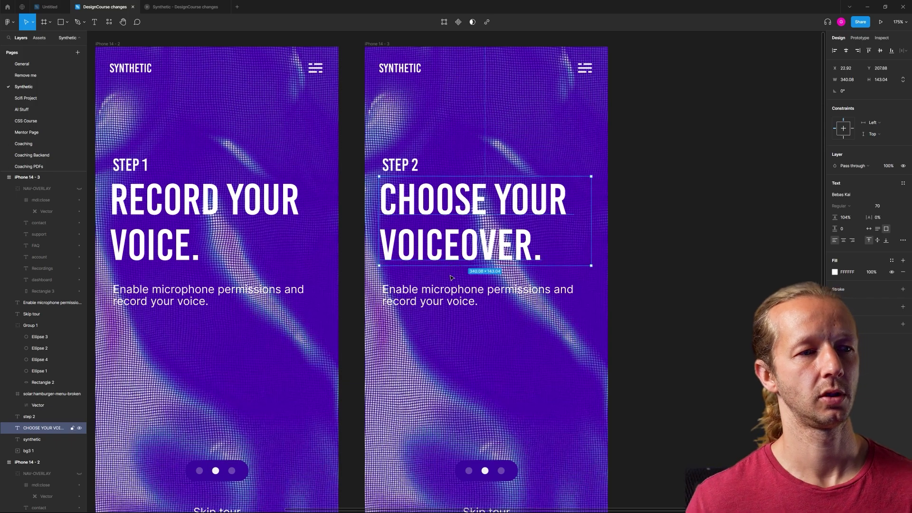
Step: Select the microphone permissions paragraphs in both step frames and increase their line height to 134.5%
{"action": "left_click", "coordinate": [570, 298]}
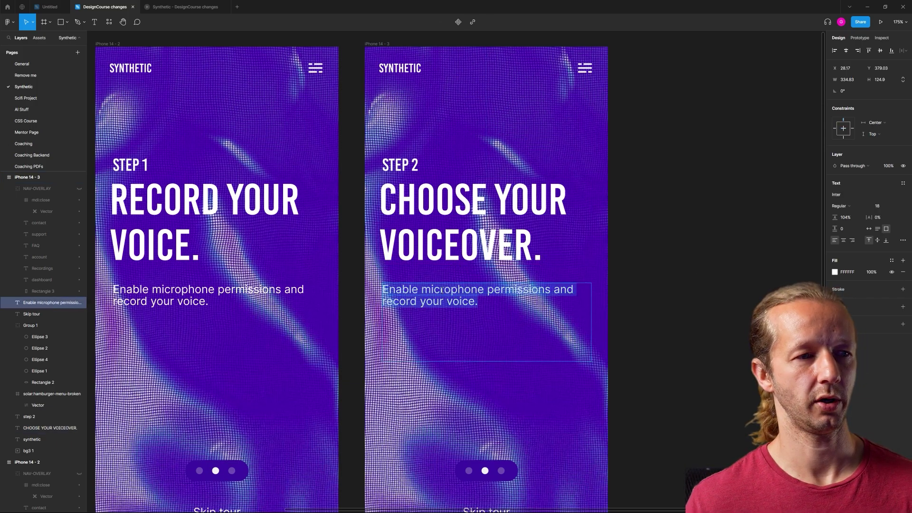
{"action": "scroll", "coordinate": [670, 283], "scroll_direction": "down", "scroll_amount": 3}
{"action": "scroll", "coordinate": [658, 250], "scroll_direction": "down", "scroll_amount": 5}
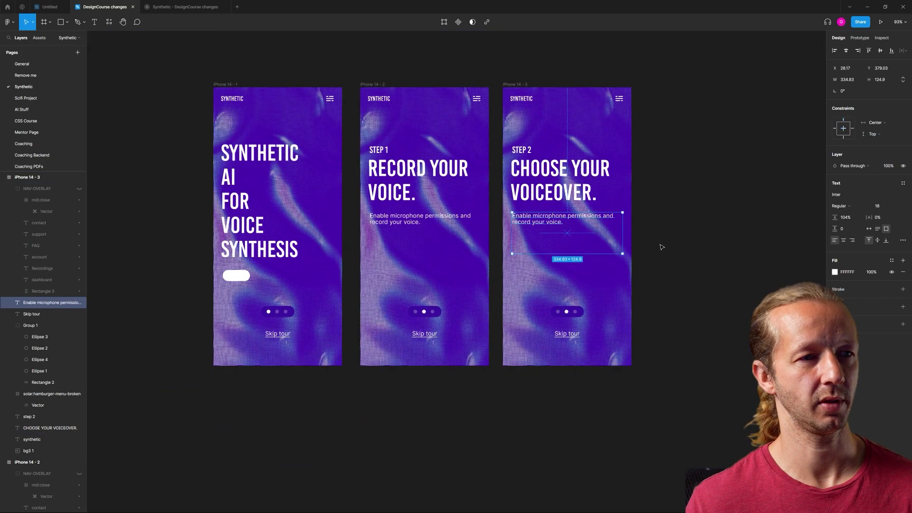
{"action": "left_click", "coordinate": [439, 227], "text": "shift"}
{"action": "scroll", "coordinate": [440, 227], "scroll_direction": "up", "scroll_amount": 5}
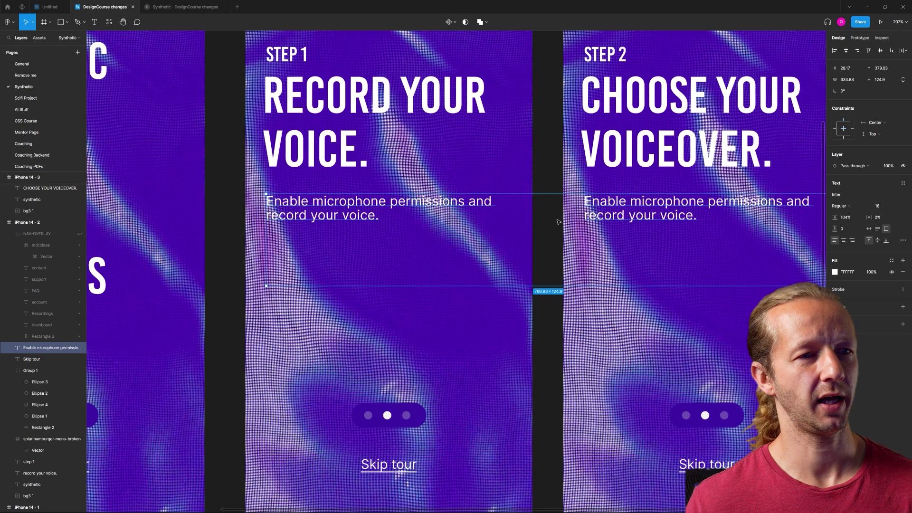
{"action": "left_click_drag", "start_coordinate": [834, 217], "coordinate": [856, 217]}
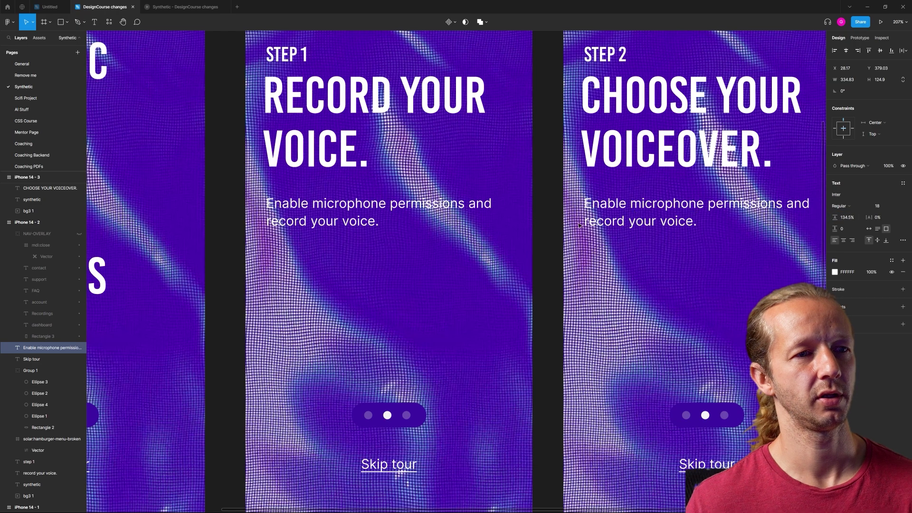
{"action": "left_click", "coordinate": [546, 290]}
{"action": "key", "text": "shift+1"}
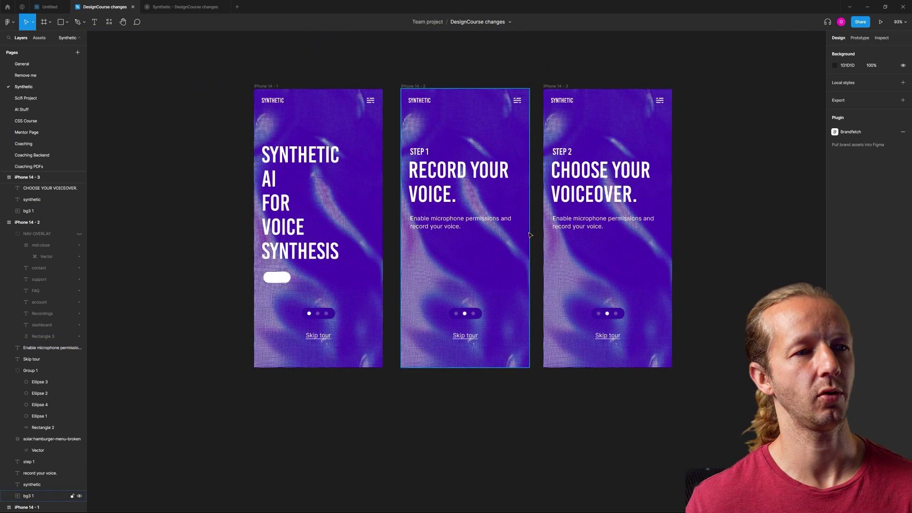
{"action": "scroll", "coordinate": [679, 224], "scroll_direction": "up", "scroll_amount": 3}
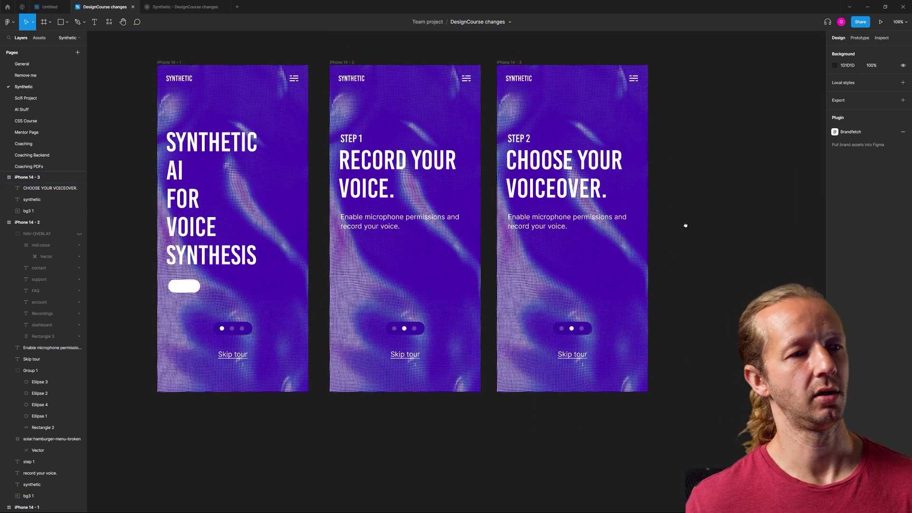
Step: In the iPhone 14 - 3 frame, swap the last two pagination dots, putting the faded one second and the white one third
{"action": "scroll", "coordinate": [665, 221], "scroll_direction": "down", "scroll_amount": 3}
{"action": "scroll", "coordinate": [599, 300], "scroll_direction": "up", "scroll_amount": 6}
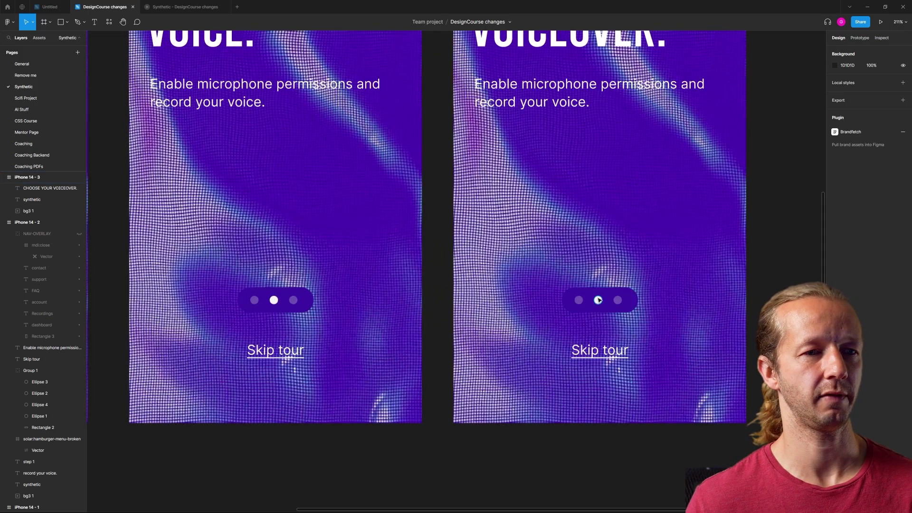
{"action": "left_click", "coordinate": [599, 300]}
{"action": "left_click", "coordinate": [618, 300]}
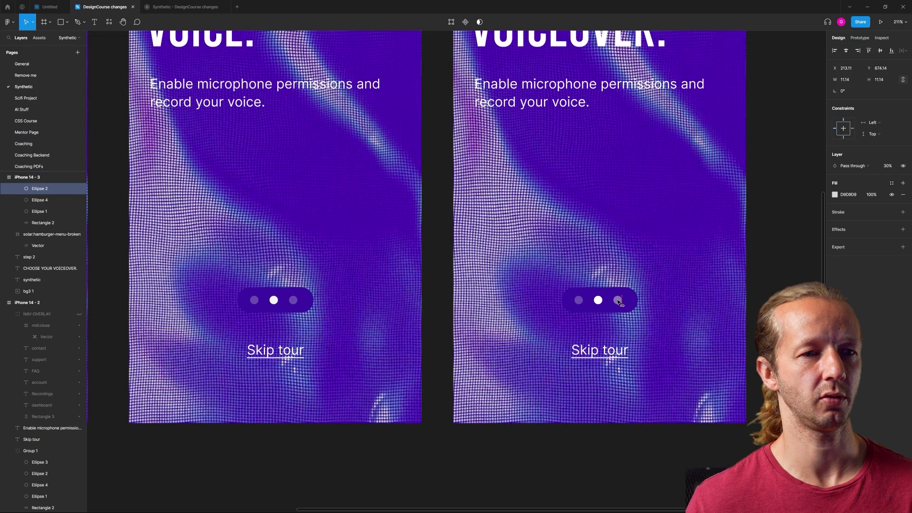
{"action": "left_click_drag", "start_coordinate": [619, 301], "coordinate": [599, 302]}
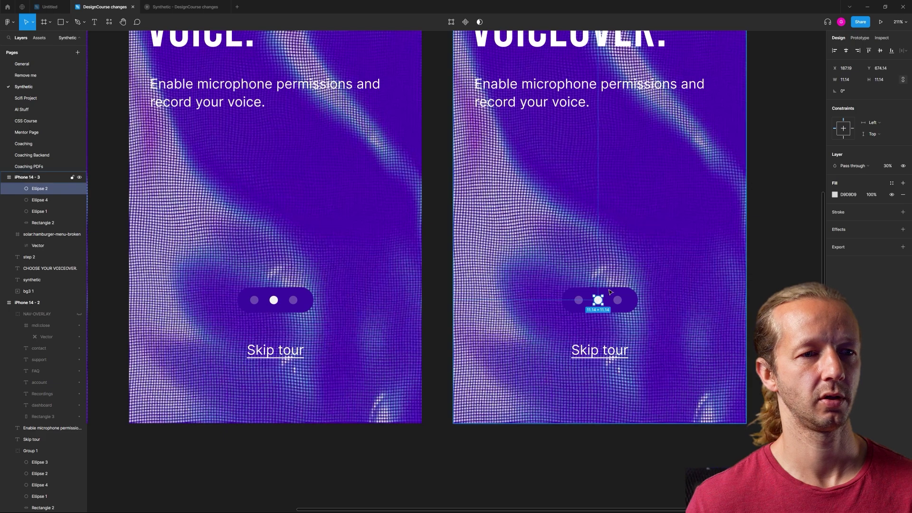
{"action": "left_click", "coordinate": [610, 293]}
{"action": "left_click", "coordinate": [599, 300]}
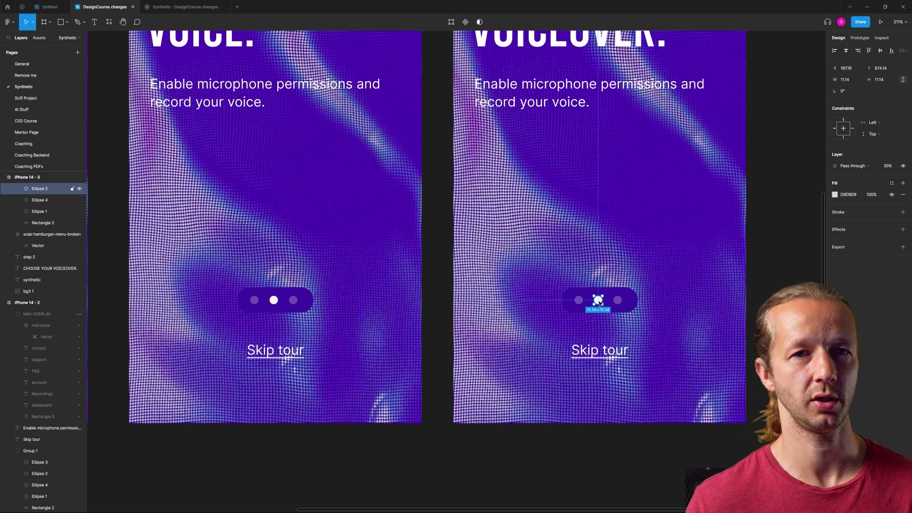
{"action": "key", "text": "Tab"}
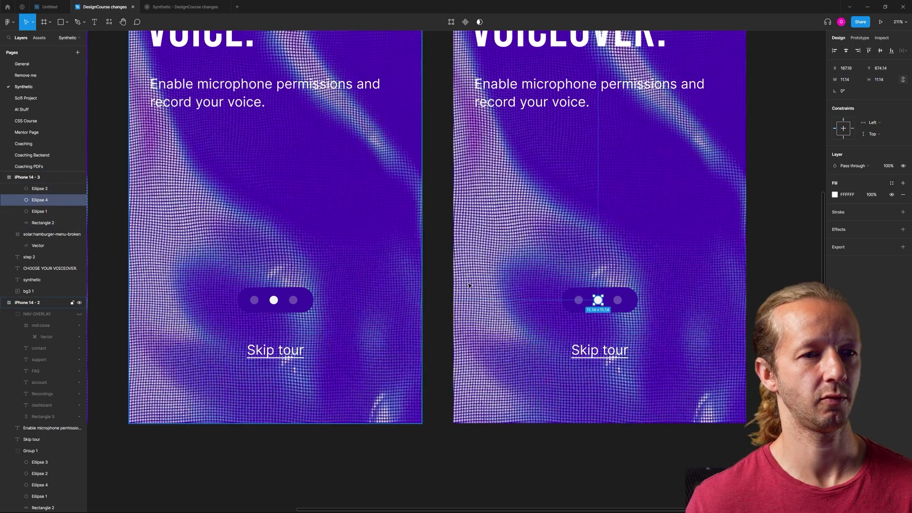
{"action": "left_click_drag", "start_coordinate": [598, 300], "coordinate": [618, 301]}
{"action": "left_click", "coordinate": [755, 263]}
{"action": "scroll", "coordinate": [753, 263], "scroll_direction": "down", "scroll_amount": 4}
{"action": "left_click_drag", "start_coordinate": [753, 273], "coordinate": [634, 275]}
{"action": "scroll", "coordinate": [518, 199], "scroll_direction": "up", "scroll_amount": 2}
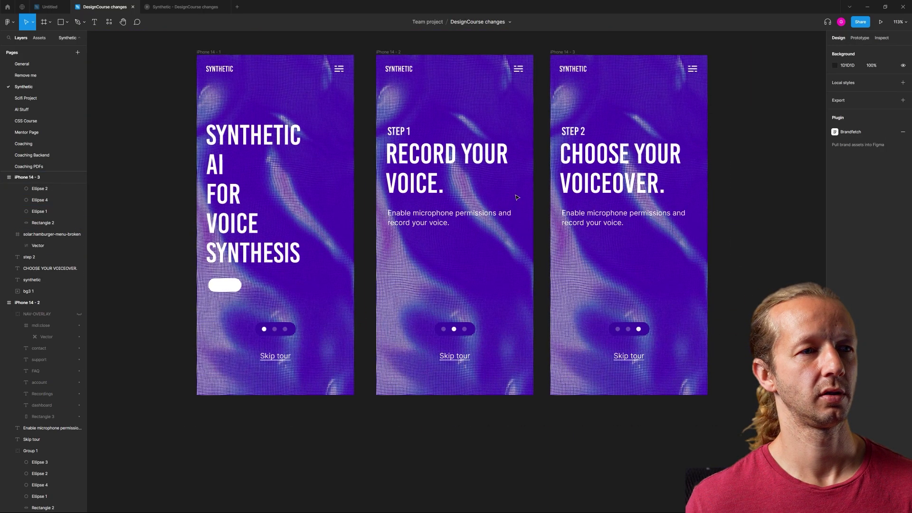
{"action": "left_click_drag", "start_coordinate": [570, 182], "coordinate": [546, 227]}
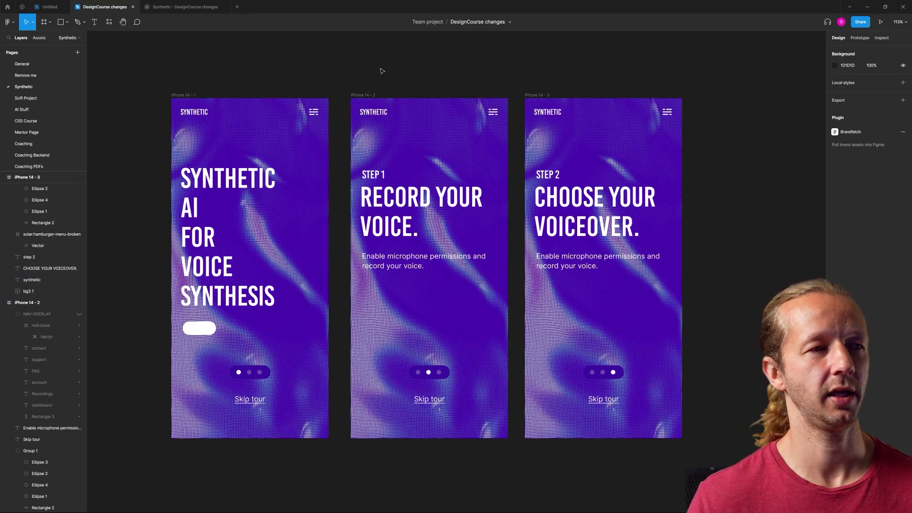
{"action": "left_click_drag", "start_coordinate": [382, 70], "coordinate": [388, 77]}
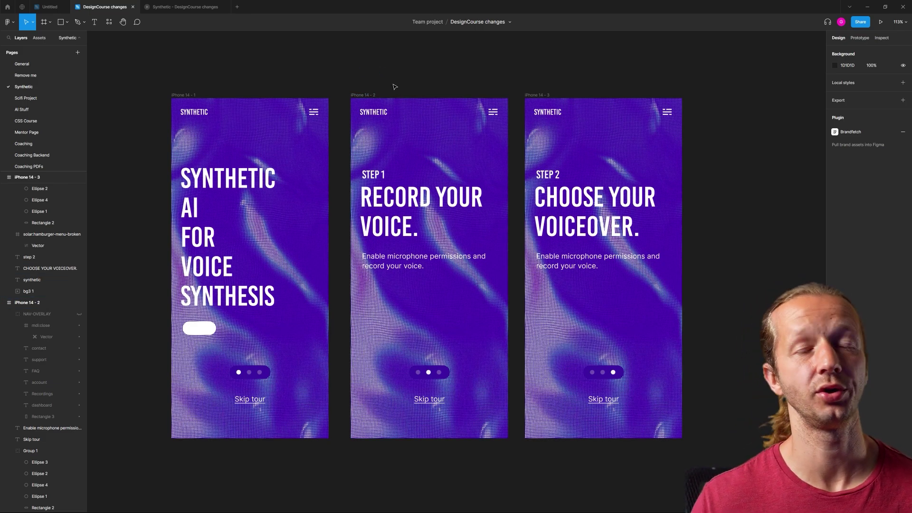